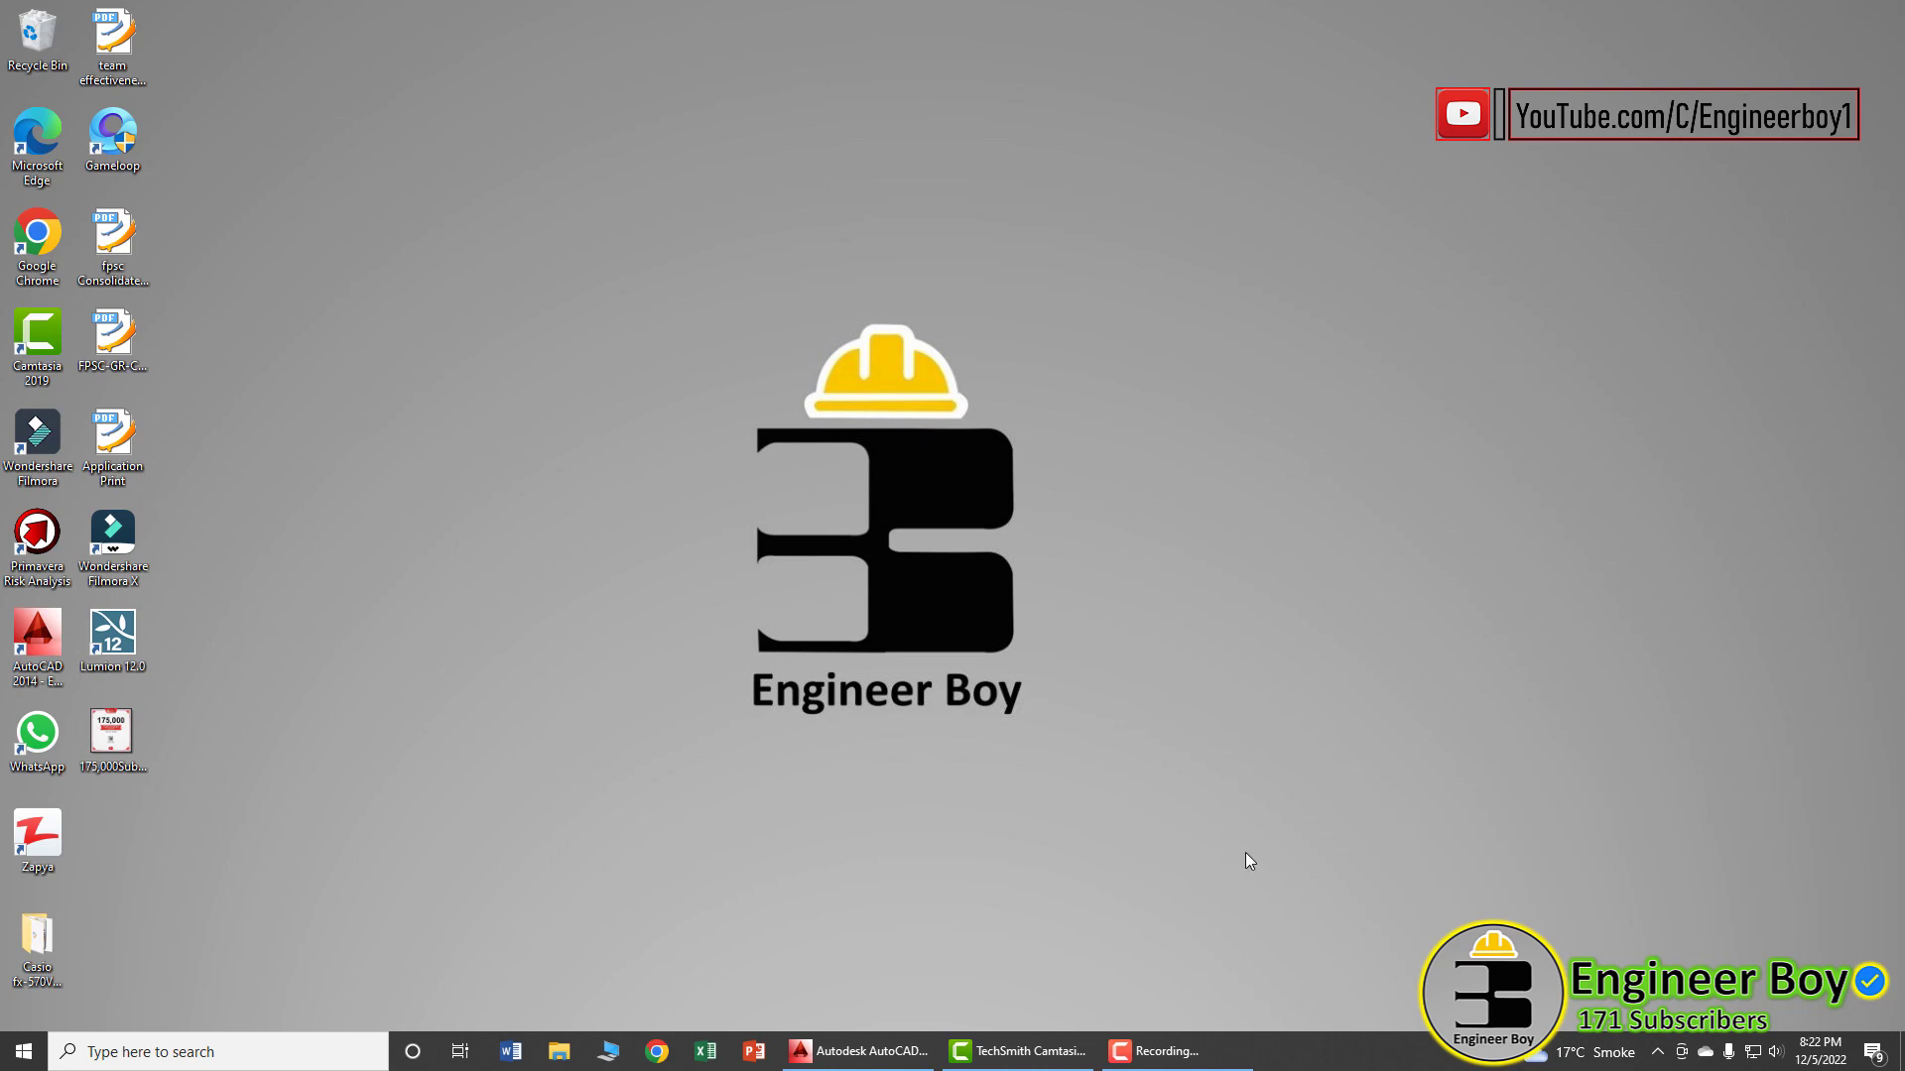
- Restore the AutoCAD 2014 window showing the empty Drawing1
{"action": "left_click", "coordinate": [846, 1050]}
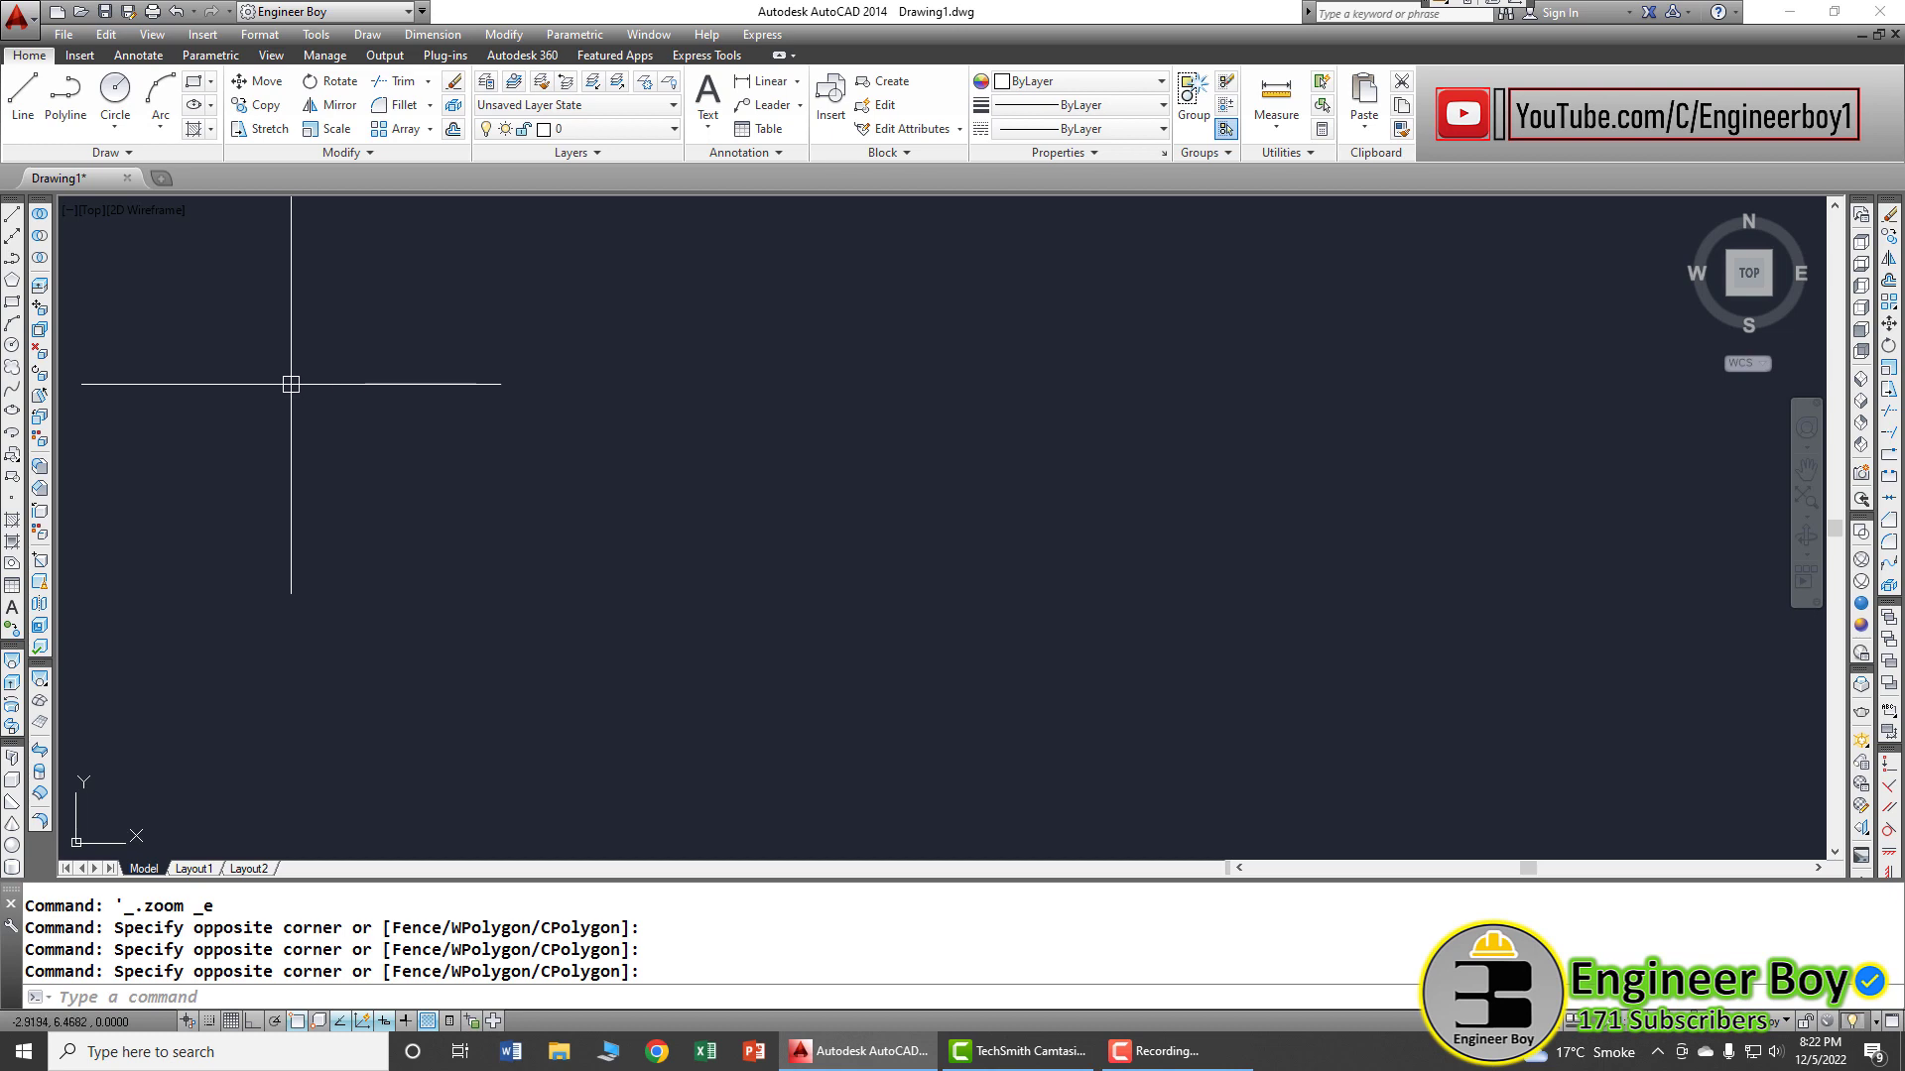
{"action": "left_click", "coordinate": [142, 158]}
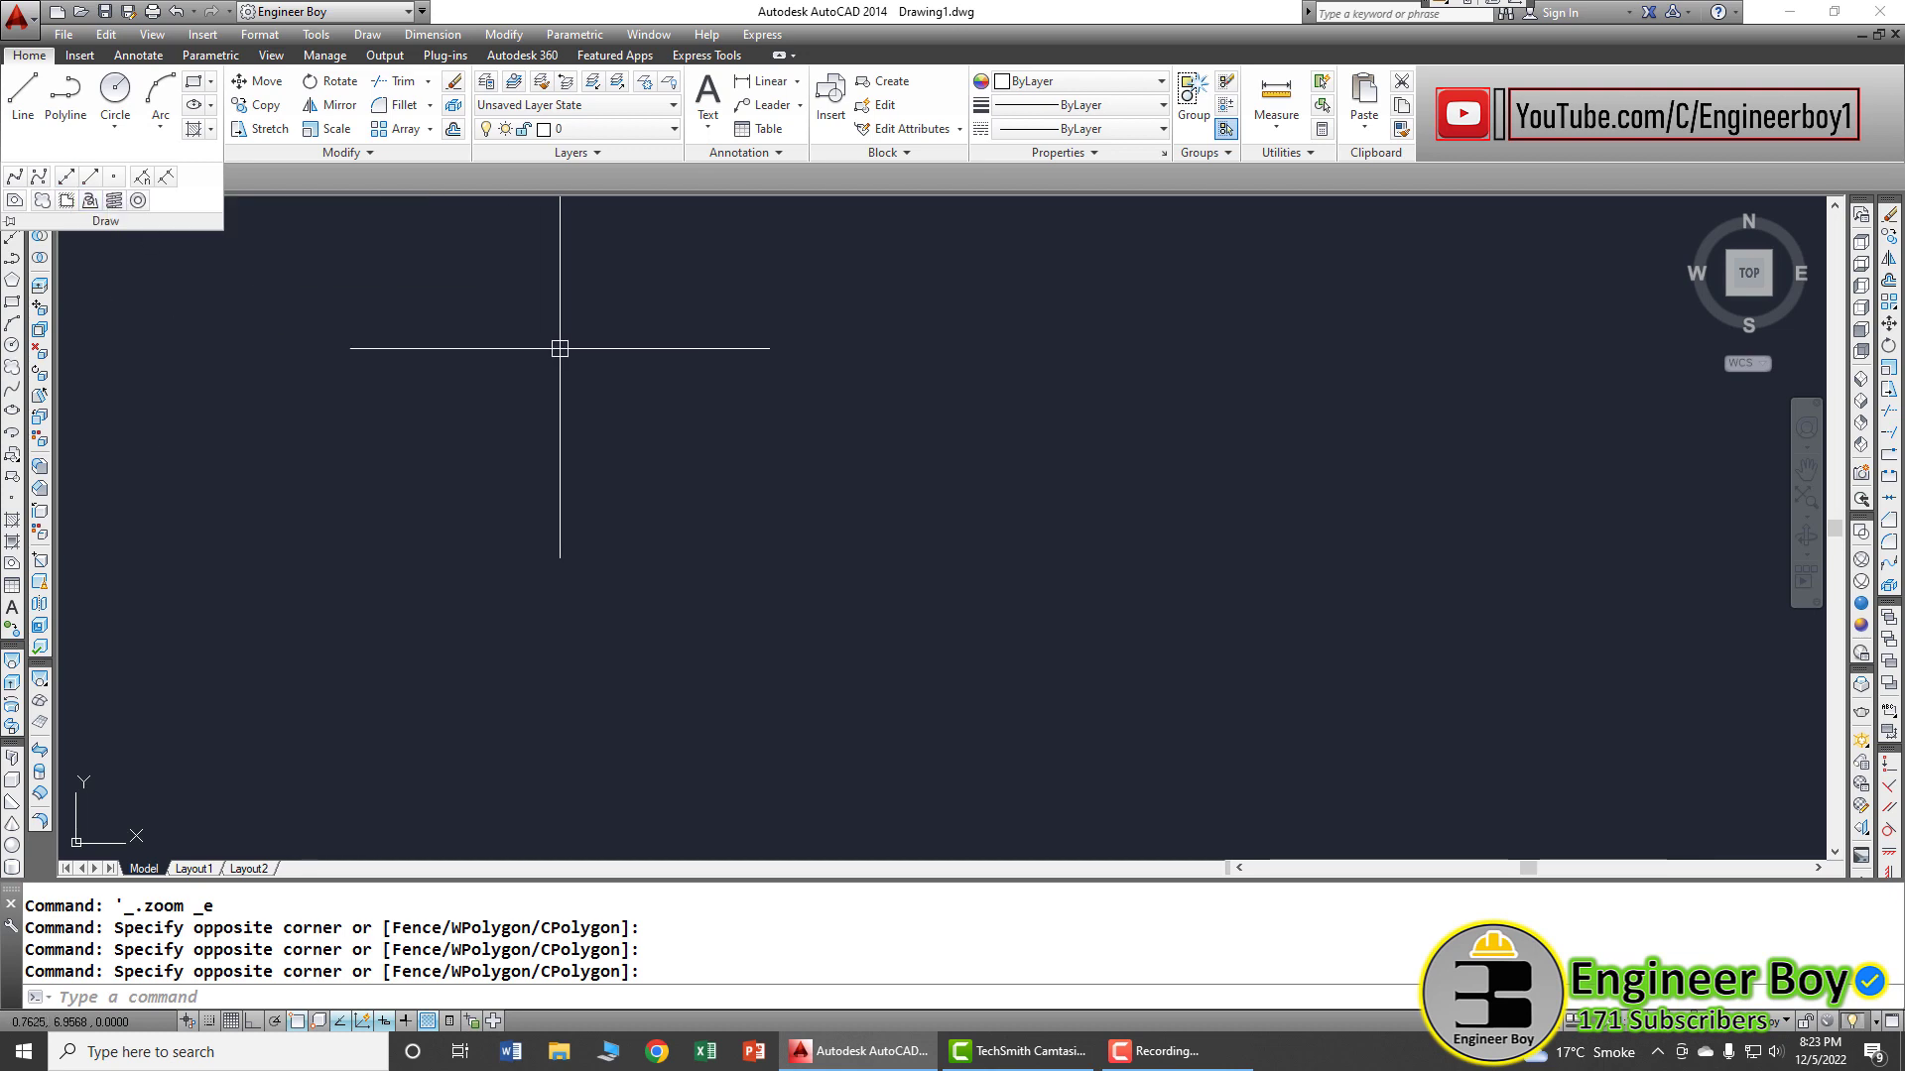
{"action": "left_click", "coordinate": [515, 418]}
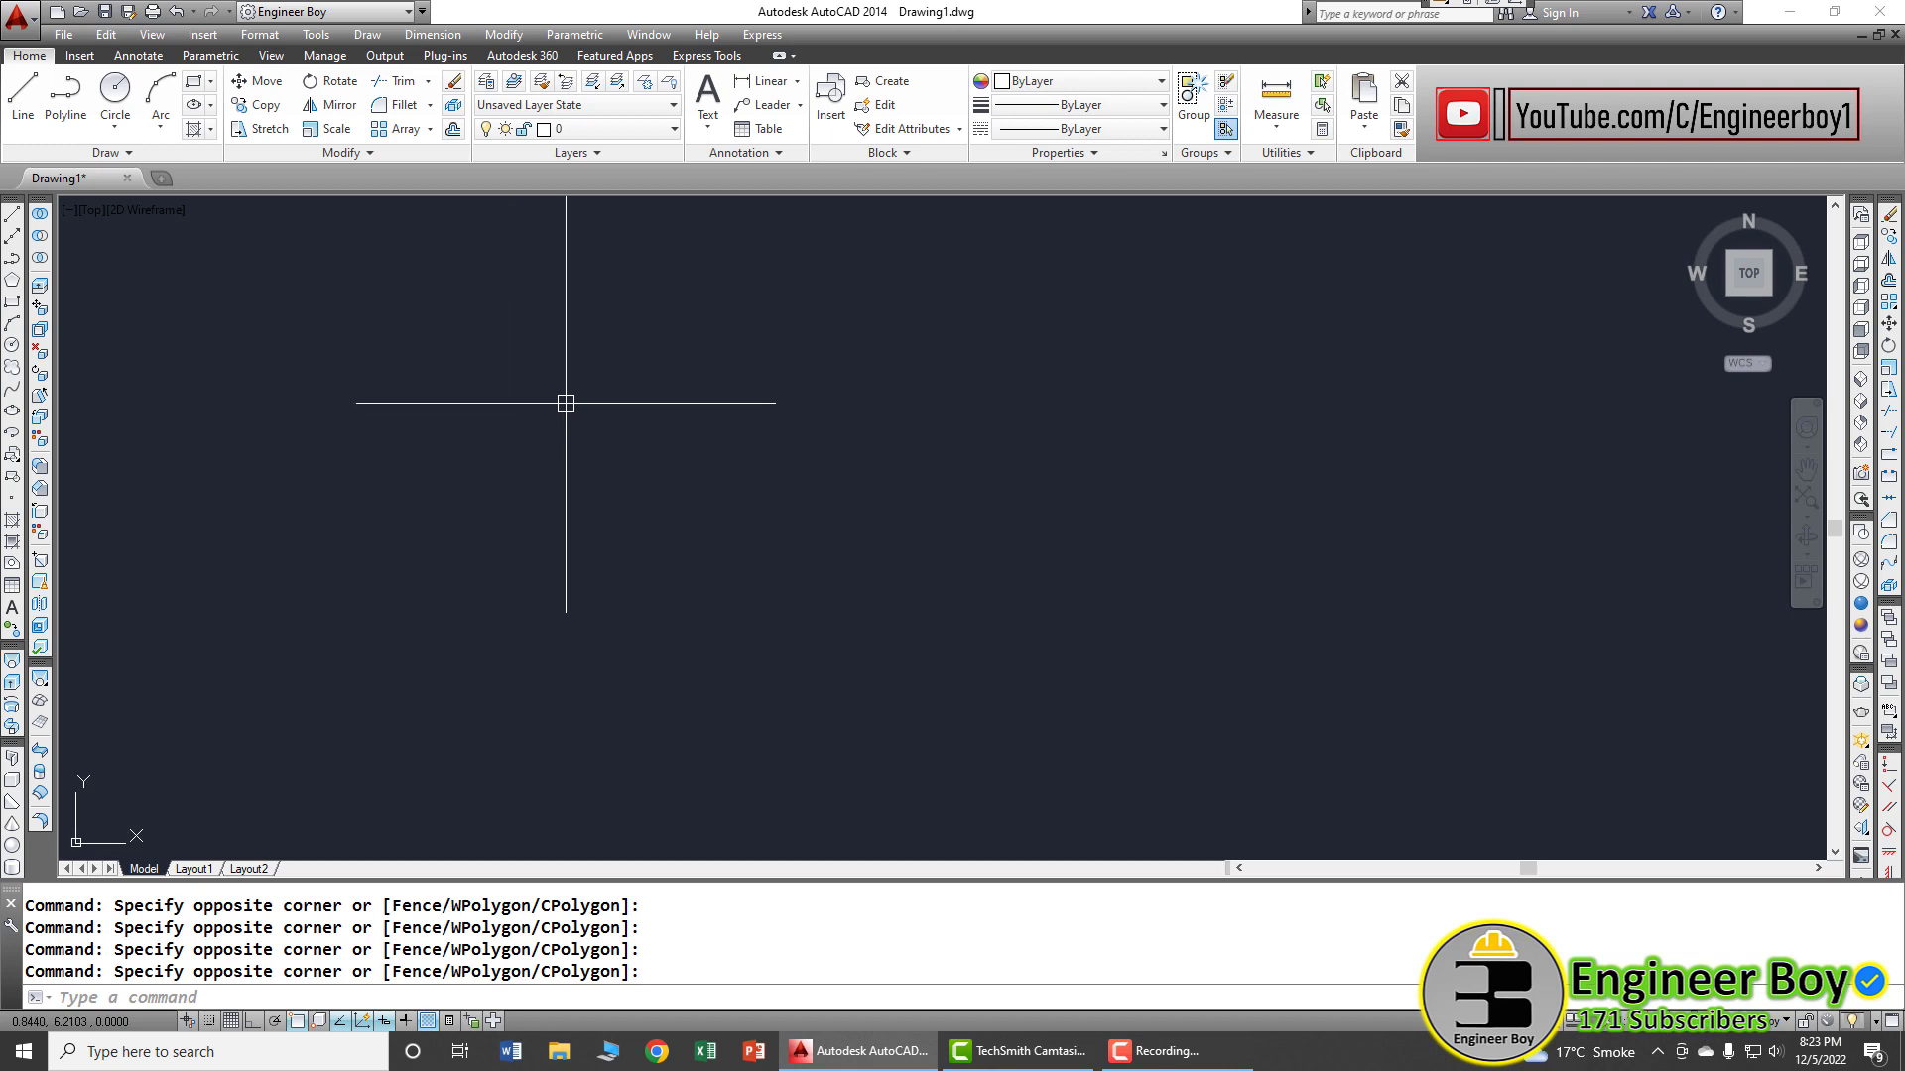
{"action": "left_click", "coordinate": [557, 395]}
{"action": "left_click", "coordinate": [567, 387]}
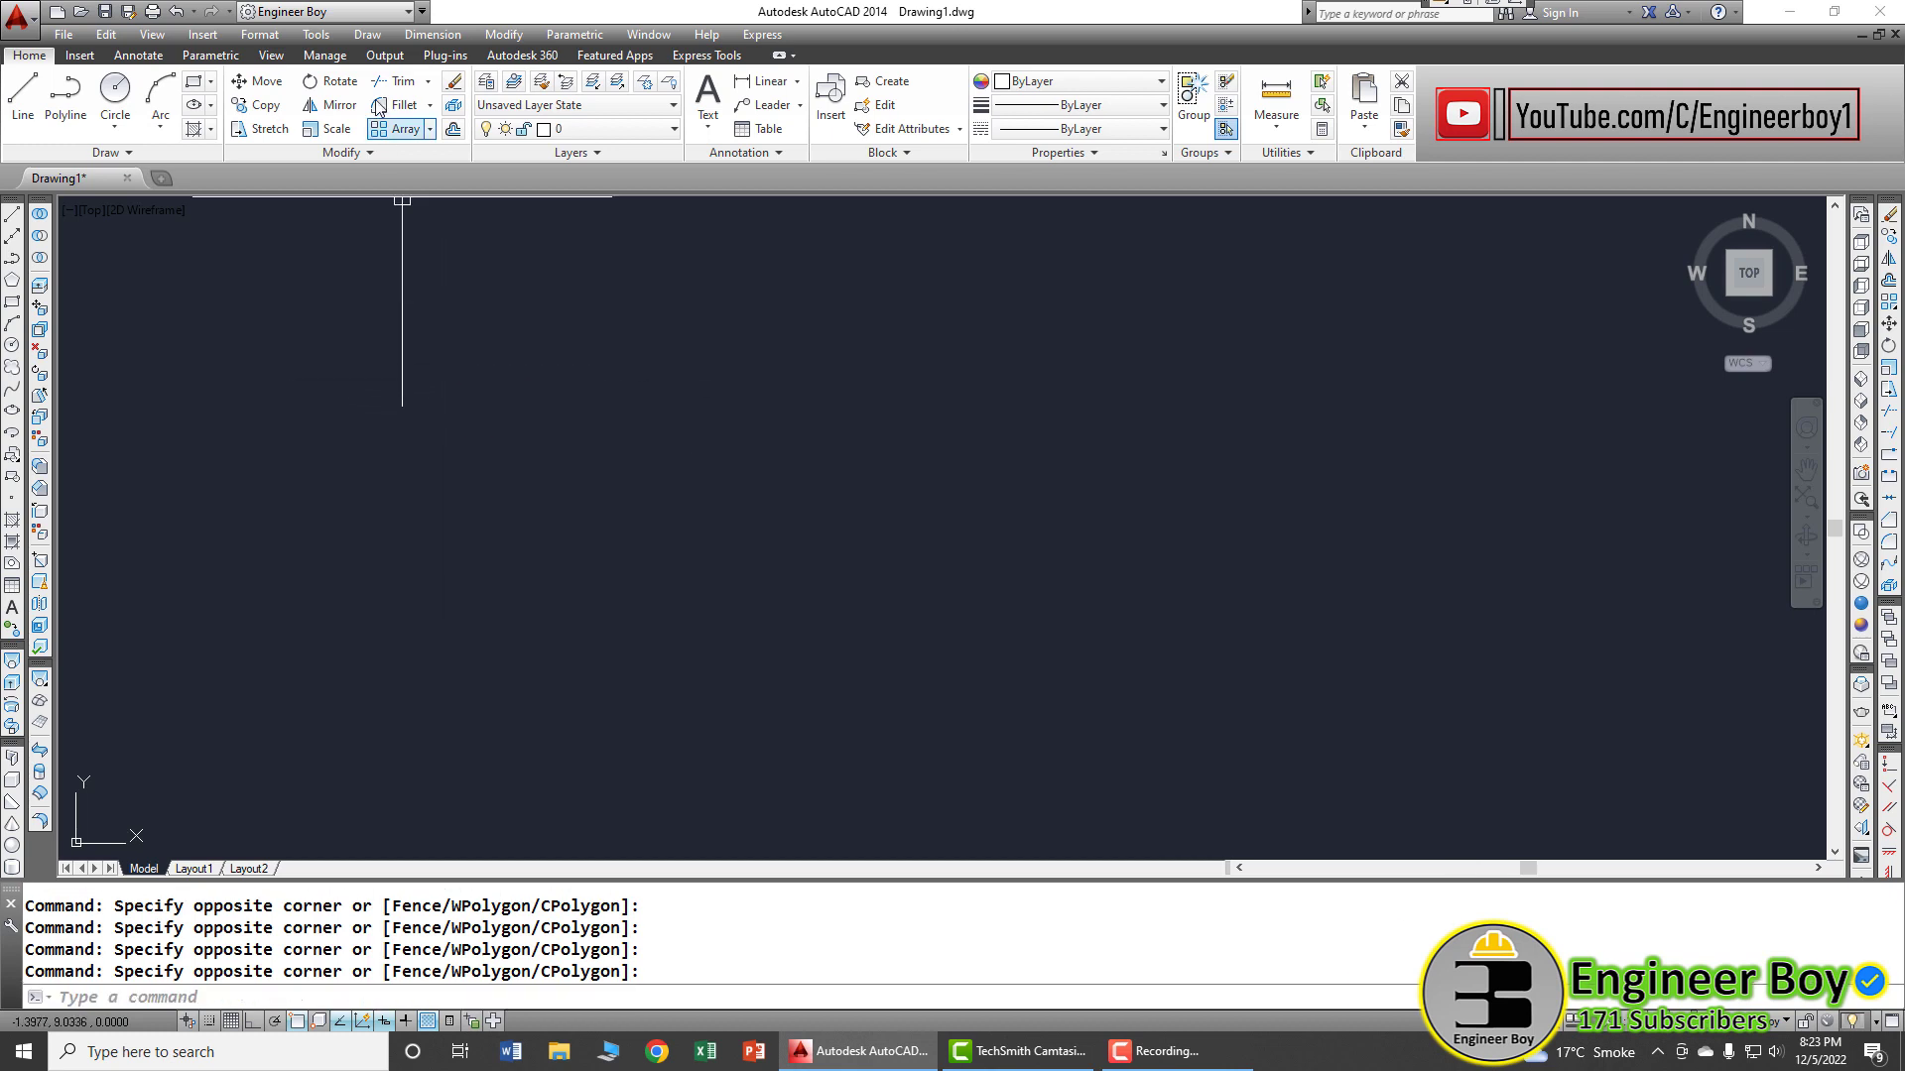
{"action": "left_click", "coordinate": [373, 40]}
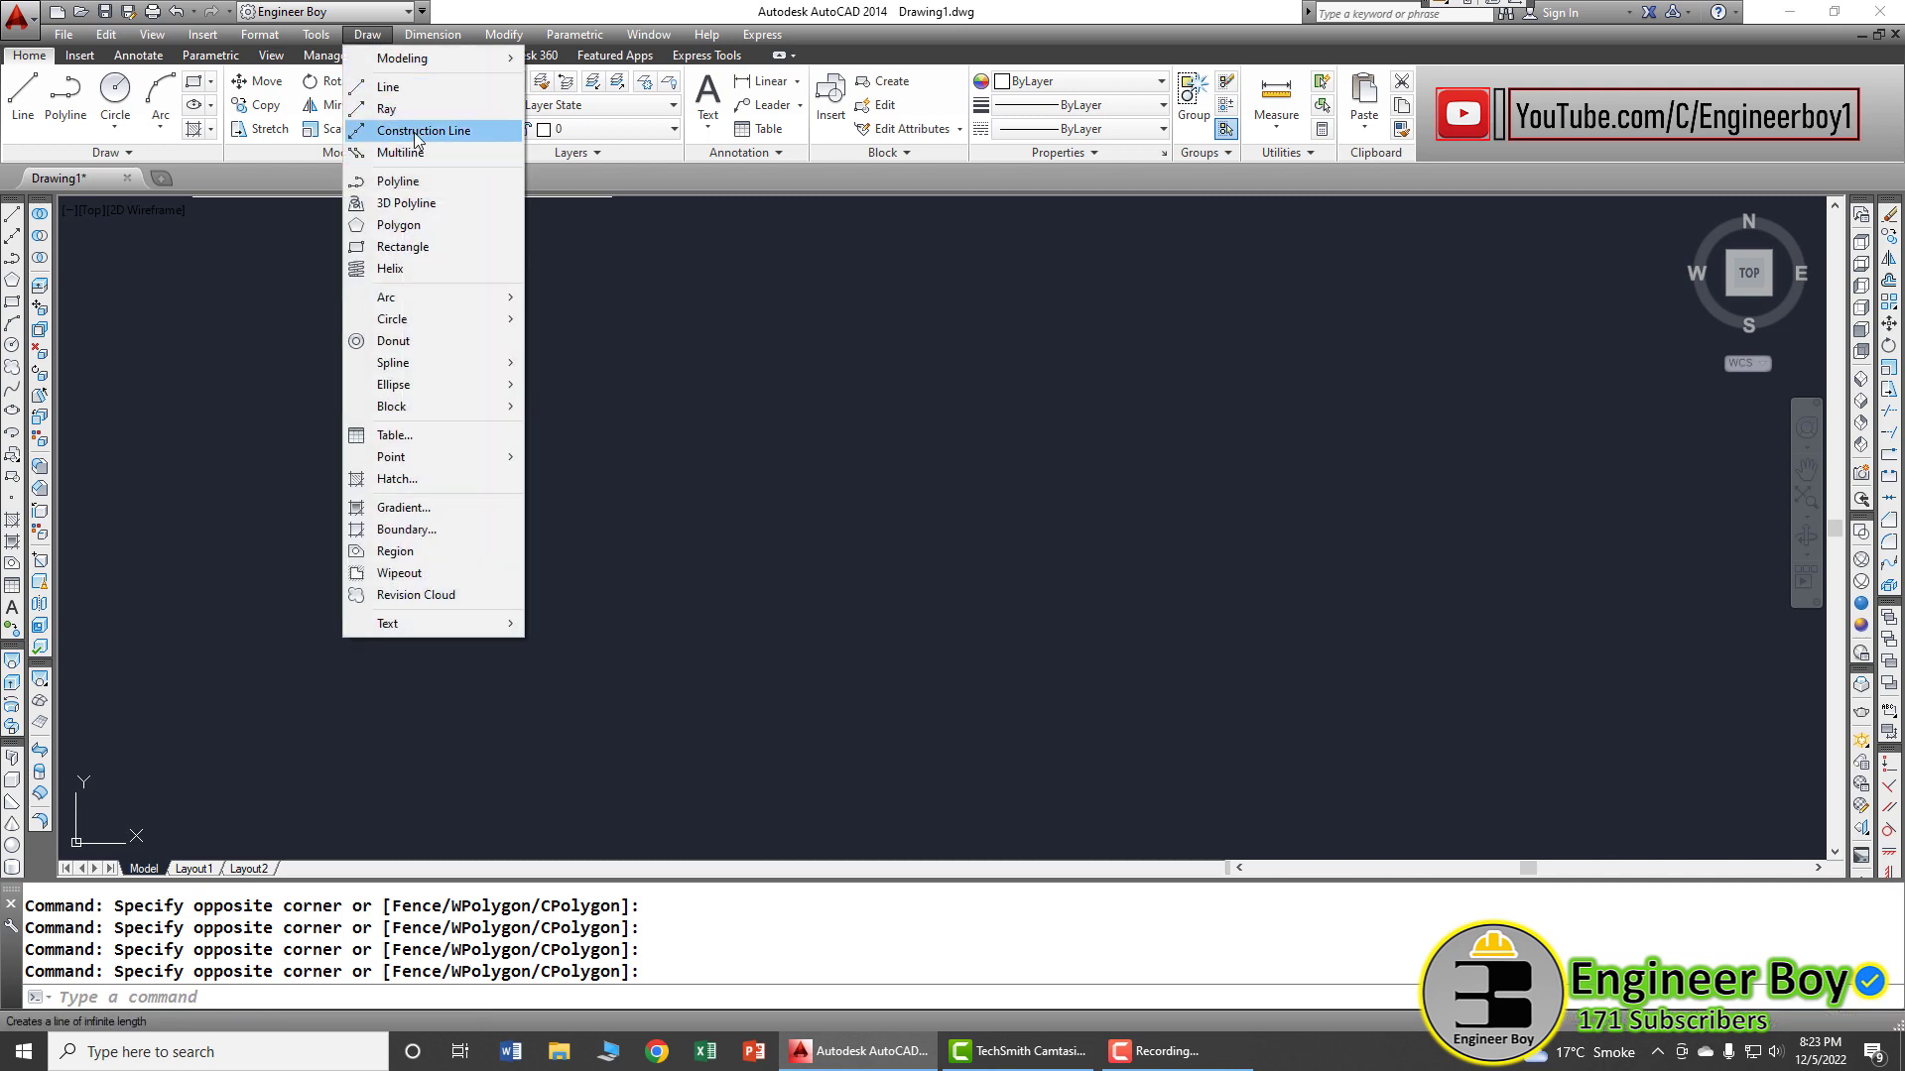
{"action": "left_click", "coordinate": [850, 387]}
{"action": "left_click", "coordinate": [709, 510]}
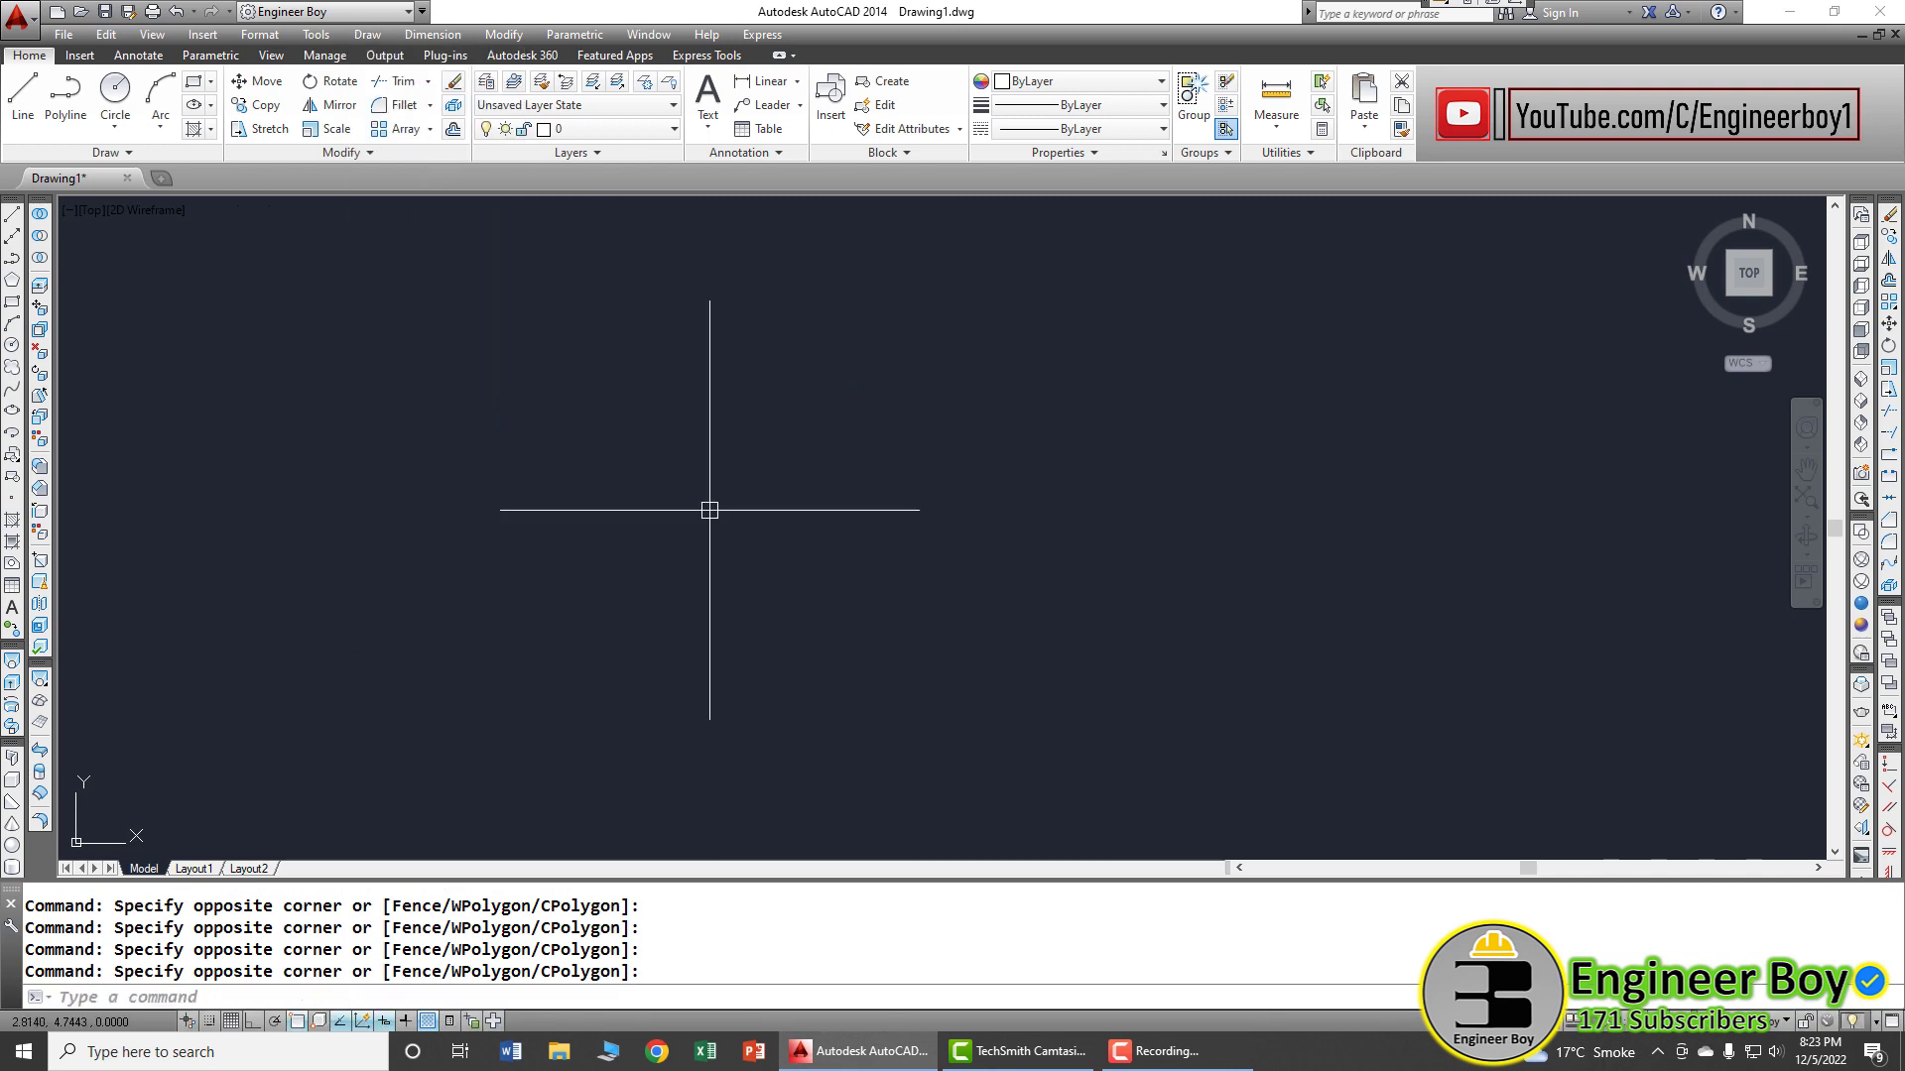
- Start an XLINE and fix its shared base point near the origin
{"action": "type", "text": "XLIn"}
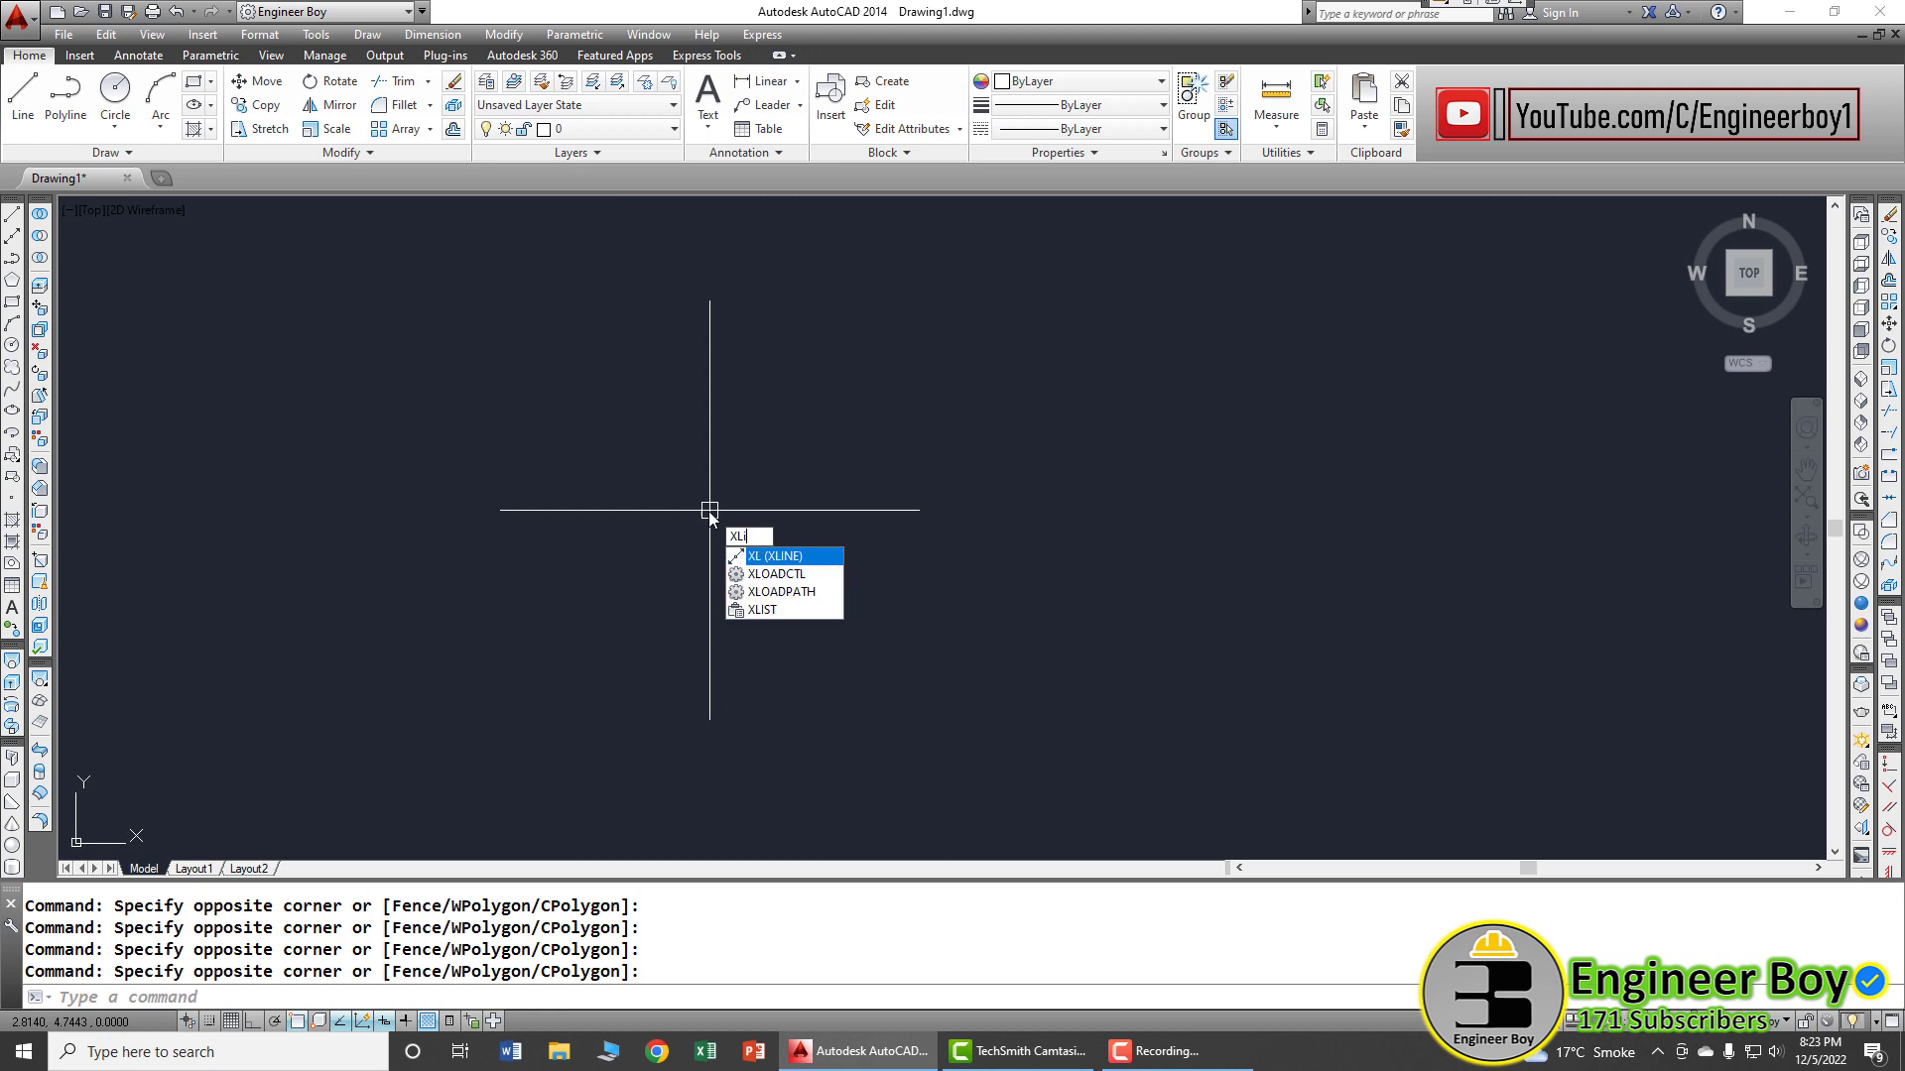
{"action": "type", "text": "e"}
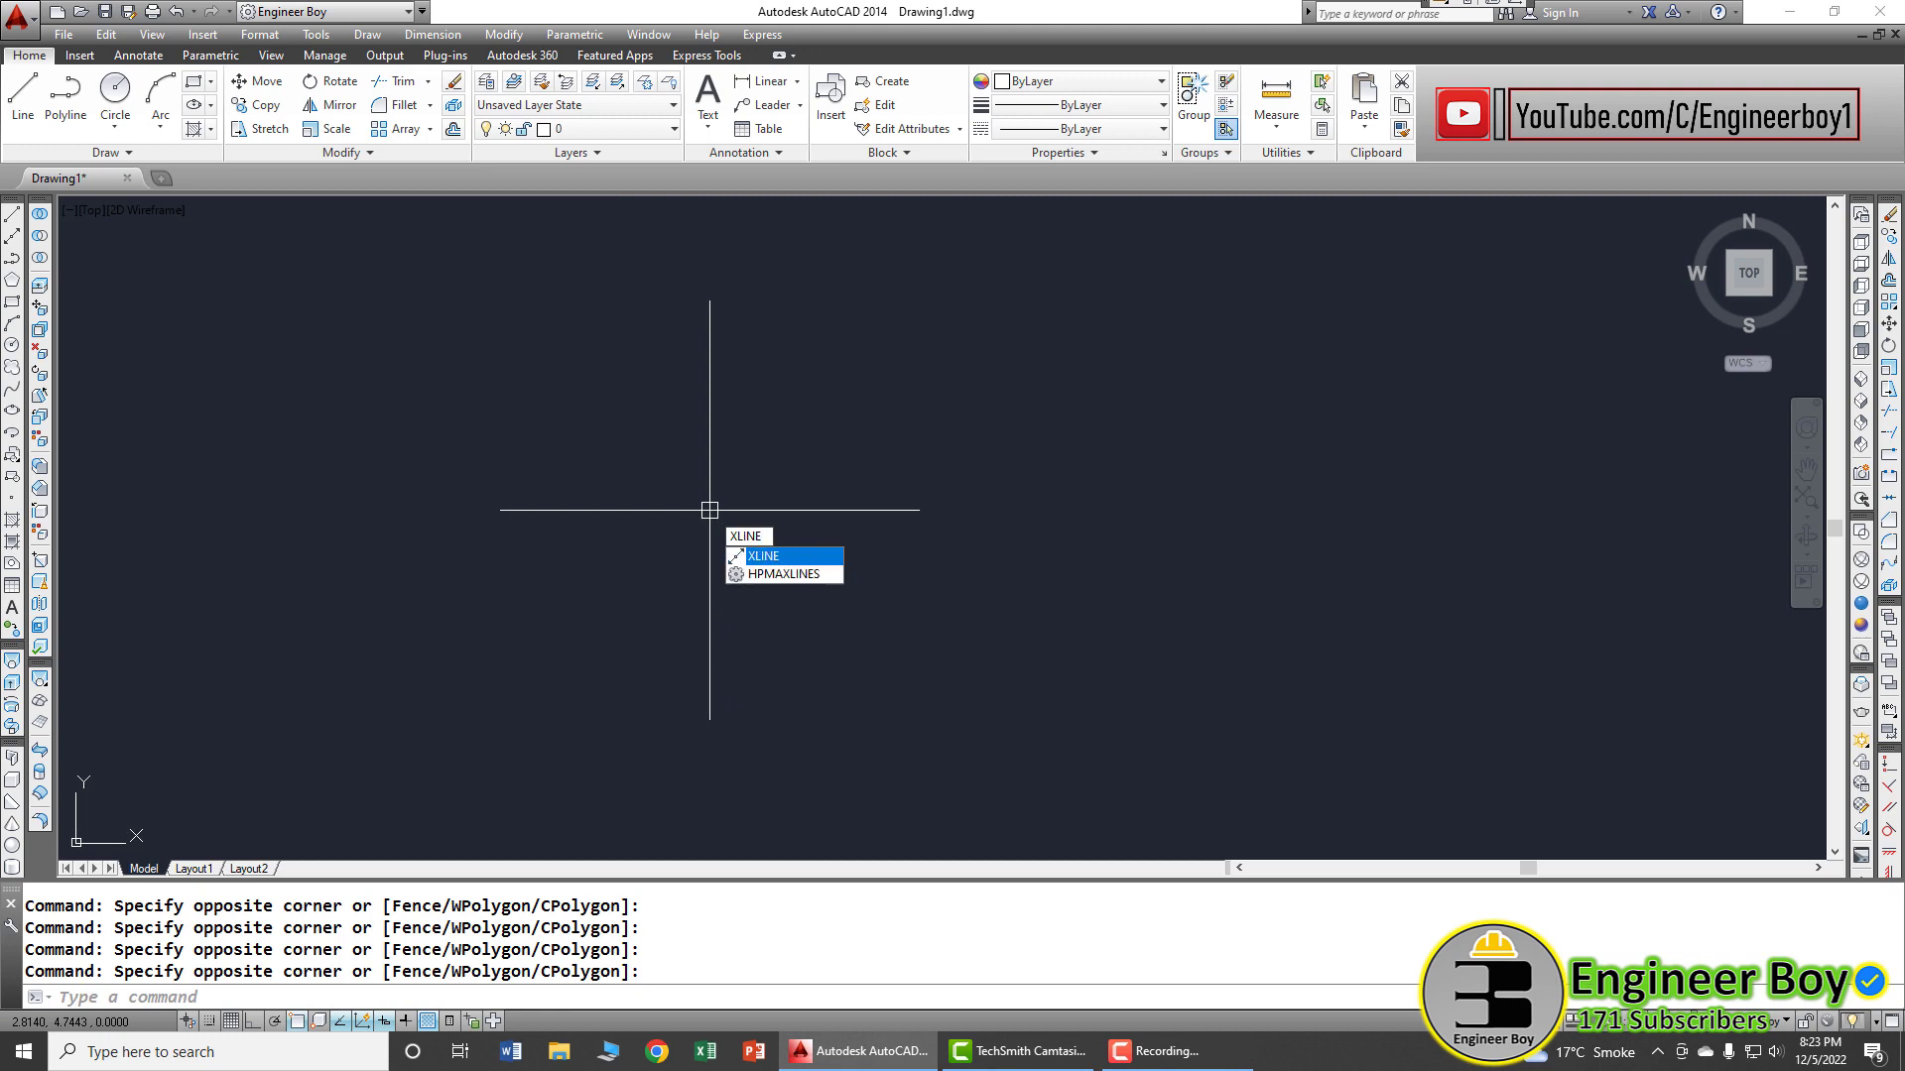
{"action": "key", "text": "Return"}
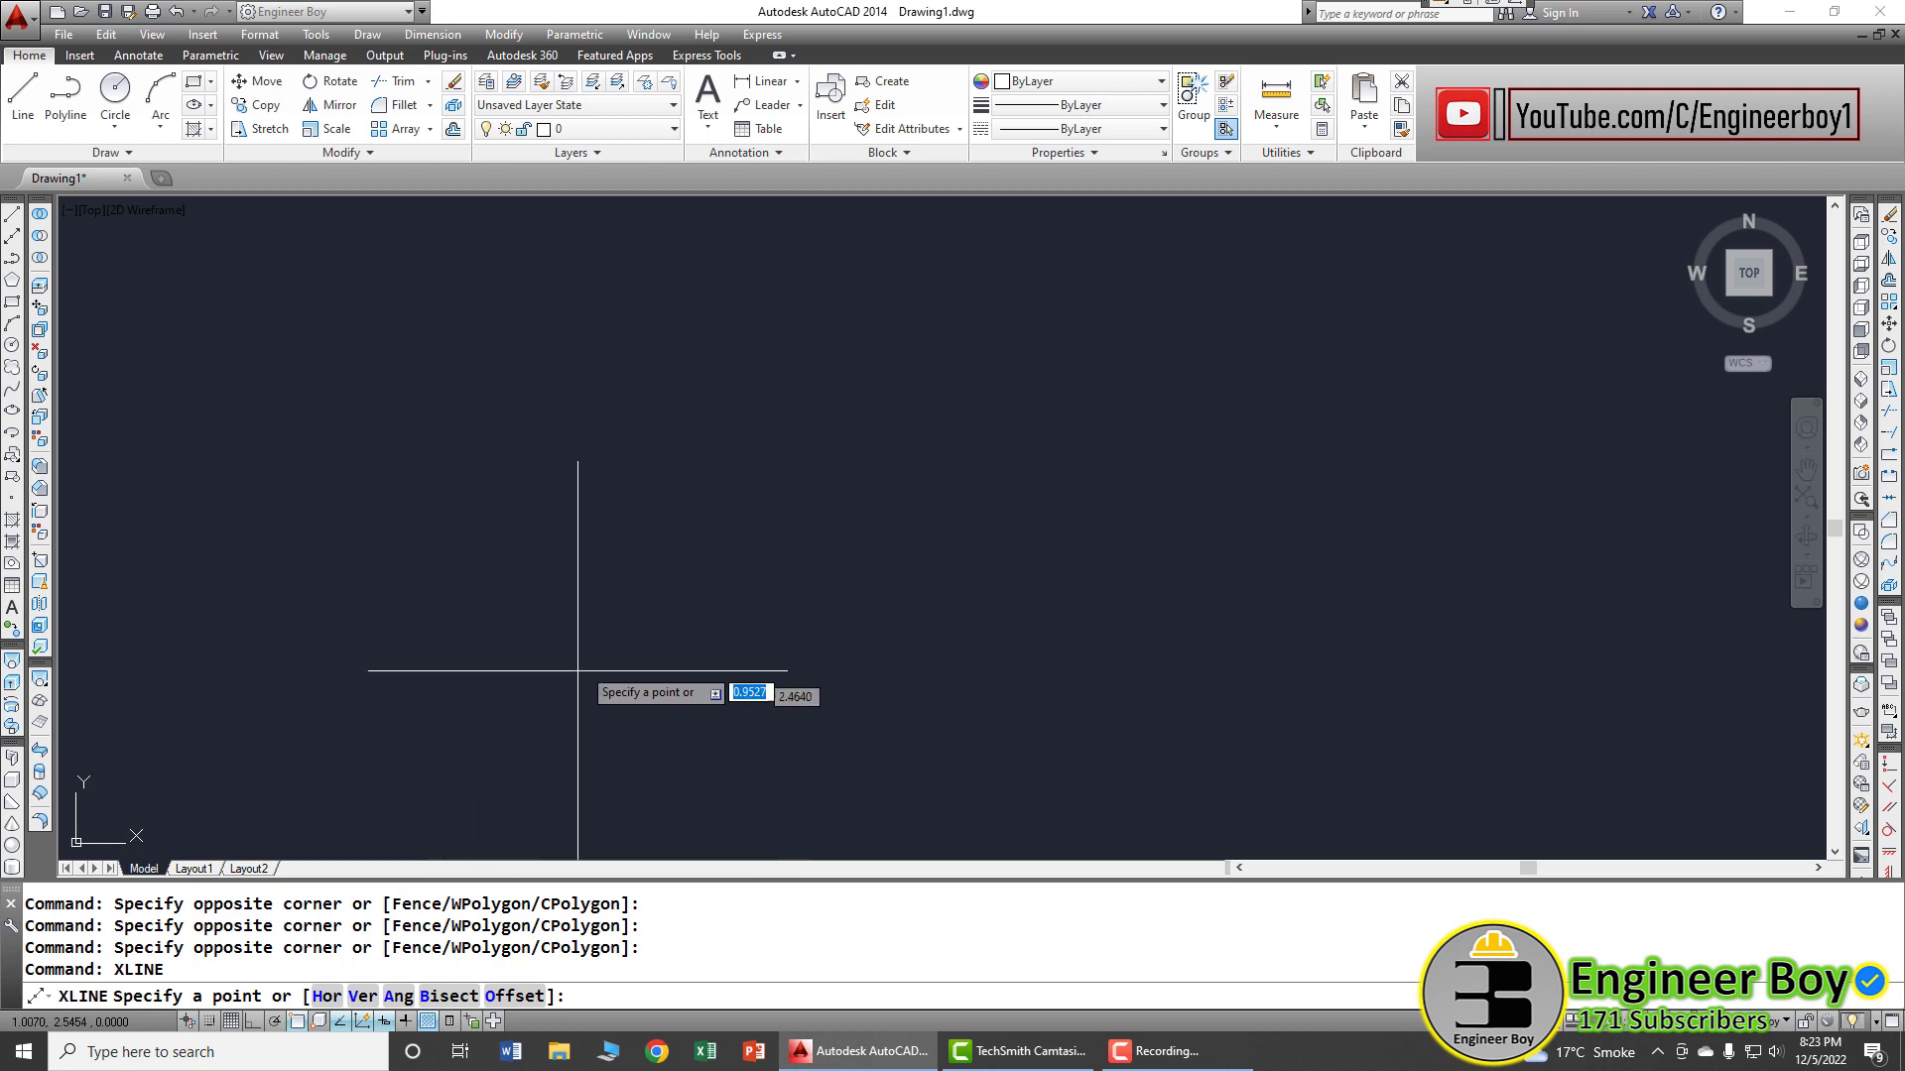
{"action": "left_click", "coordinate": [855, 519]}
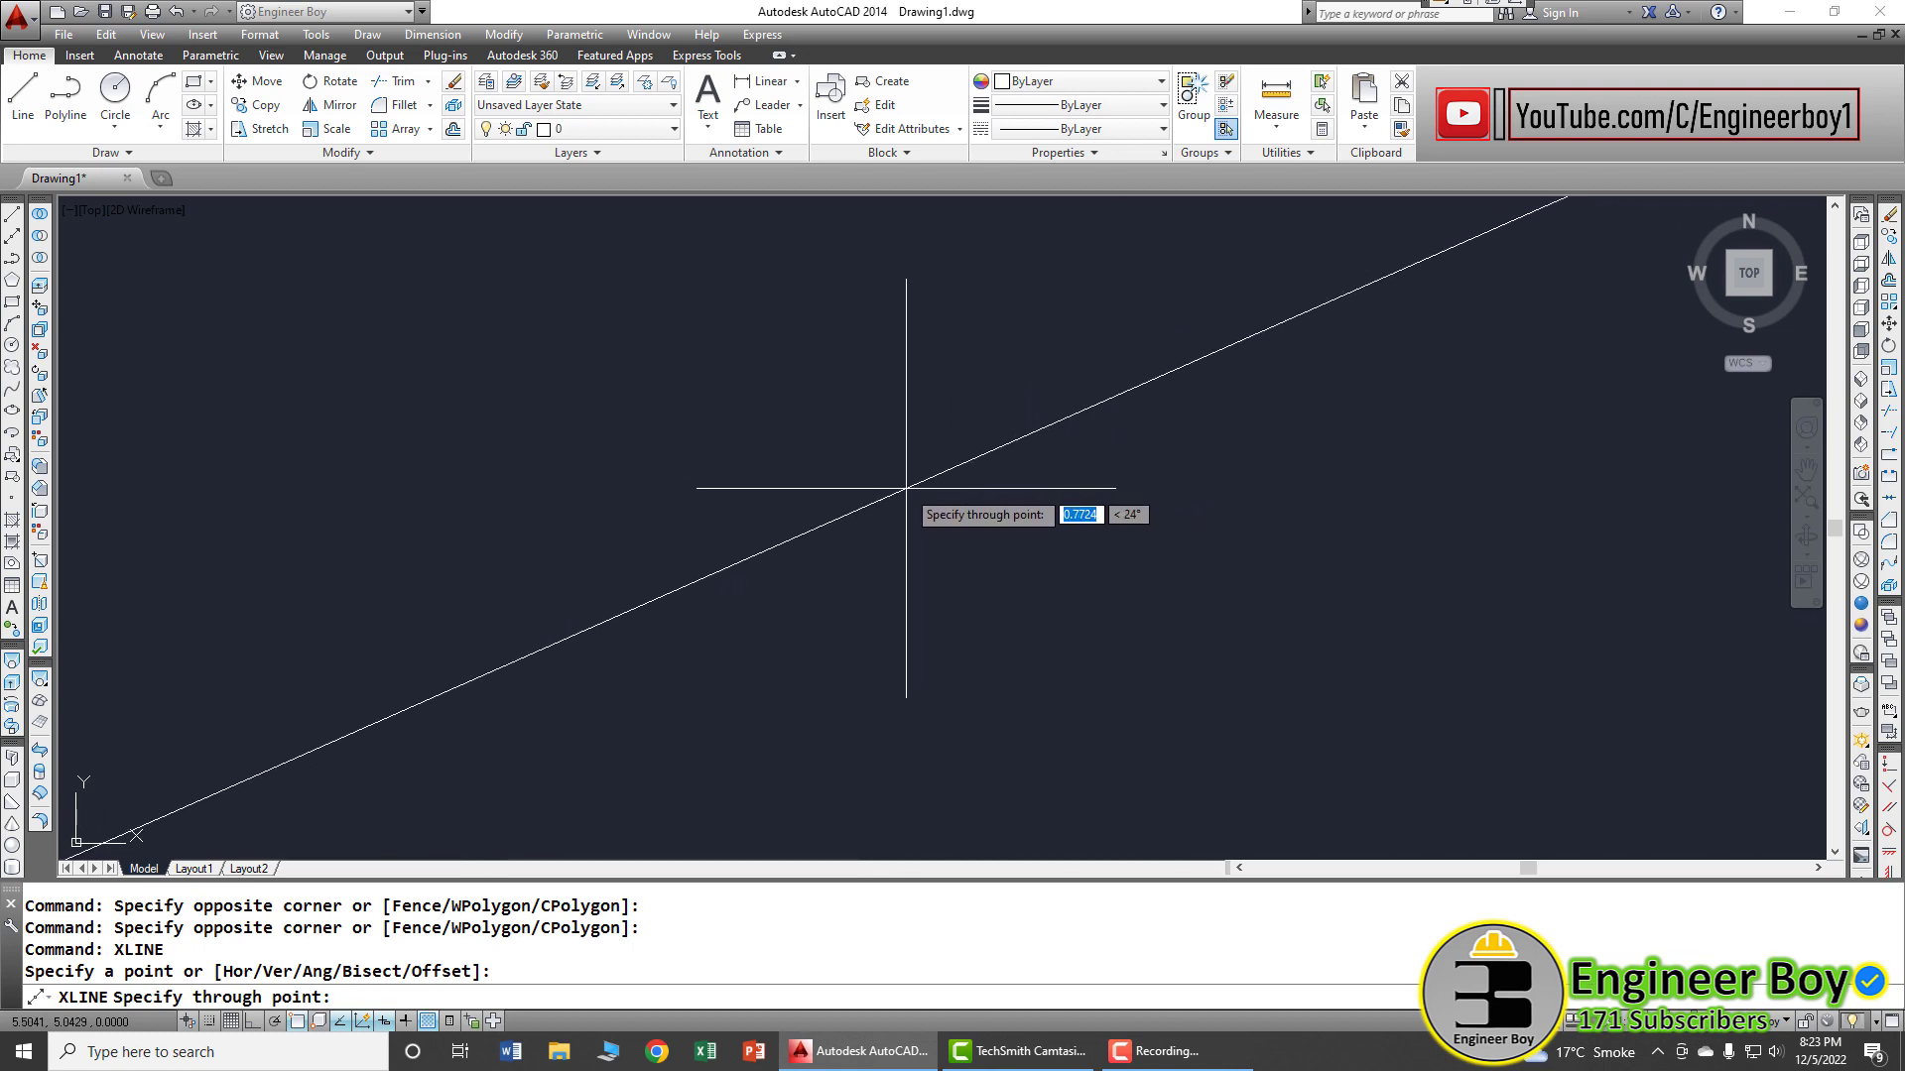
- Fan construction lines through the base point, sweeping from about 27° past horizontal to near-vertical
{"action": "left_click", "coordinate": [982, 425]}
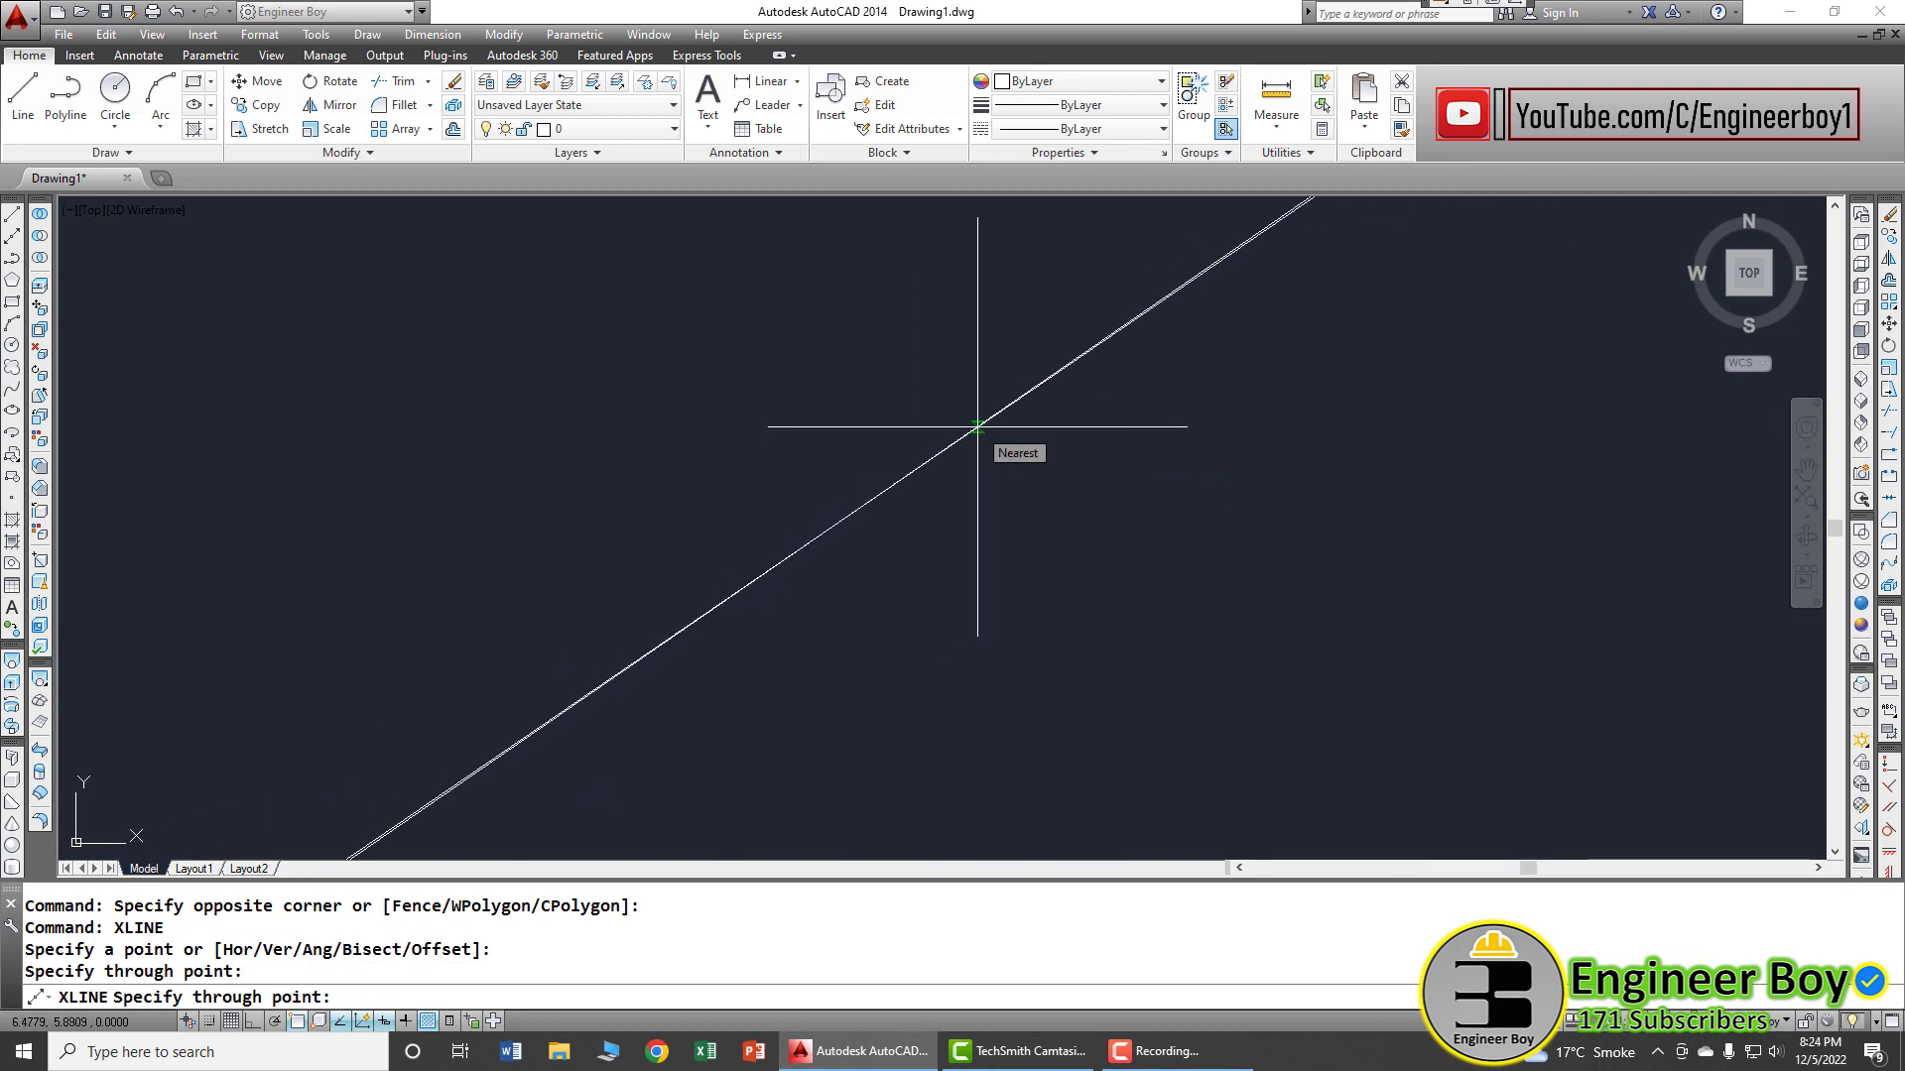
{"action": "left_click", "coordinate": [945, 397]}
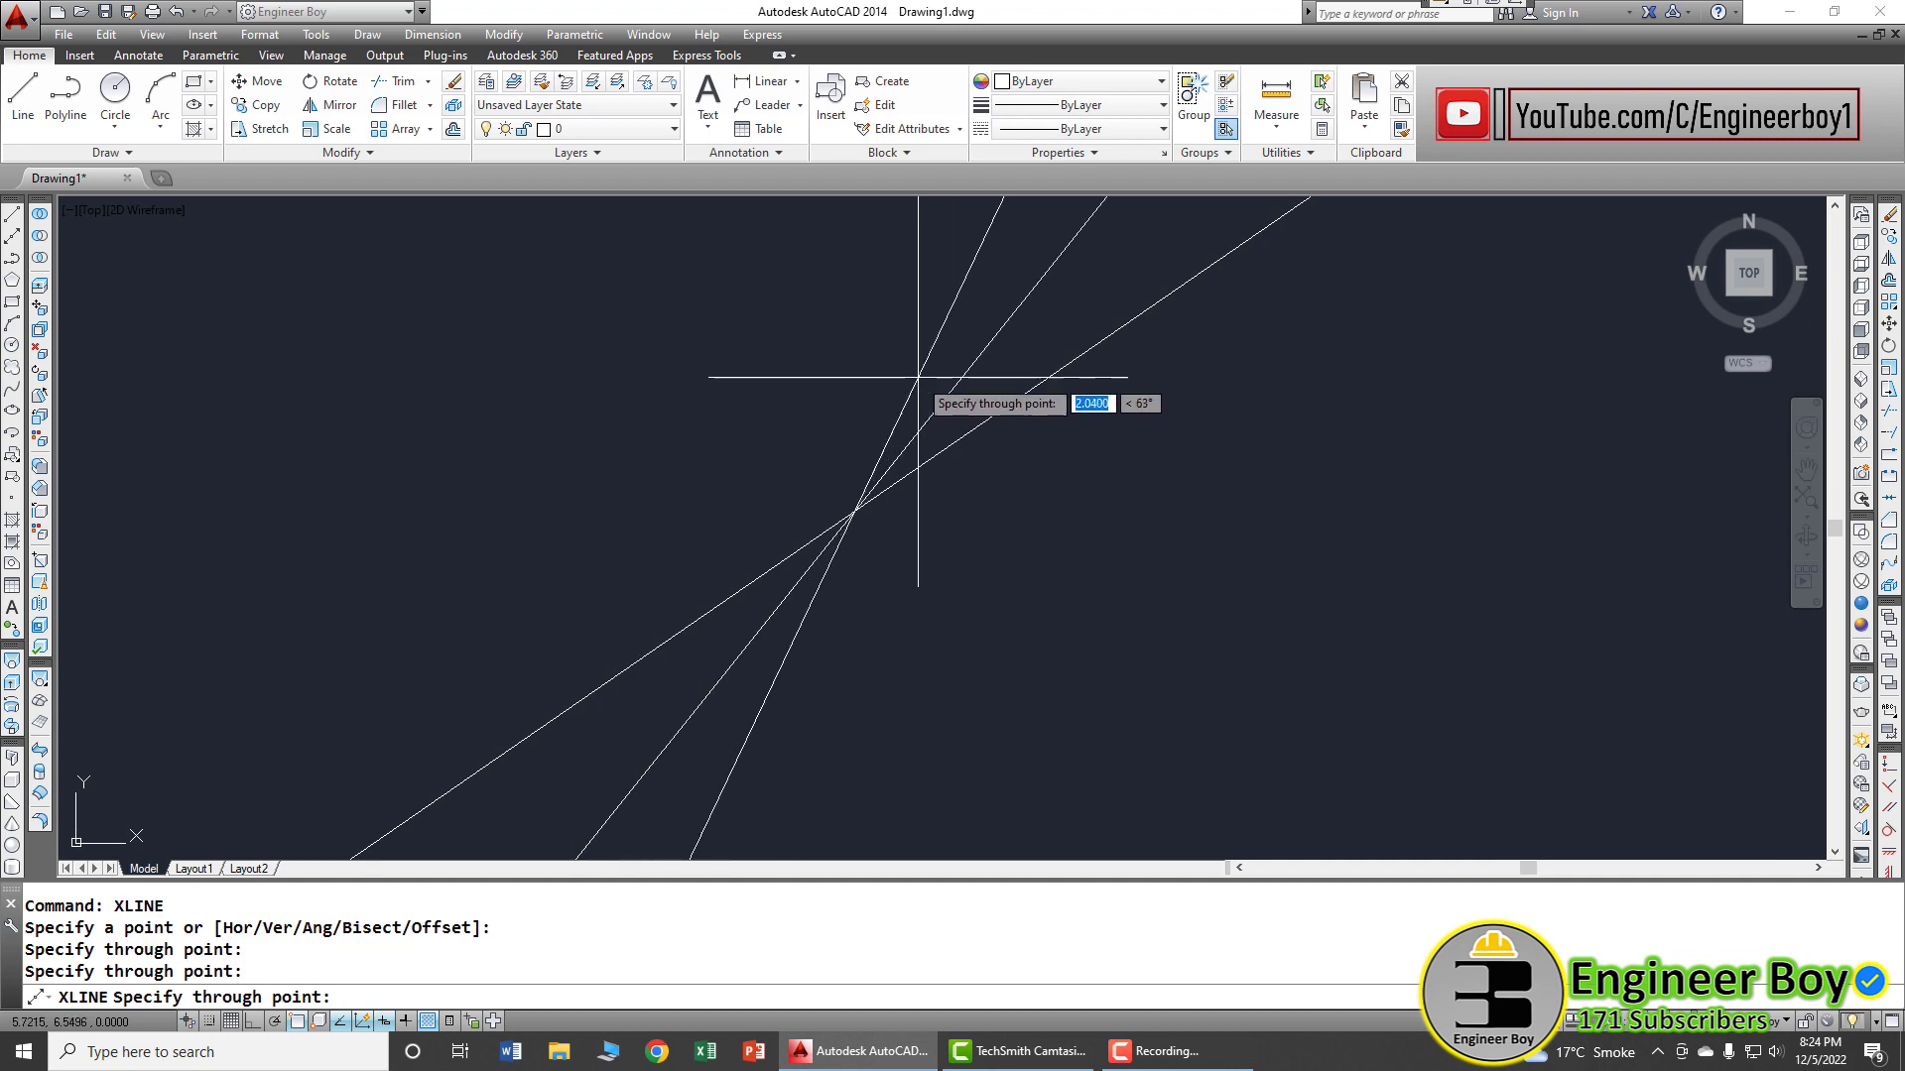
{"action": "left_click", "coordinate": [889, 367]}
{"action": "left_click", "coordinate": [820, 357]}
{"action": "left_click", "coordinate": [783, 367]}
{"action": "left_click", "coordinate": [744, 385]}
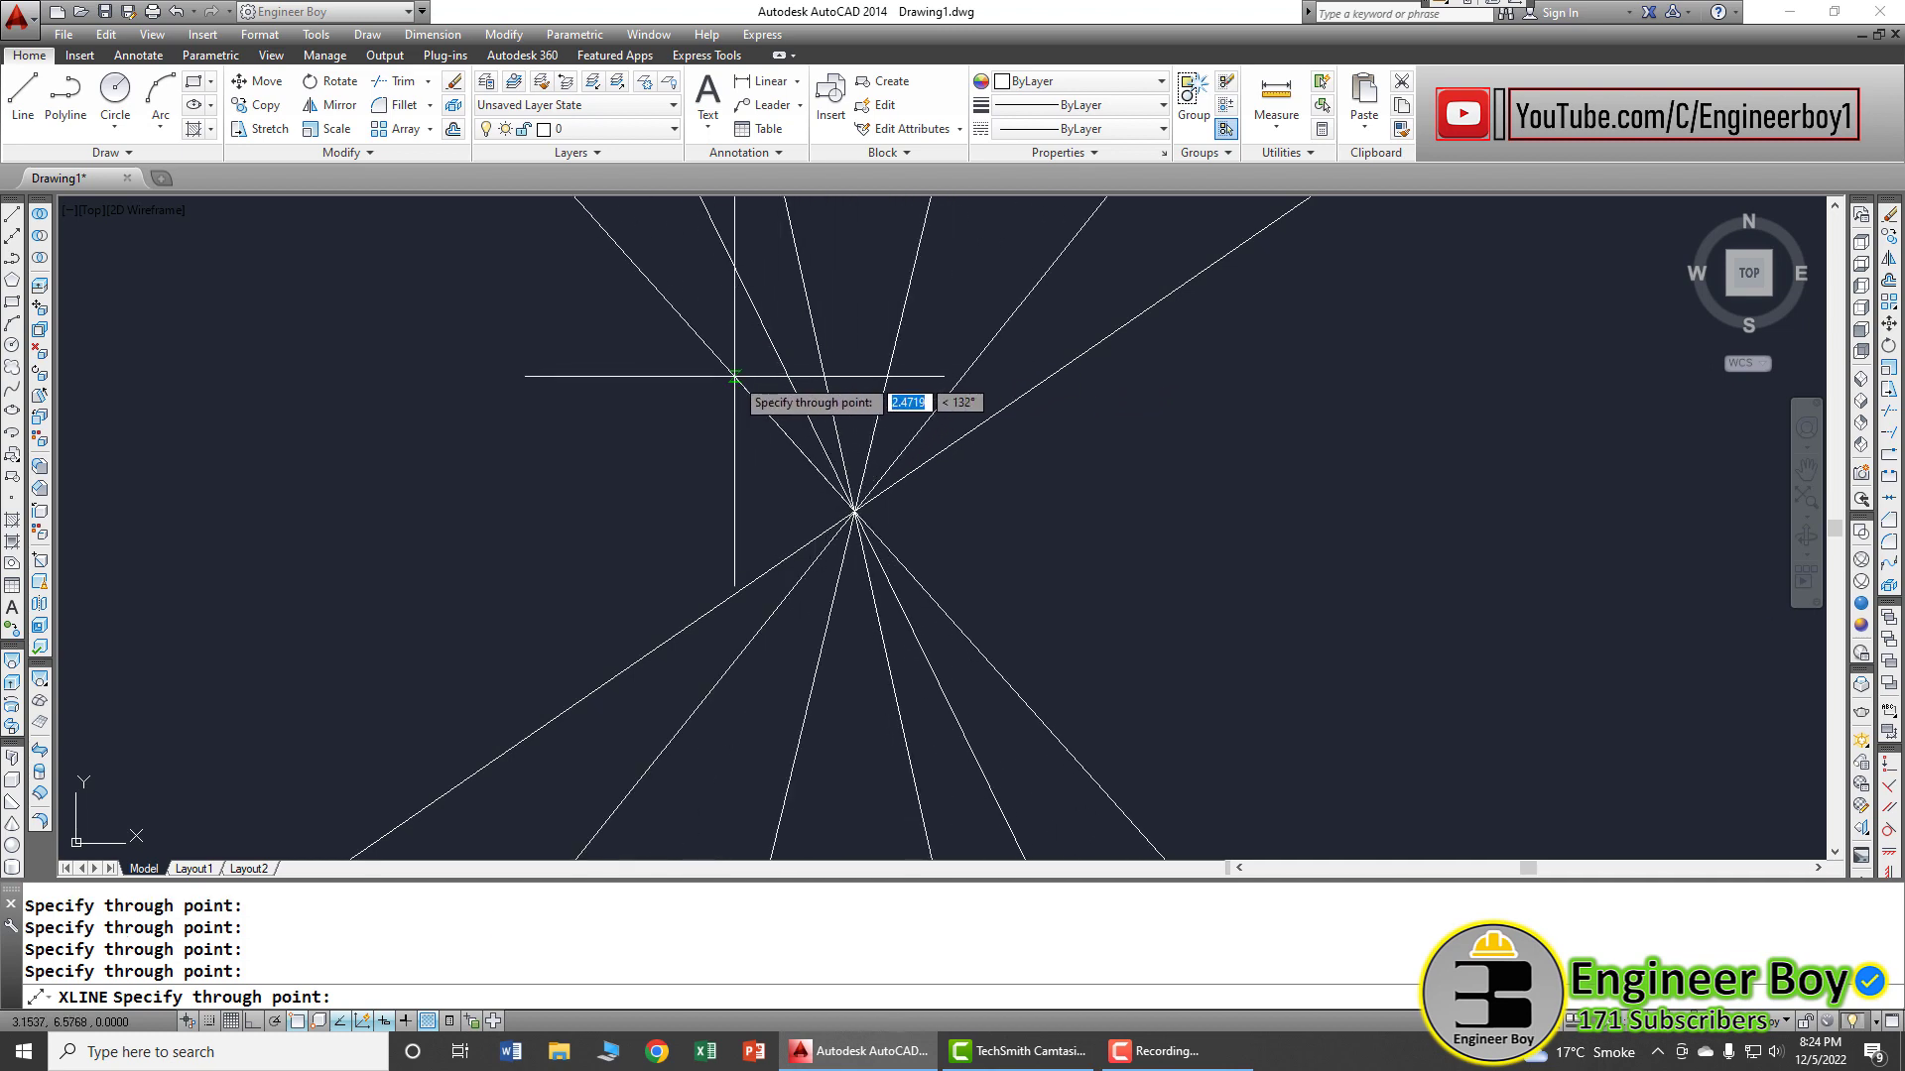
{"action": "left_click", "coordinate": [712, 397]}
{"action": "left_click", "coordinate": [700, 404]}
{"action": "left_click", "coordinate": [672, 414]}
{"action": "left_click", "coordinate": [627, 439]}
{"action": "left_click", "coordinate": [612, 478]}
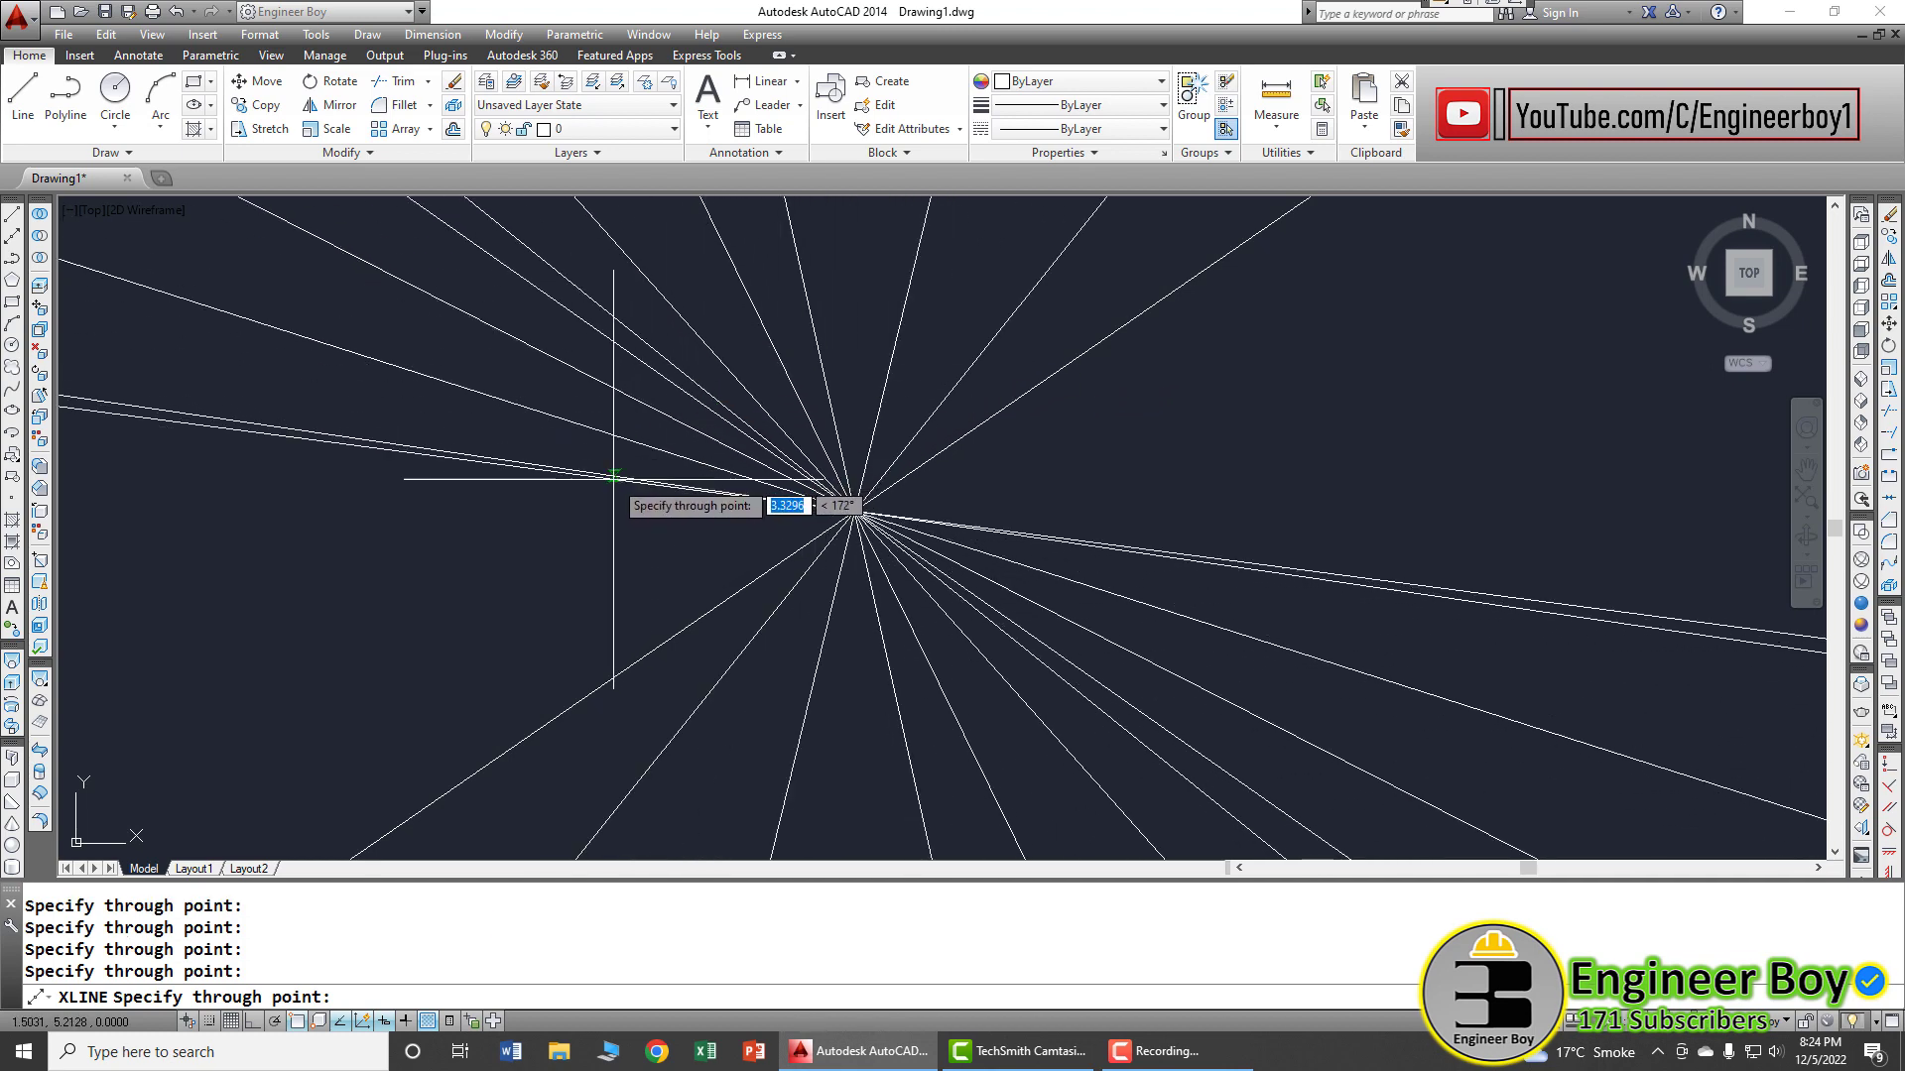
{"action": "left_click", "coordinate": [599, 512]}
{"action": "left_click", "coordinate": [596, 543]}
{"action": "left_click", "coordinate": [586, 567]}
{"action": "left_click", "coordinate": [603, 595]}
{"action": "left_click", "coordinate": [616, 616]}
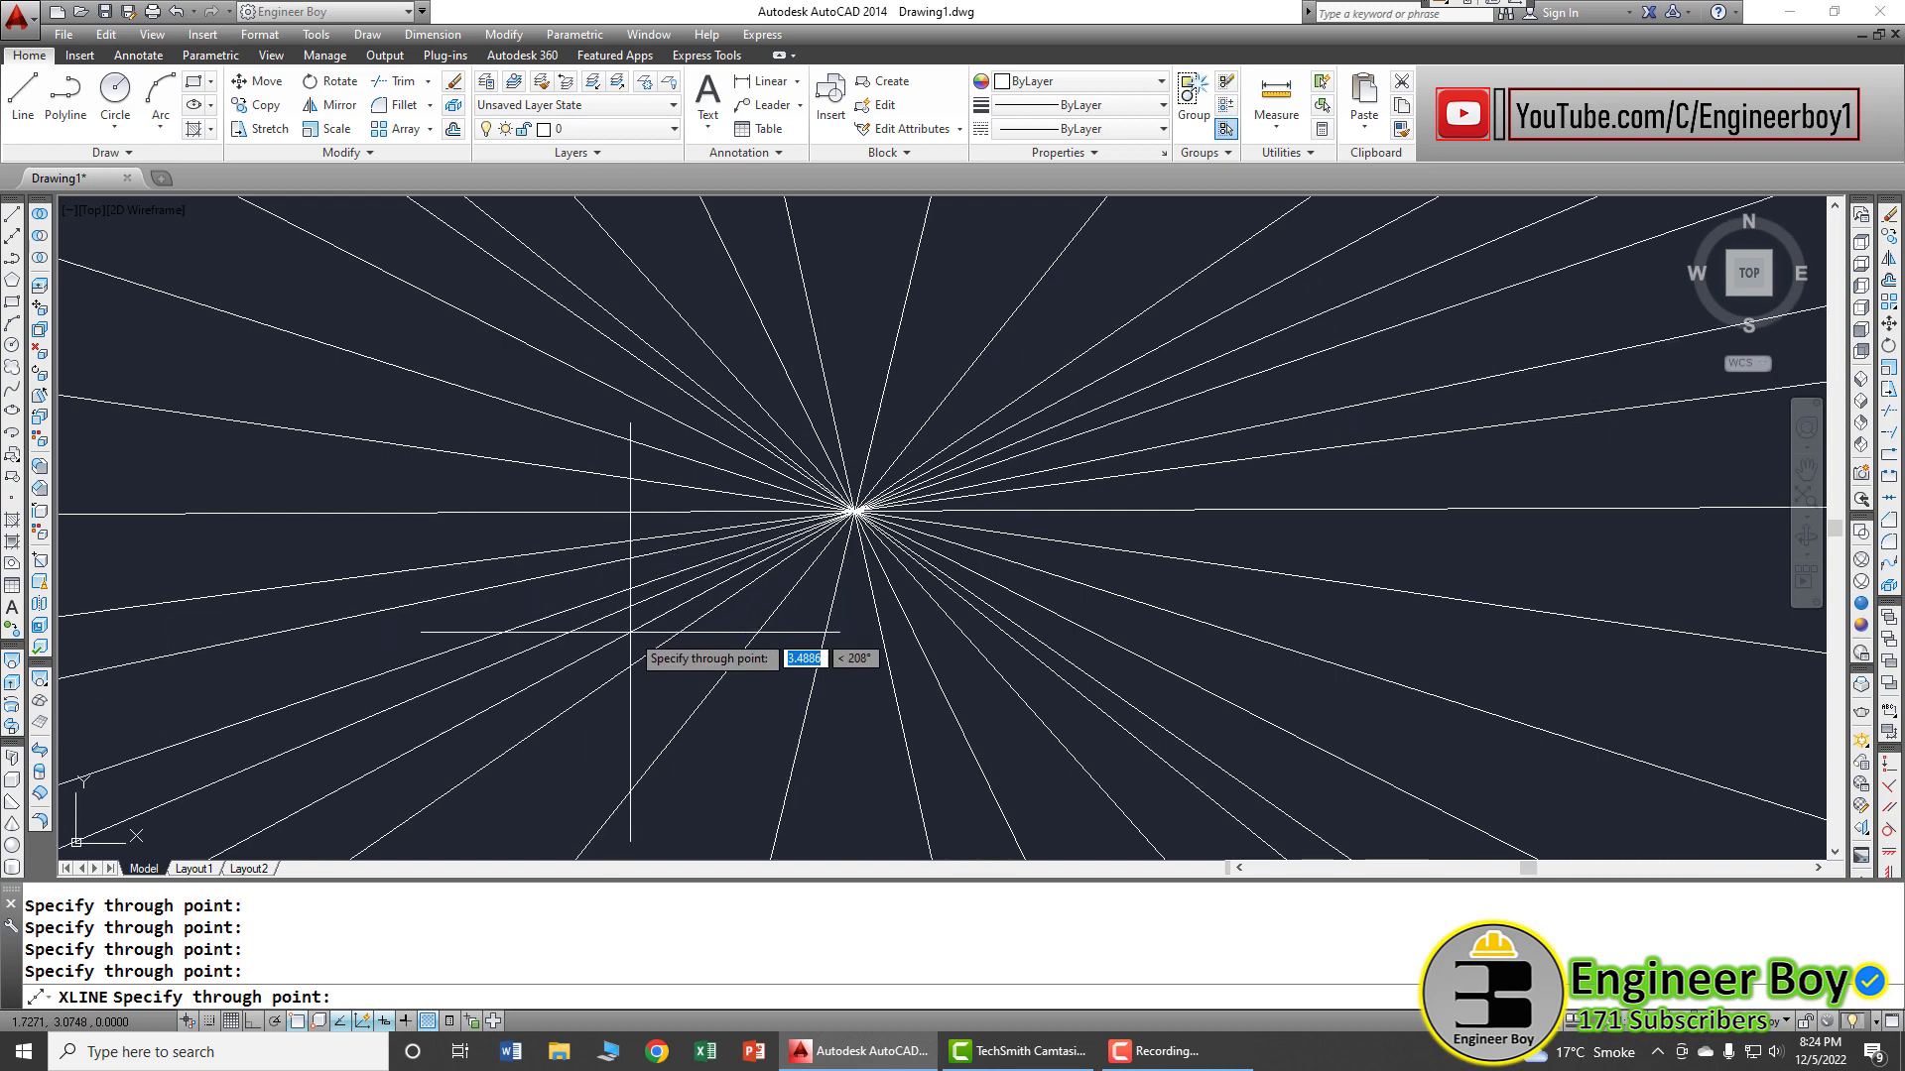
{"action": "left_click", "coordinate": [674, 690]}
{"action": "left_click", "coordinate": [732, 704]}
{"action": "left_click", "coordinate": [850, 712]}
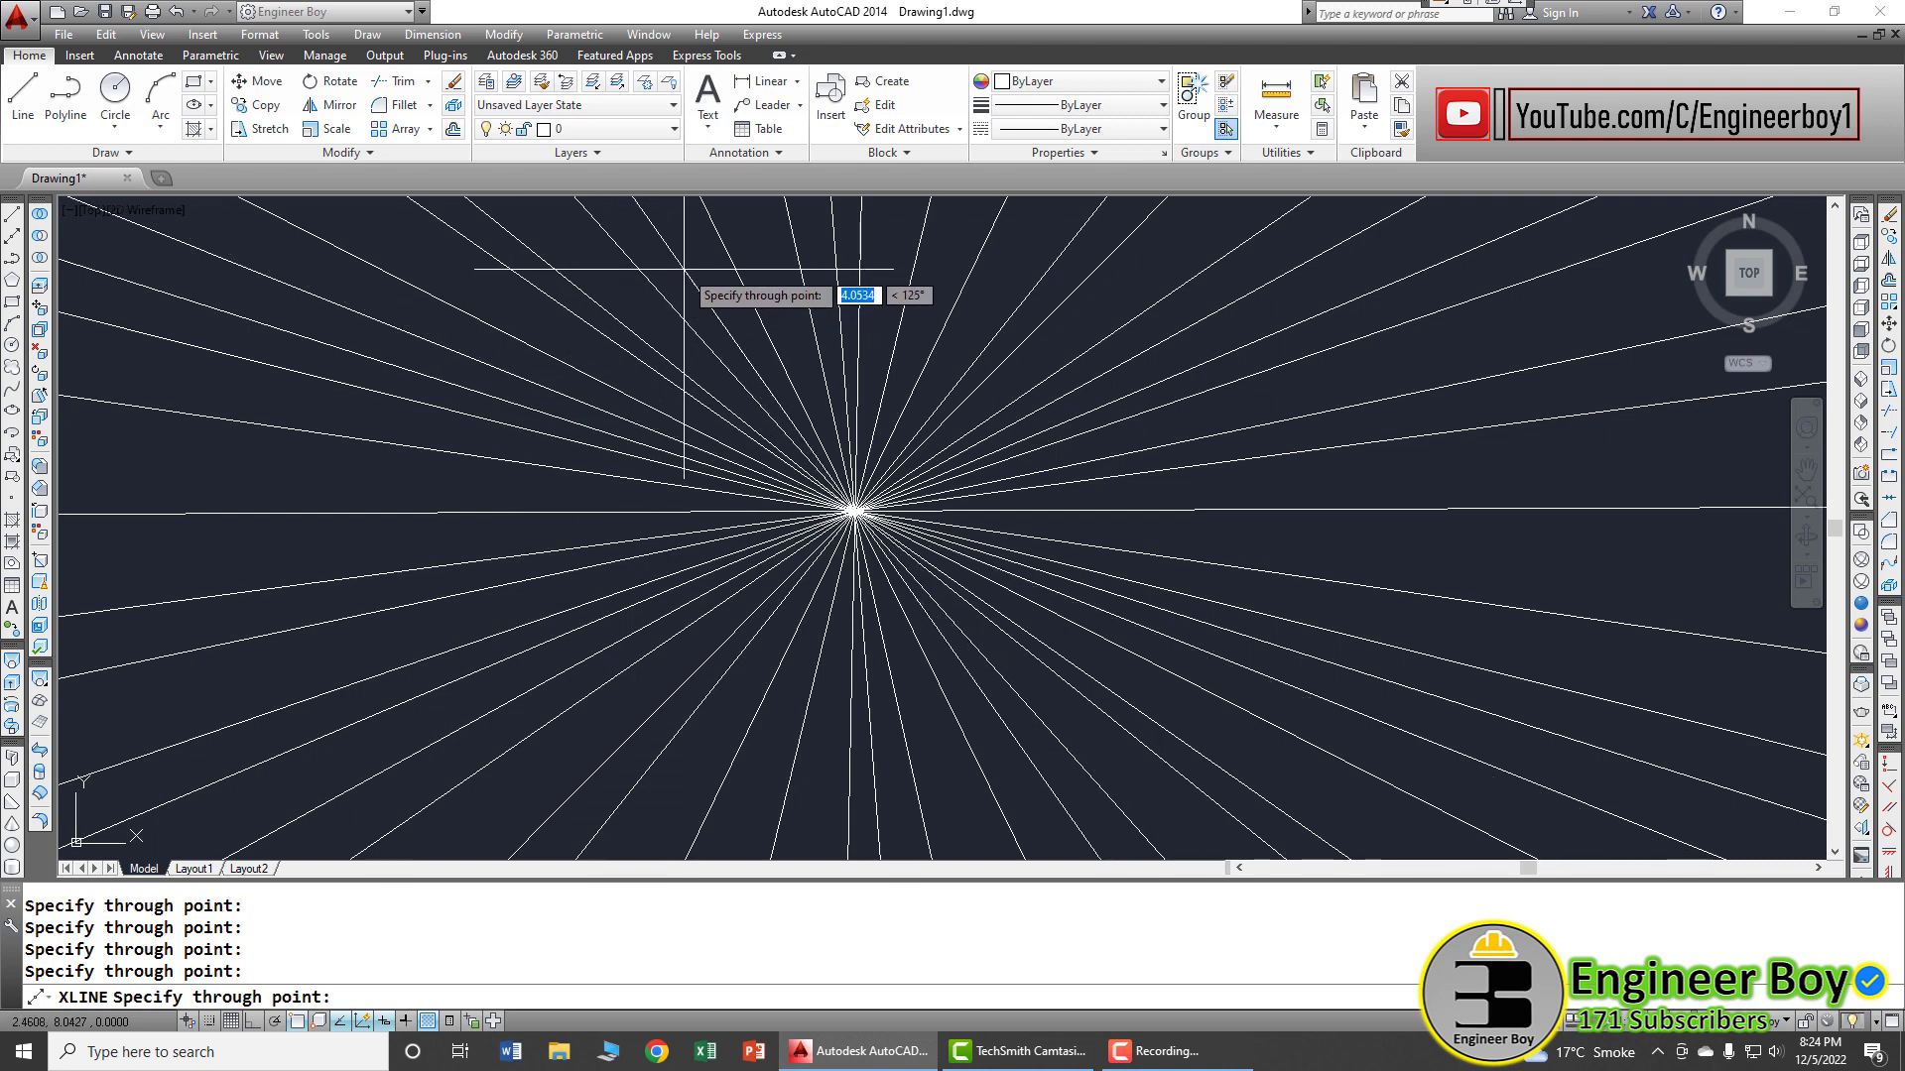
- Delete all 24 construction lines with Ctrl+A and Delete, then zoom to extents
{"action": "key", "text": "Escape"}
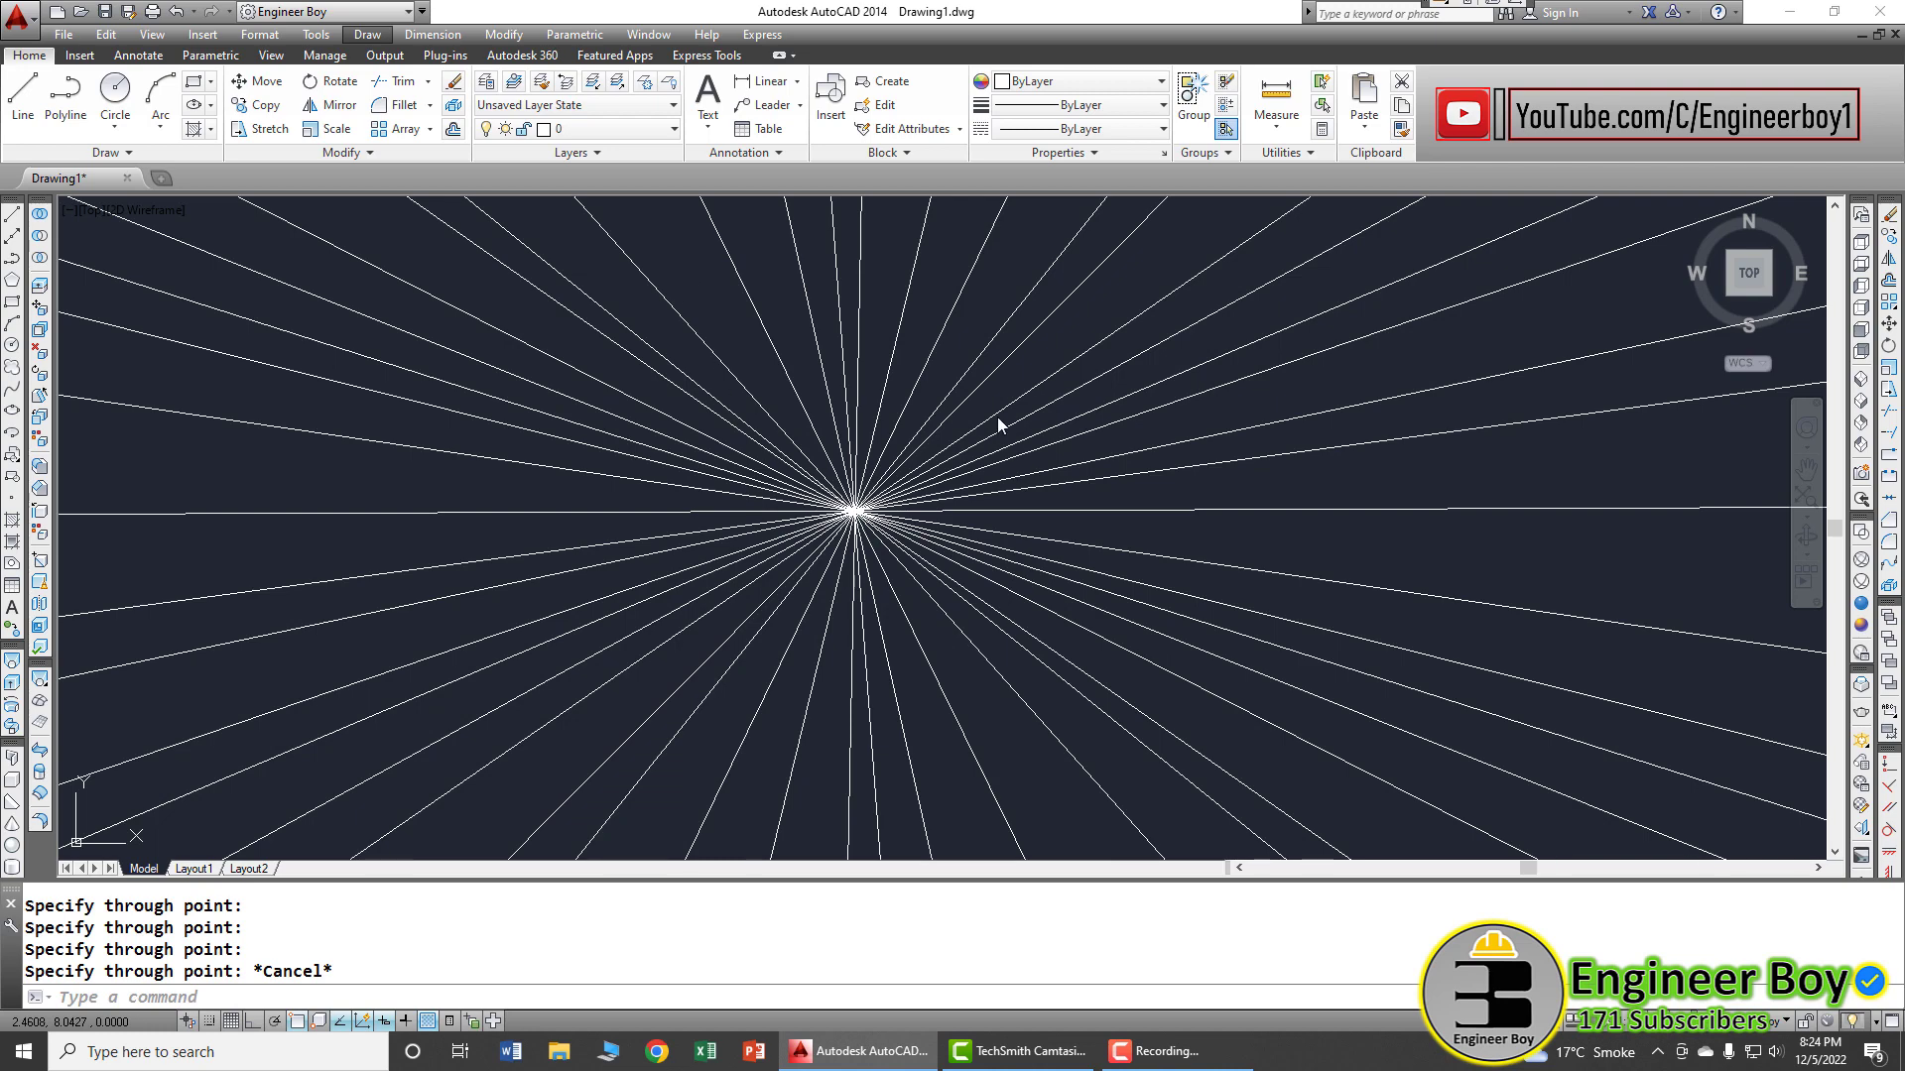
{"action": "left_click", "coordinate": [838, 481]}
{"action": "key", "text": "Escape"}
{"action": "key", "text": "Escape"}
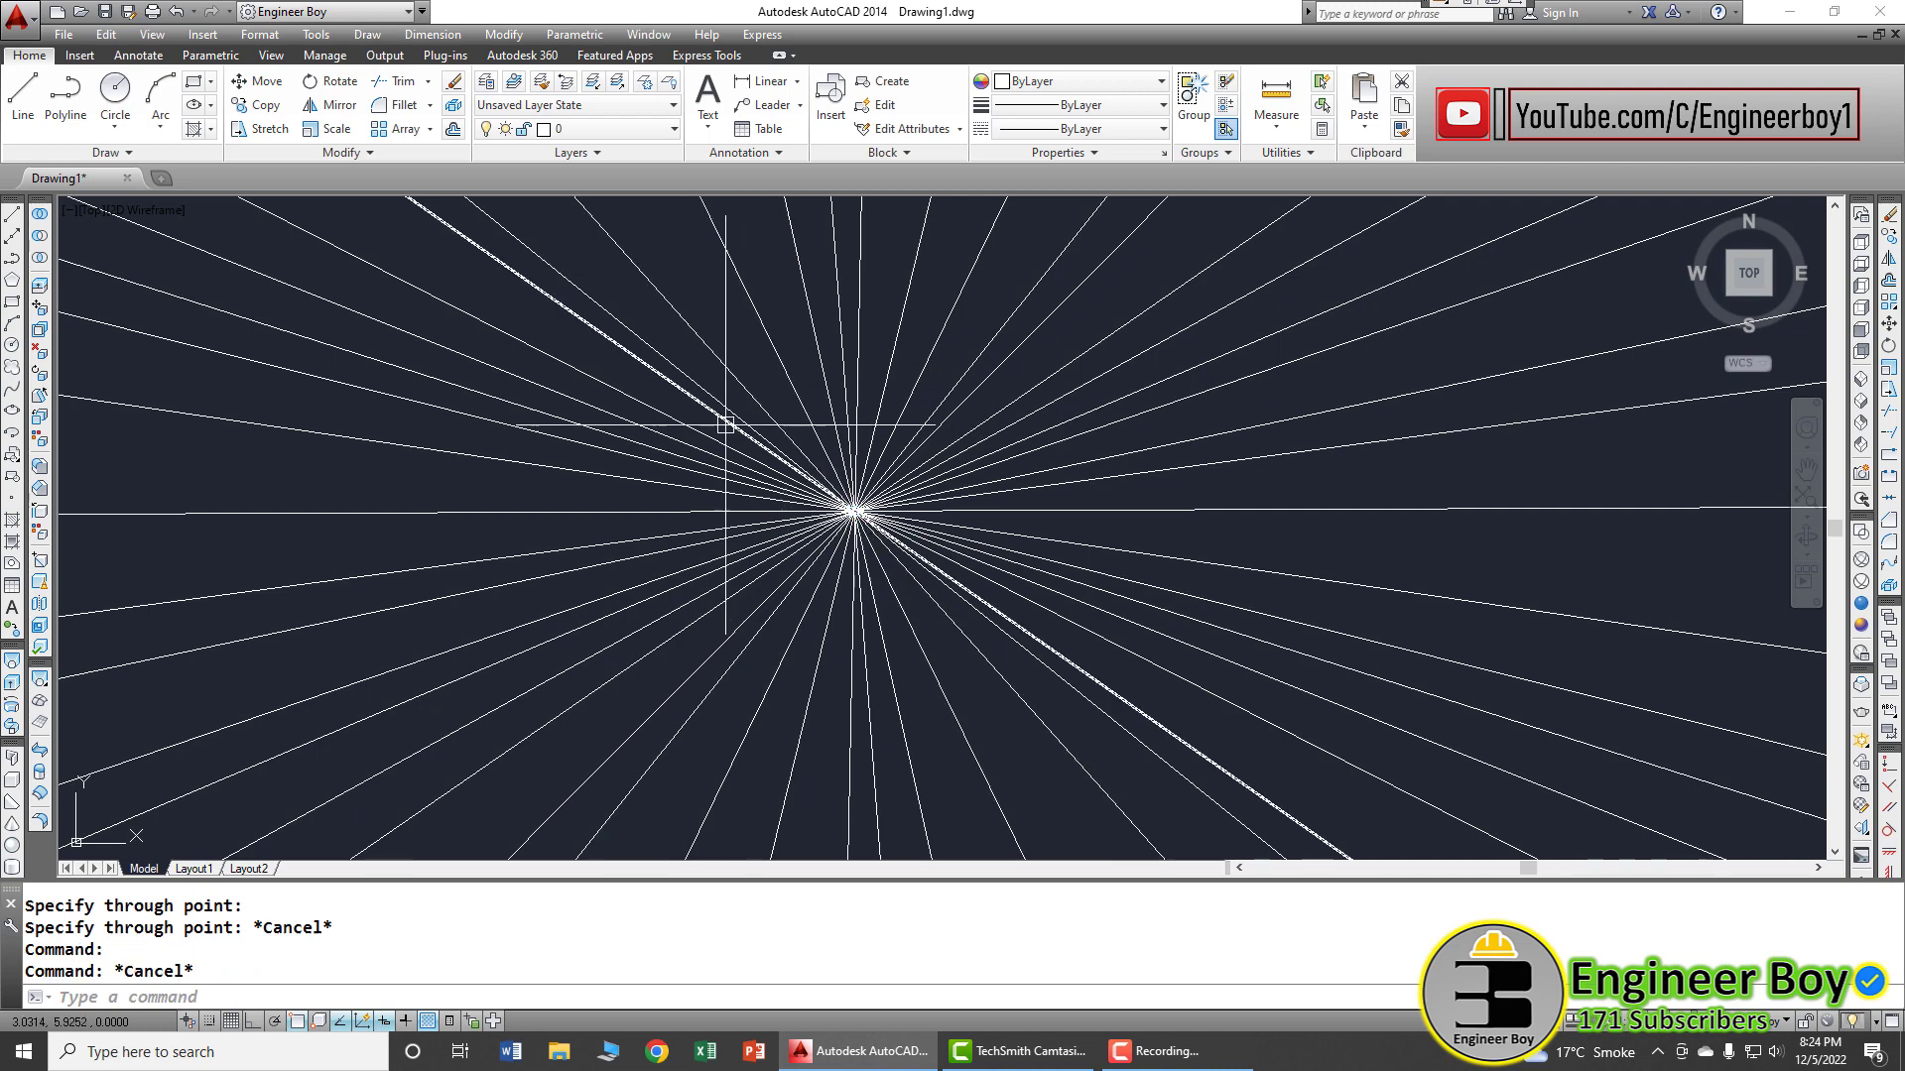
{"action": "scroll", "coordinate": [708, 448], "scroll_direction": "down", "scroll_amount": 2}
{"action": "scroll", "coordinate": [905, 480], "scroll_direction": "up", "scroll_amount": 2}
{"action": "scroll", "coordinate": [927, 508], "scroll_direction": "down", "scroll_amount": 2}
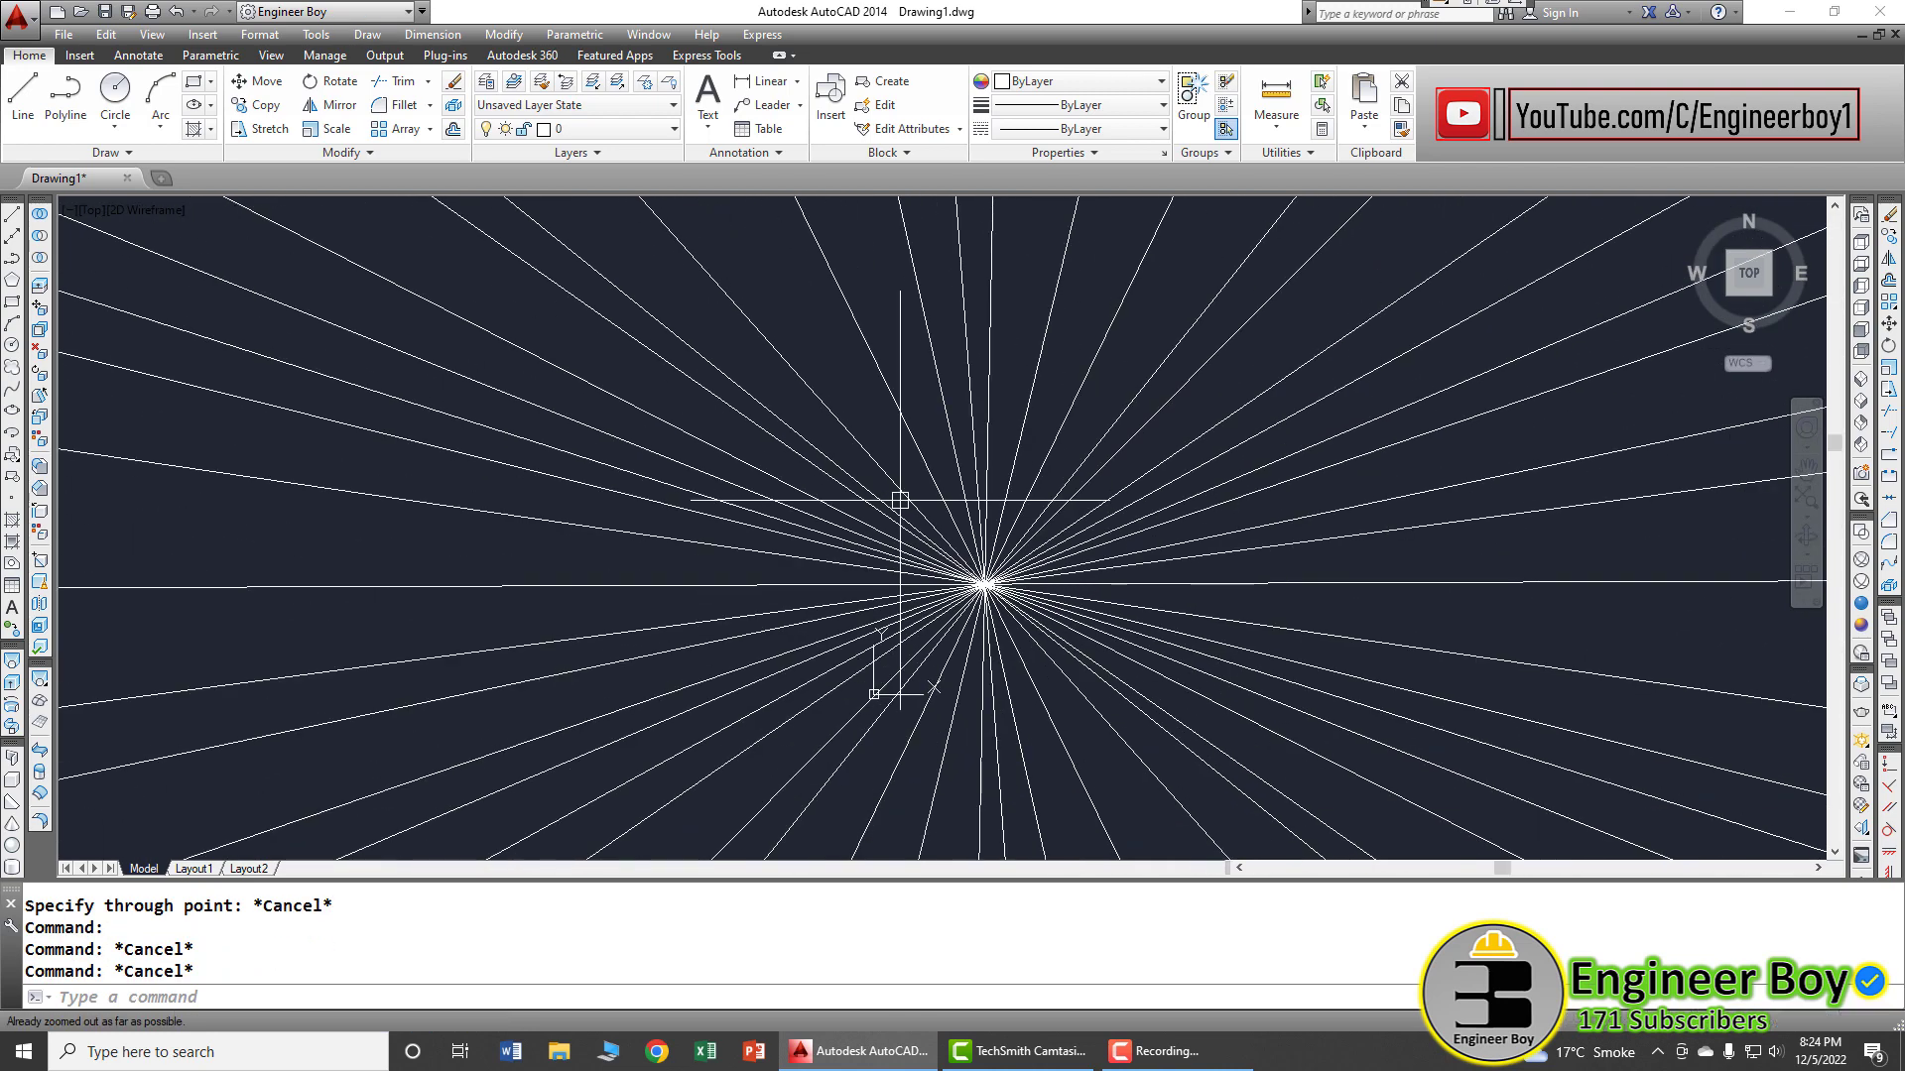
{"action": "key", "text": "ctrl+a"}
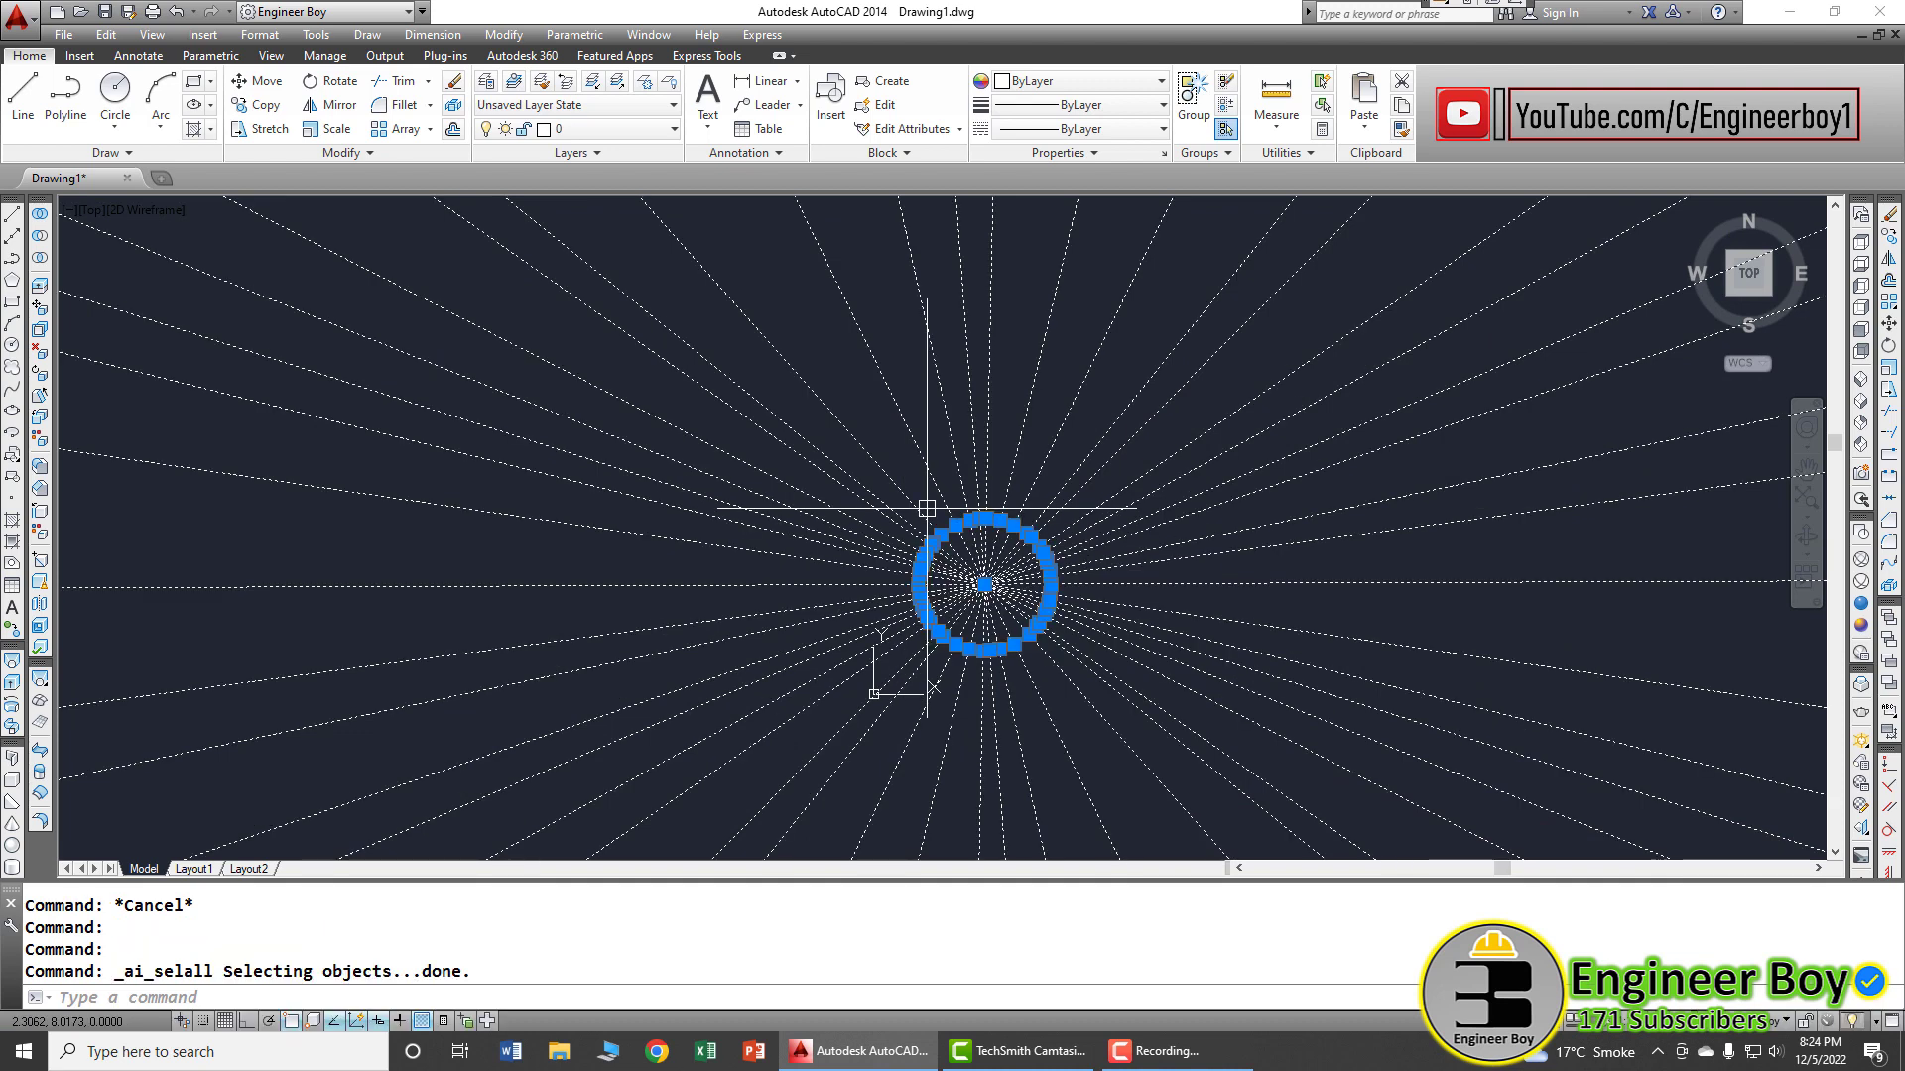
{"action": "key", "text": "Delete"}
{"action": "middle_click", "coordinate": [889, 420]}
{"action": "middle_click", "coordinate": [889, 420]}
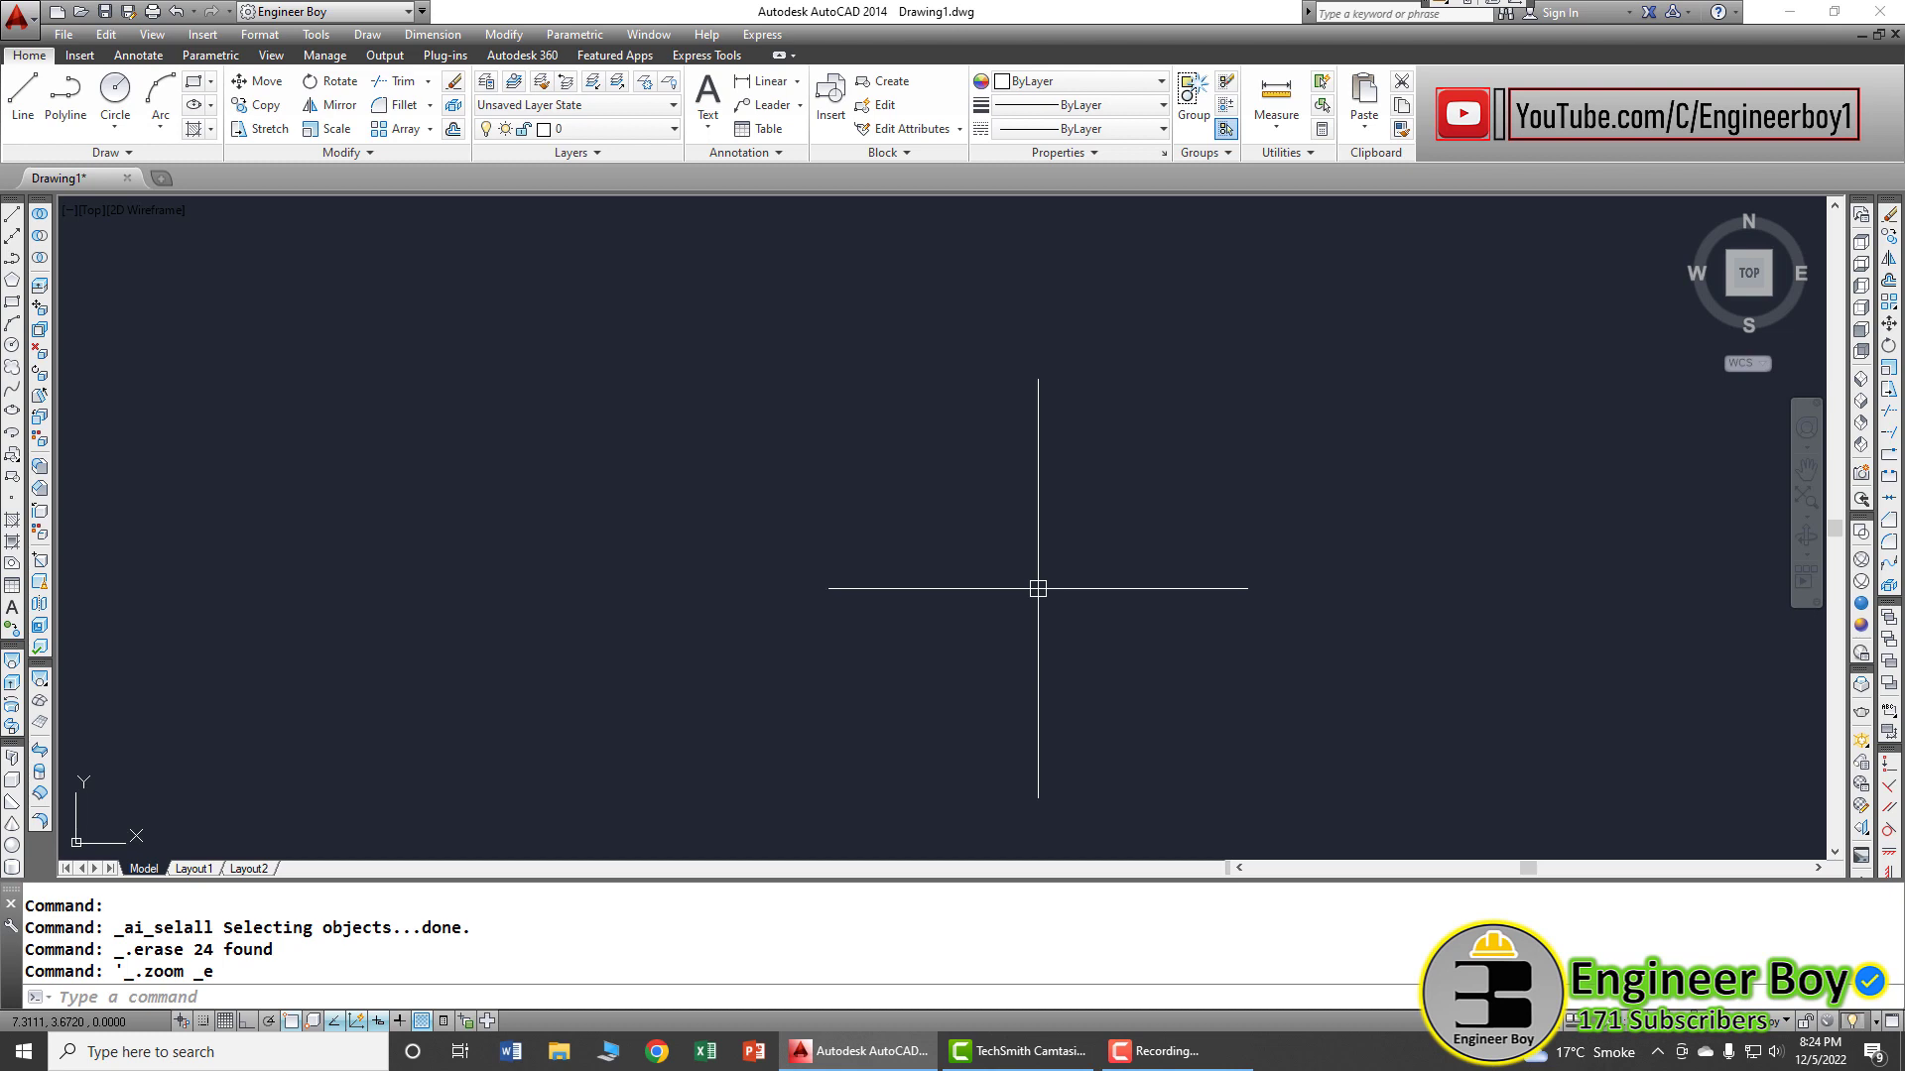
- Draw six horizontal construction lines at descending heights with XLINE's Hor option
{"action": "type", "text": "X"}
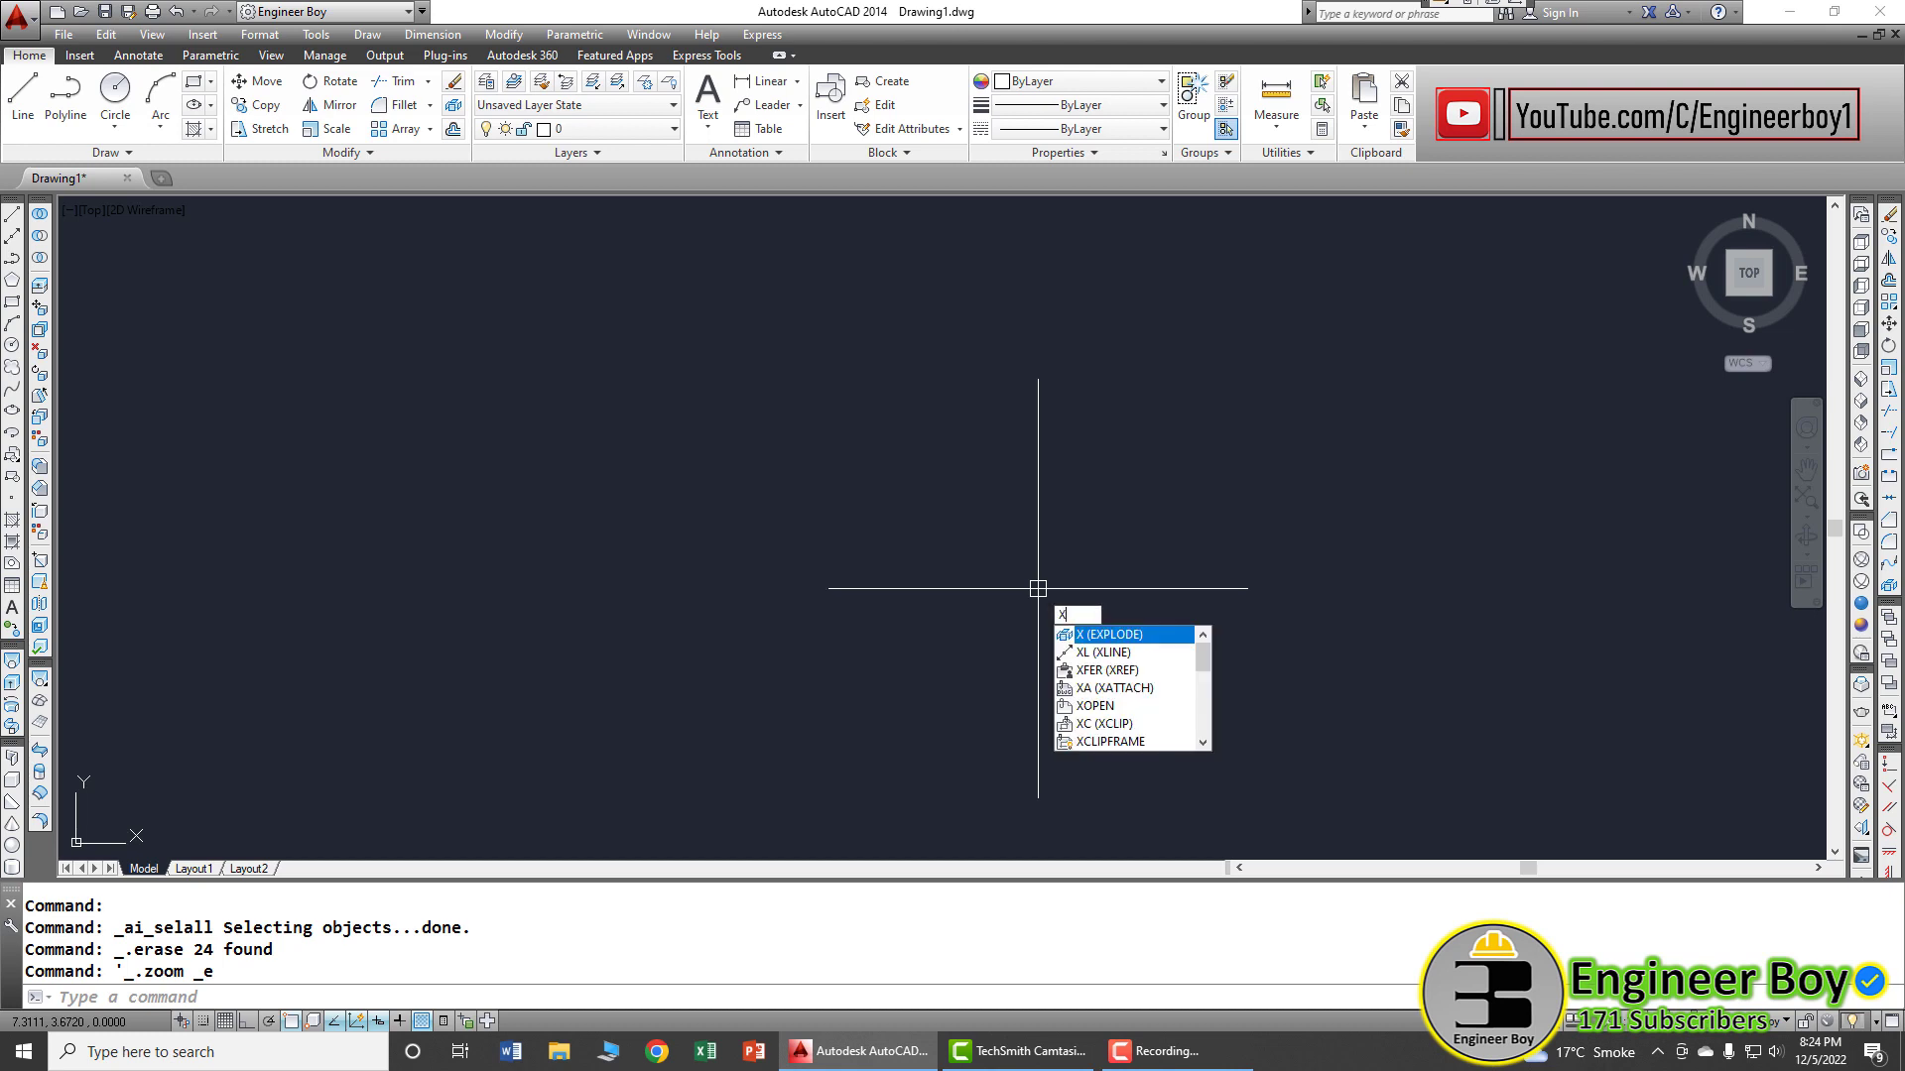
{"action": "type", "text": "L"}
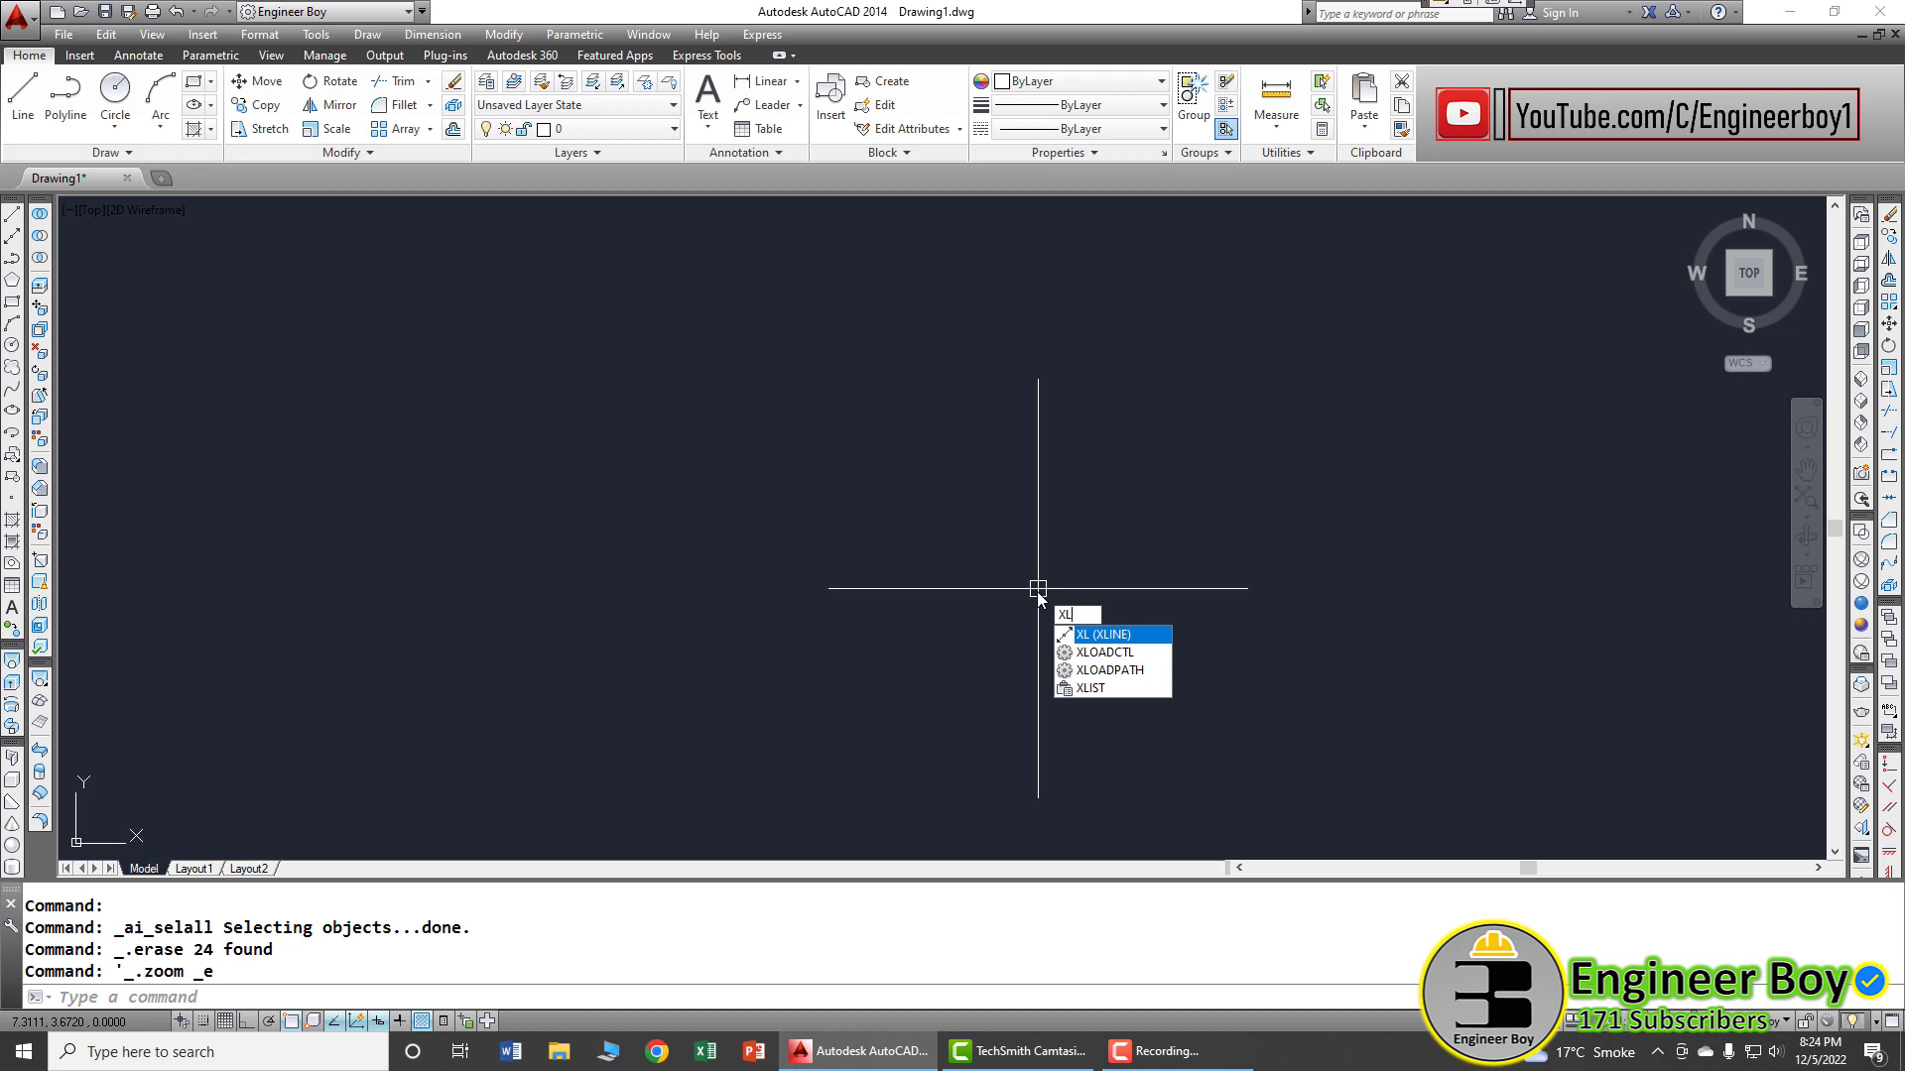
{"action": "key", "text": "Return"}
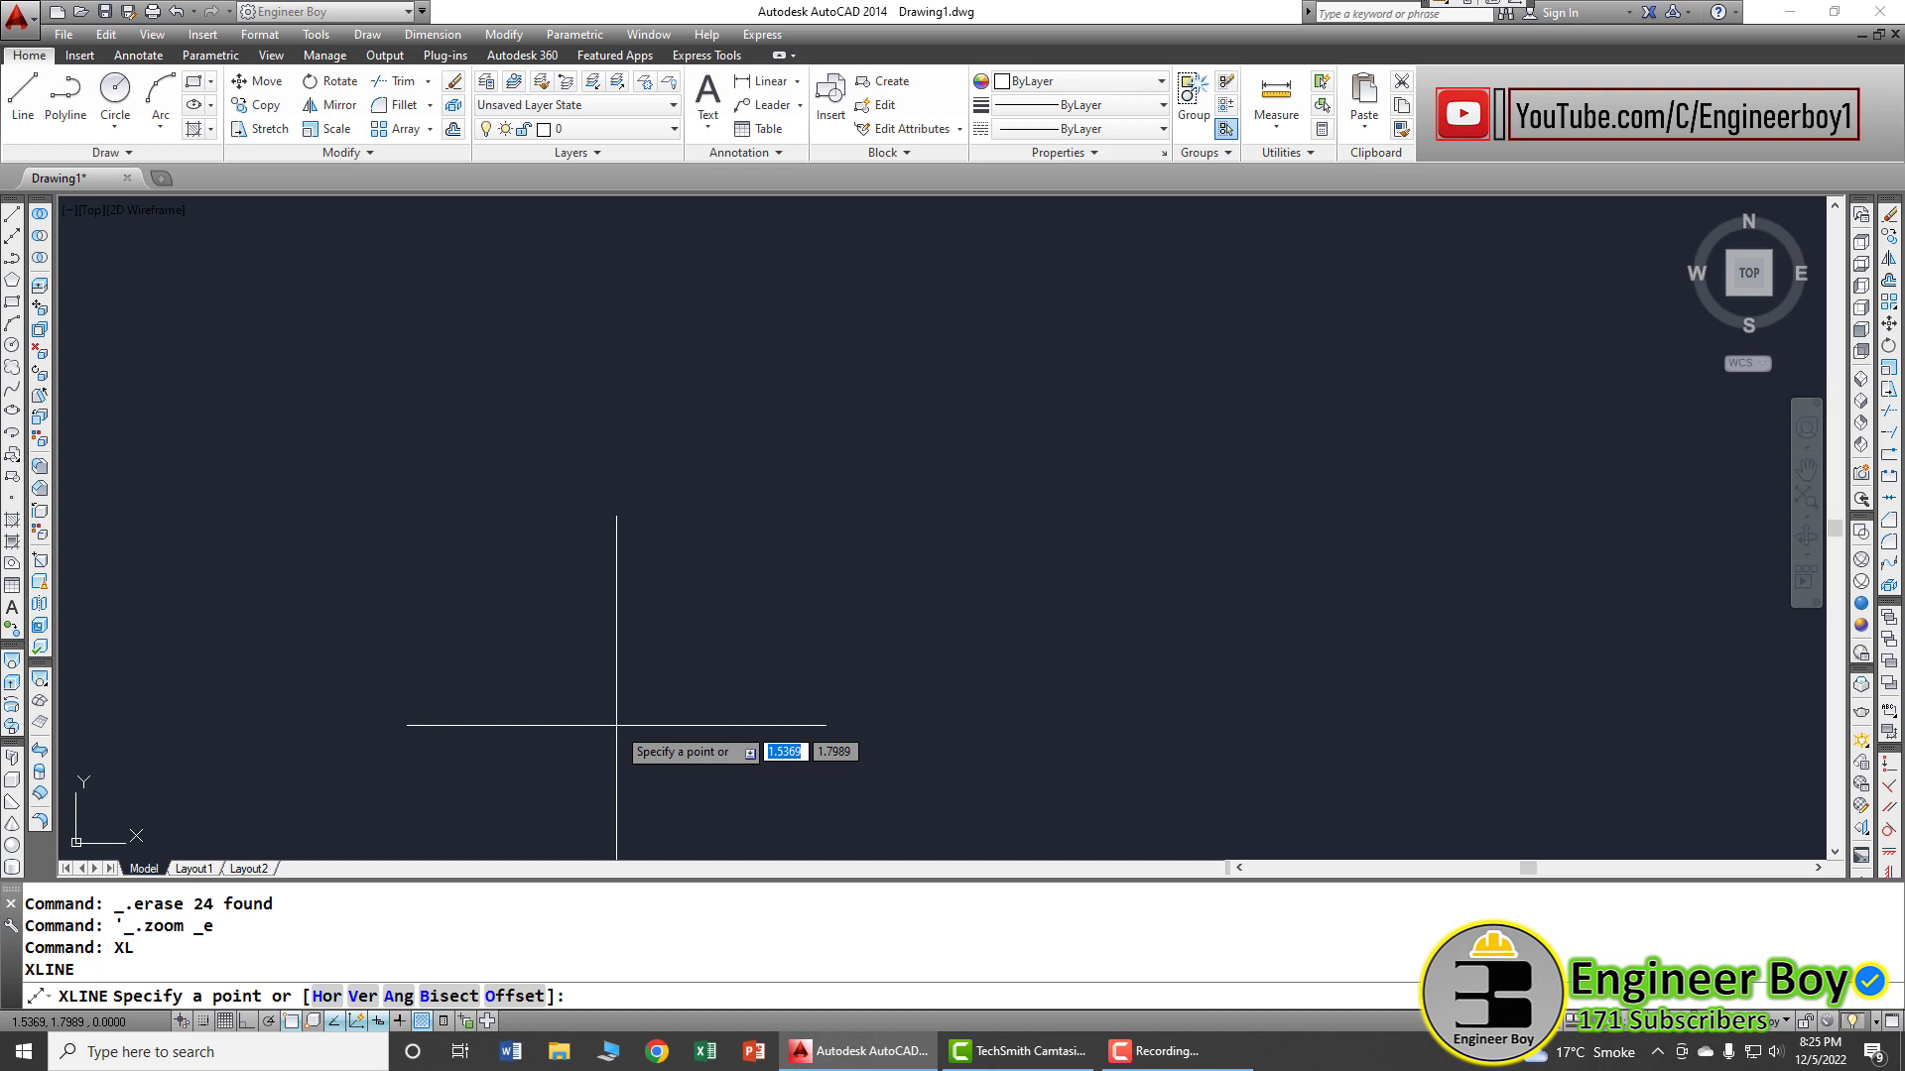
{"action": "type", "text": "h"}
{"action": "key", "text": "Return"}
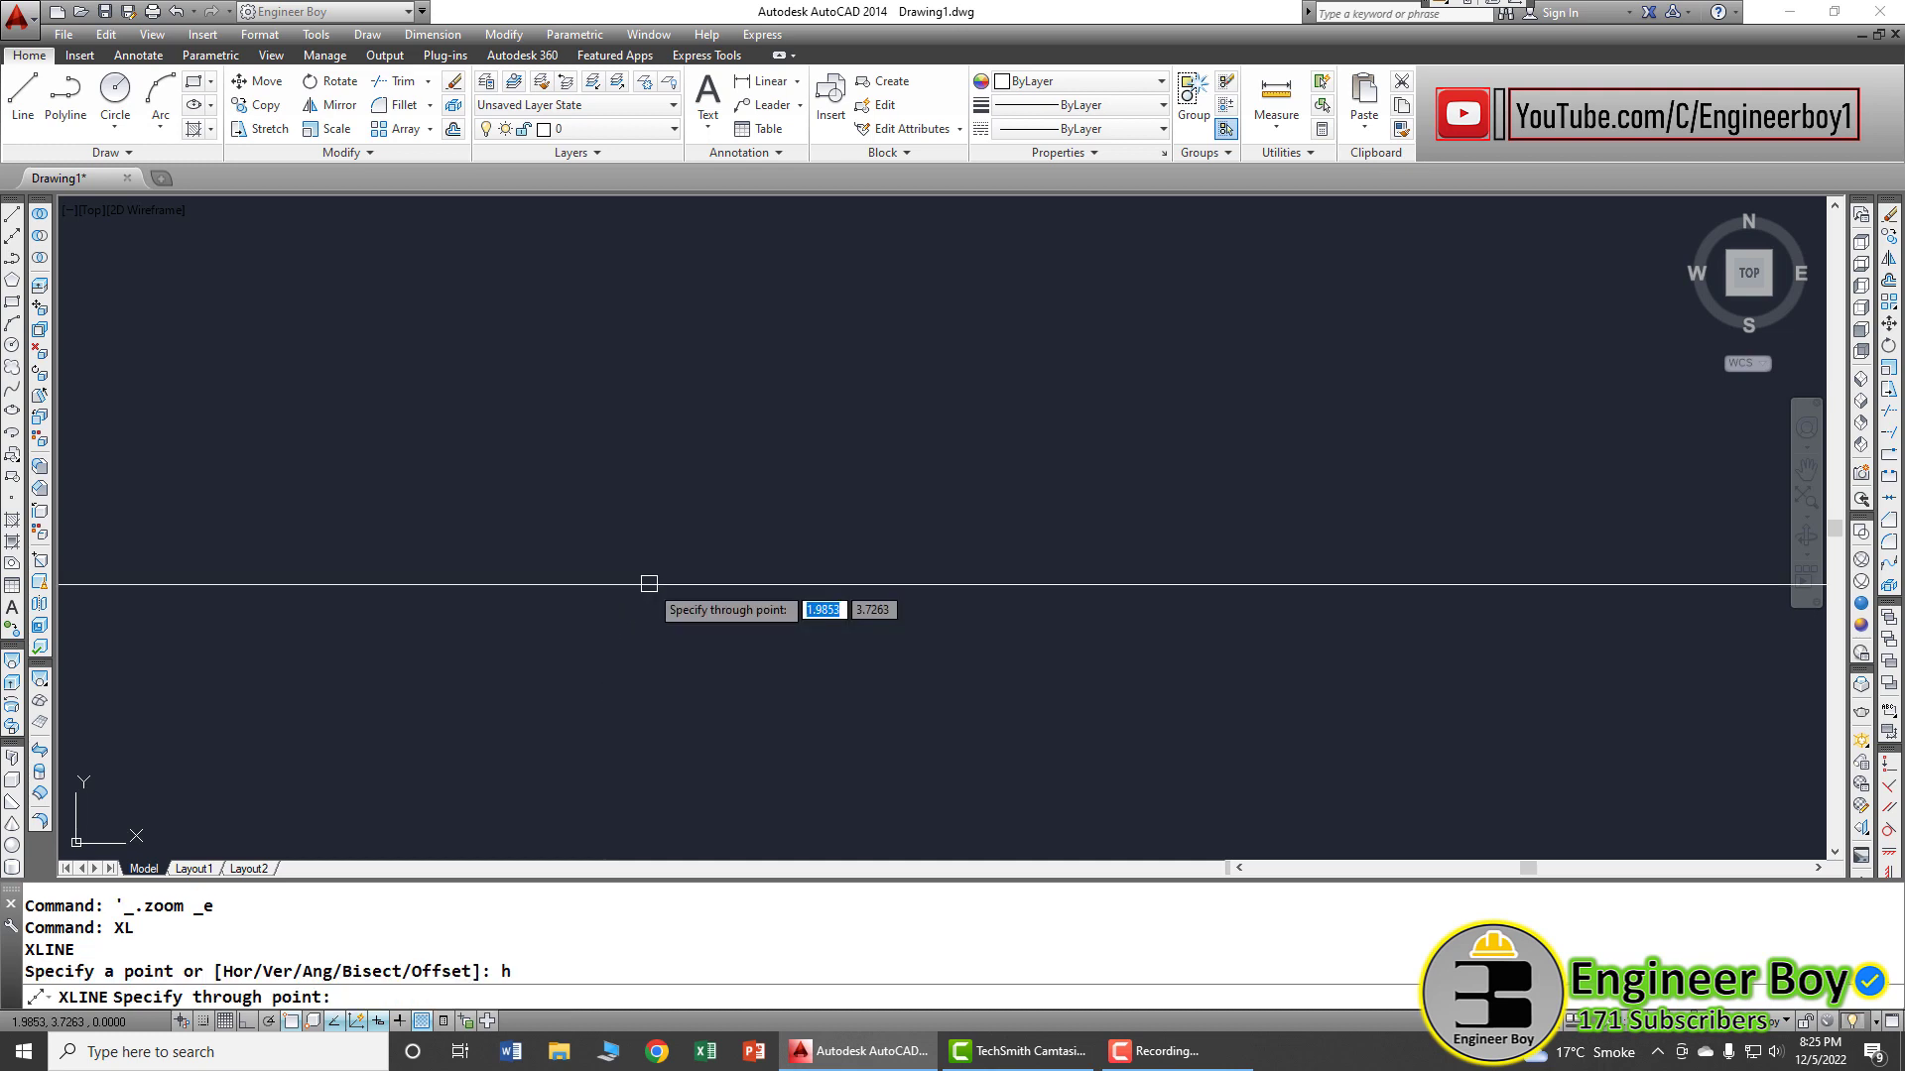
{"action": "left_click", "coordinate": [699, 419]}
{"action": "left_click", "coordinate": [701, 513]}
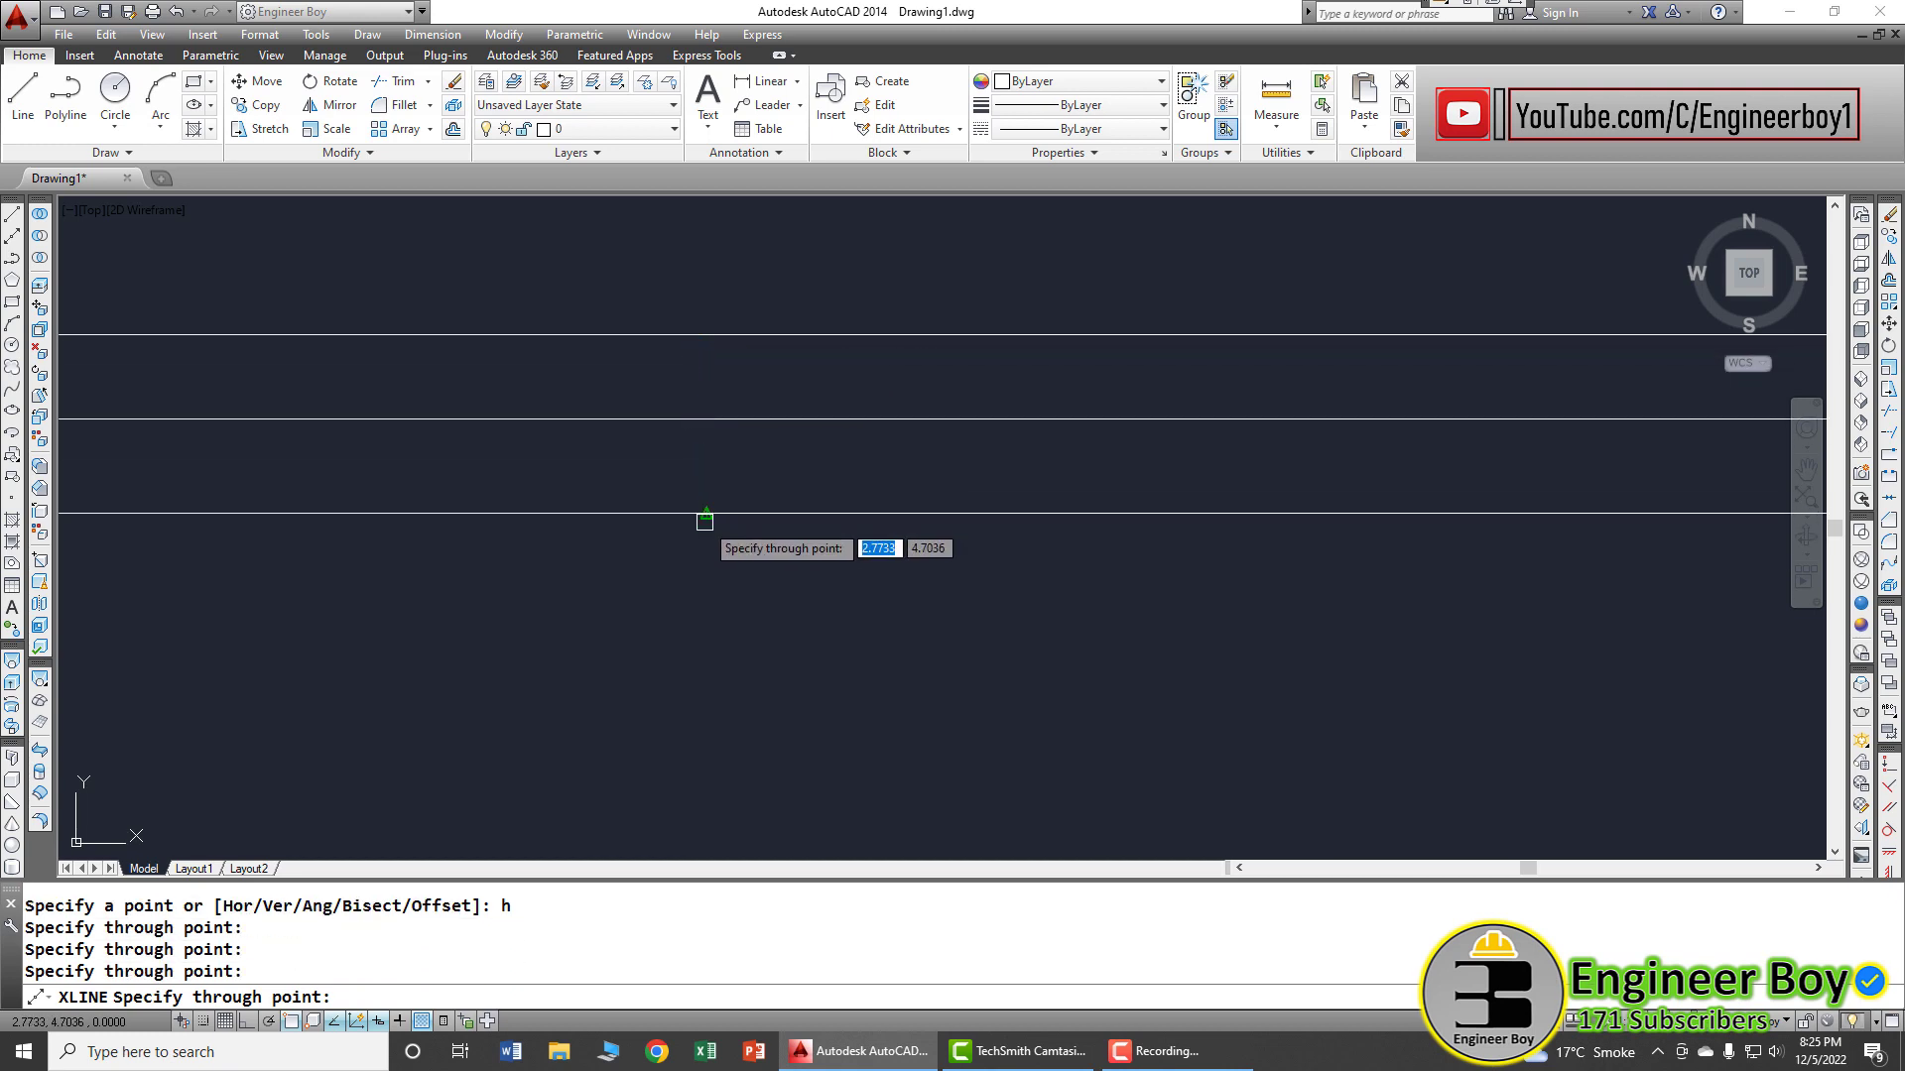
{"action": "left_click", "coordinate": [694, 585]}
{"action": "left_click", "coordinate": [694, 652]}
{"action": "left_click", "coordinate": [692, 721]}
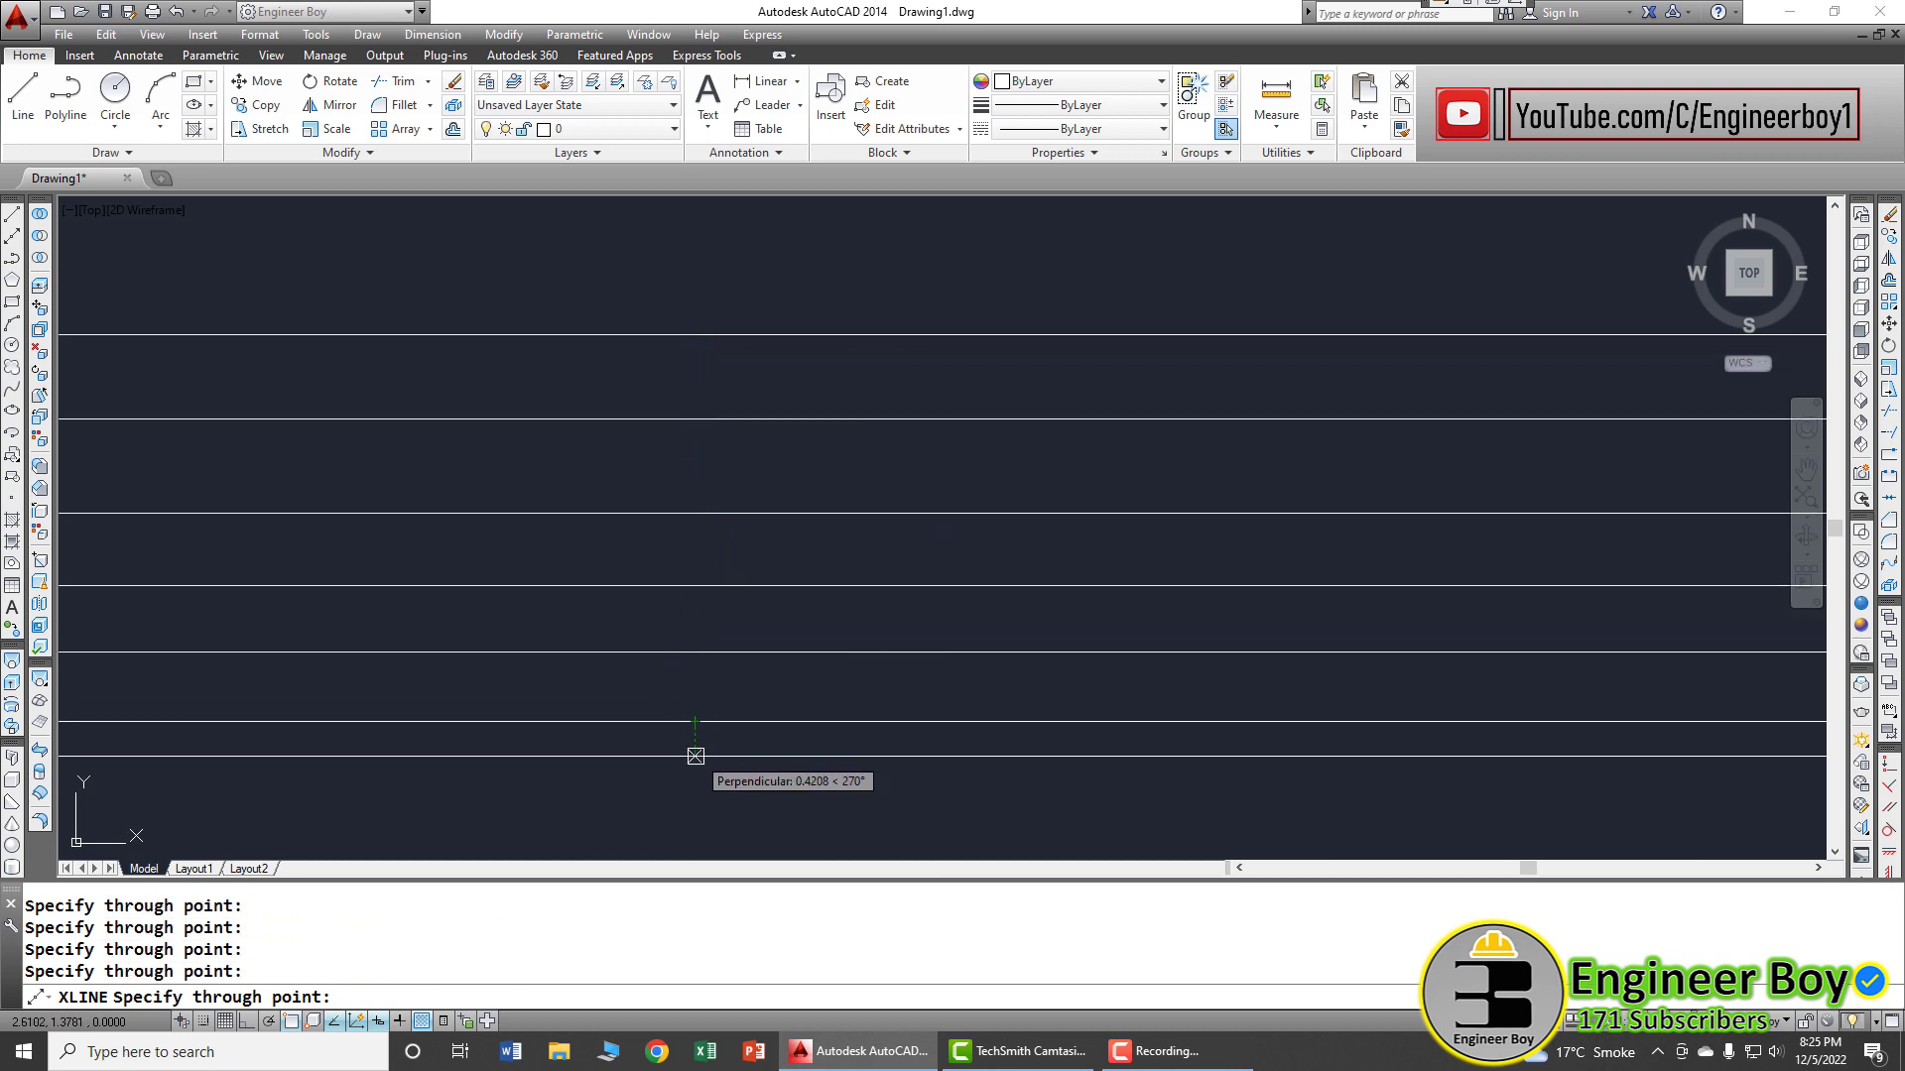
{"action": "left_click", "coordinate": [695, 824]}
- Zoom to extents and window-select all the horizontal construction lines
{"action": "key", "text": "Escape"}
{"action": "key", "text": "Escape"}
{"action": "middle_click", "coordinate": [735, 506]}
{"action": "middle_click", "coordinate": [736, 506]}
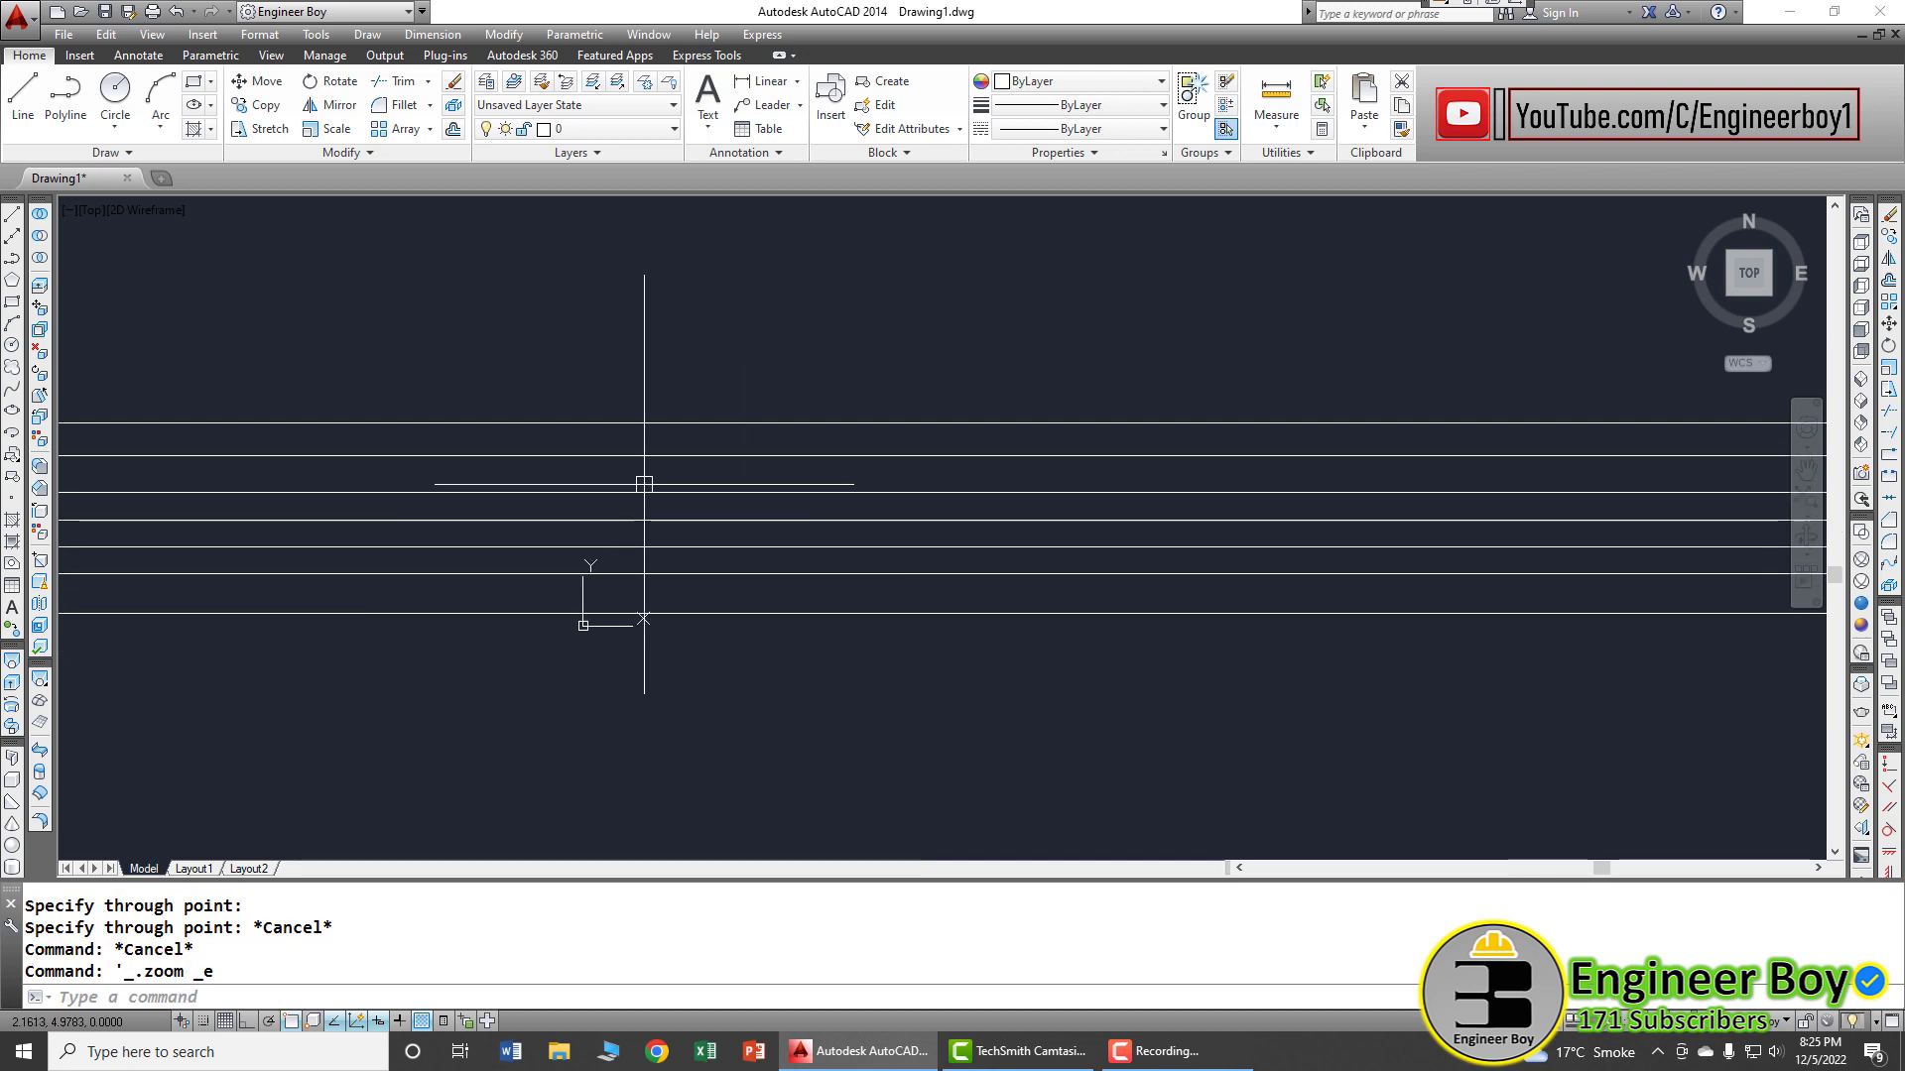
{"action": "left_click", "coordinate": [828, 720]}
{"action": "left_click", "coordinate": [618, 414]}
{"action": "type", "text": "e"}
{"action": "key", "text": "Return"}
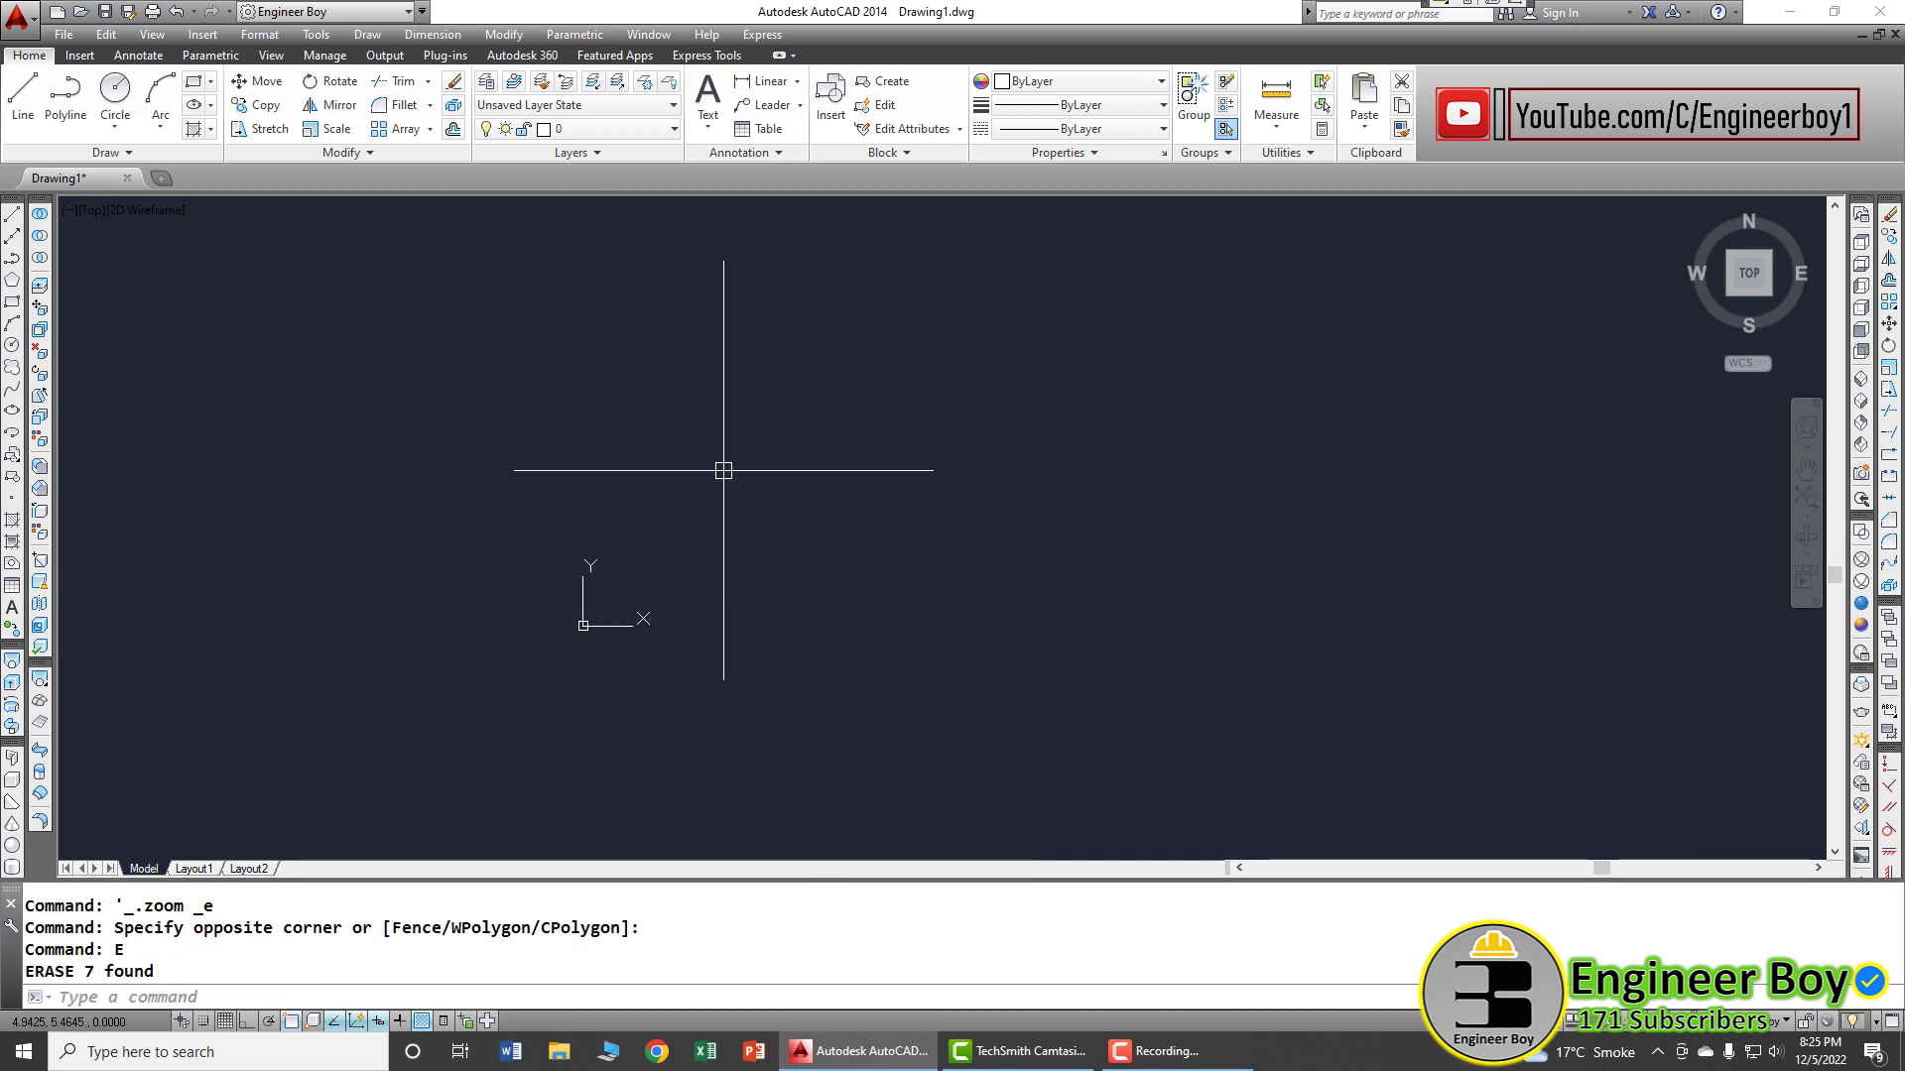
{"action": "key", "text": "Escape"}
{"action": "key", "text": "Escape"}
{"action": "key", "text": "Escape"}
{"action": "type", "text": "xl"}
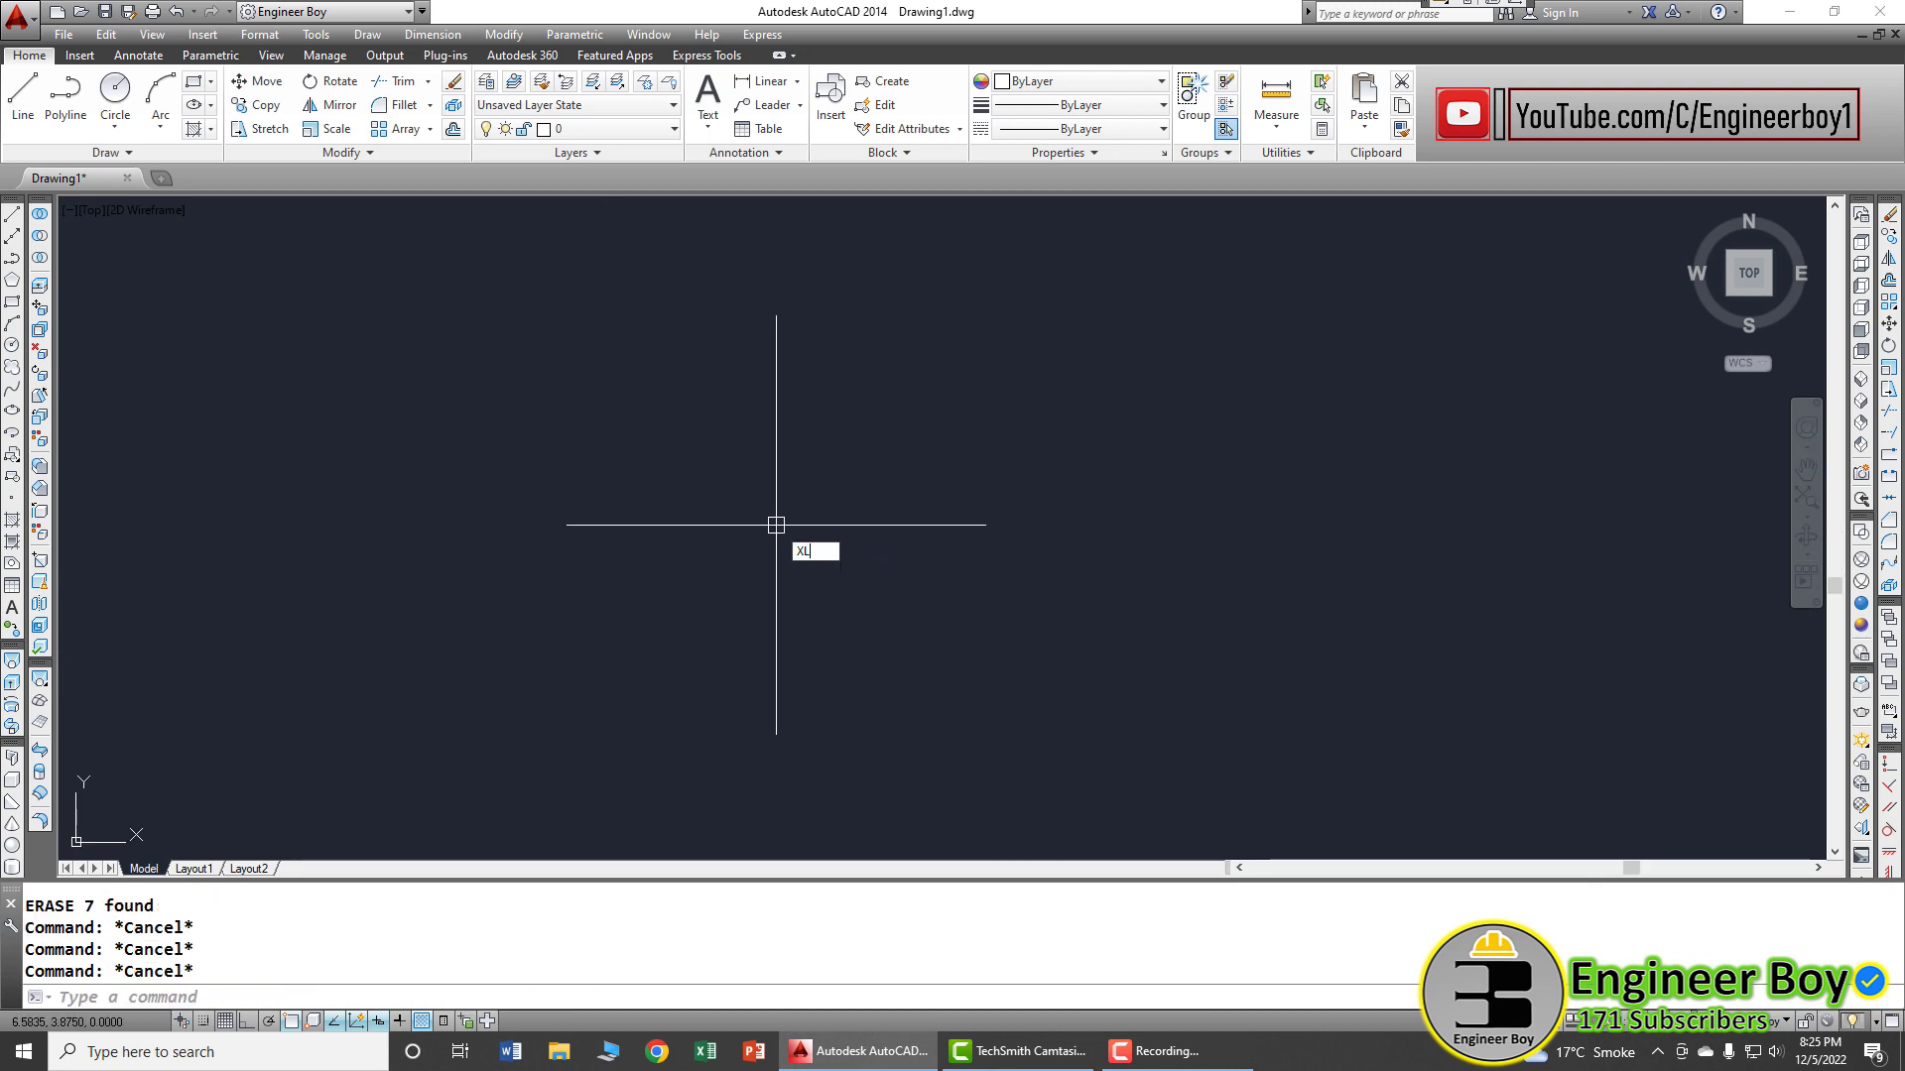
{"action": "key", "text": "Return"}
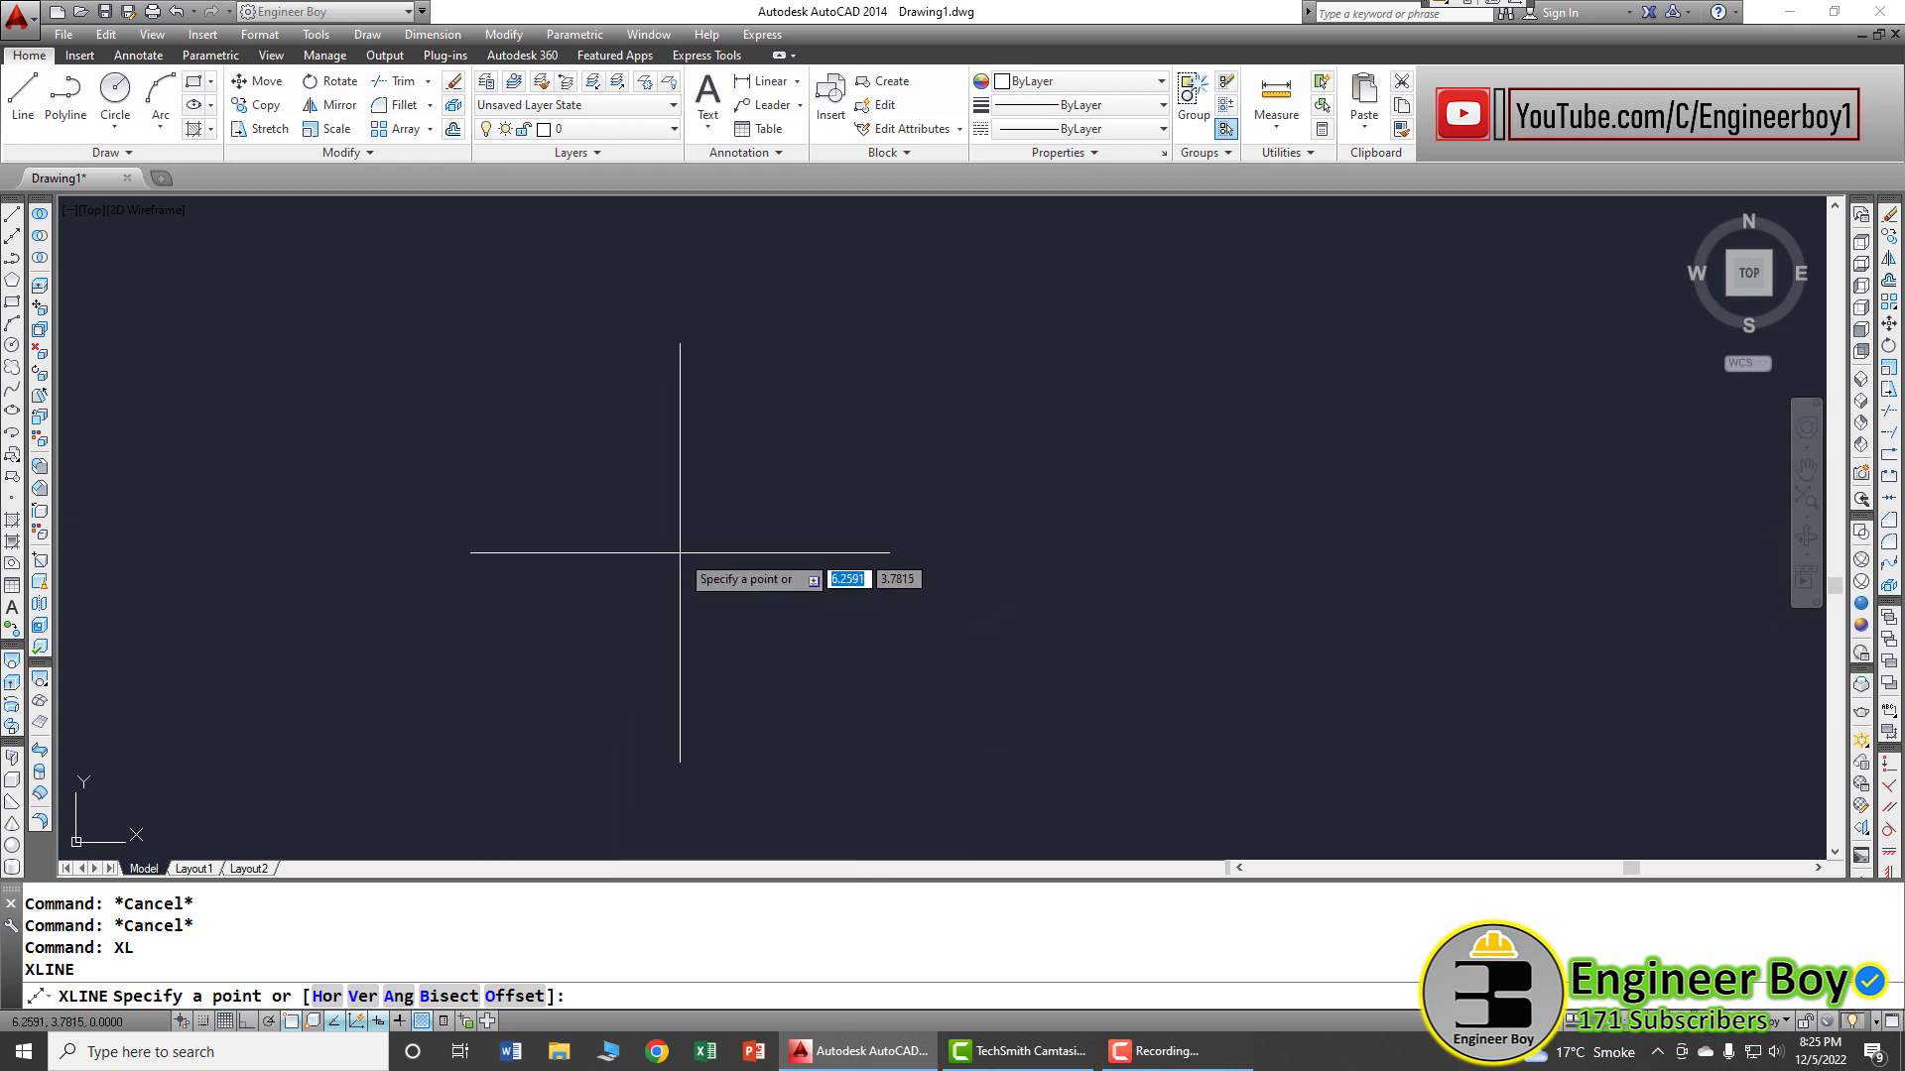
{"action": "type", "text": "v"}
{"action": "key", "text": "Return"}
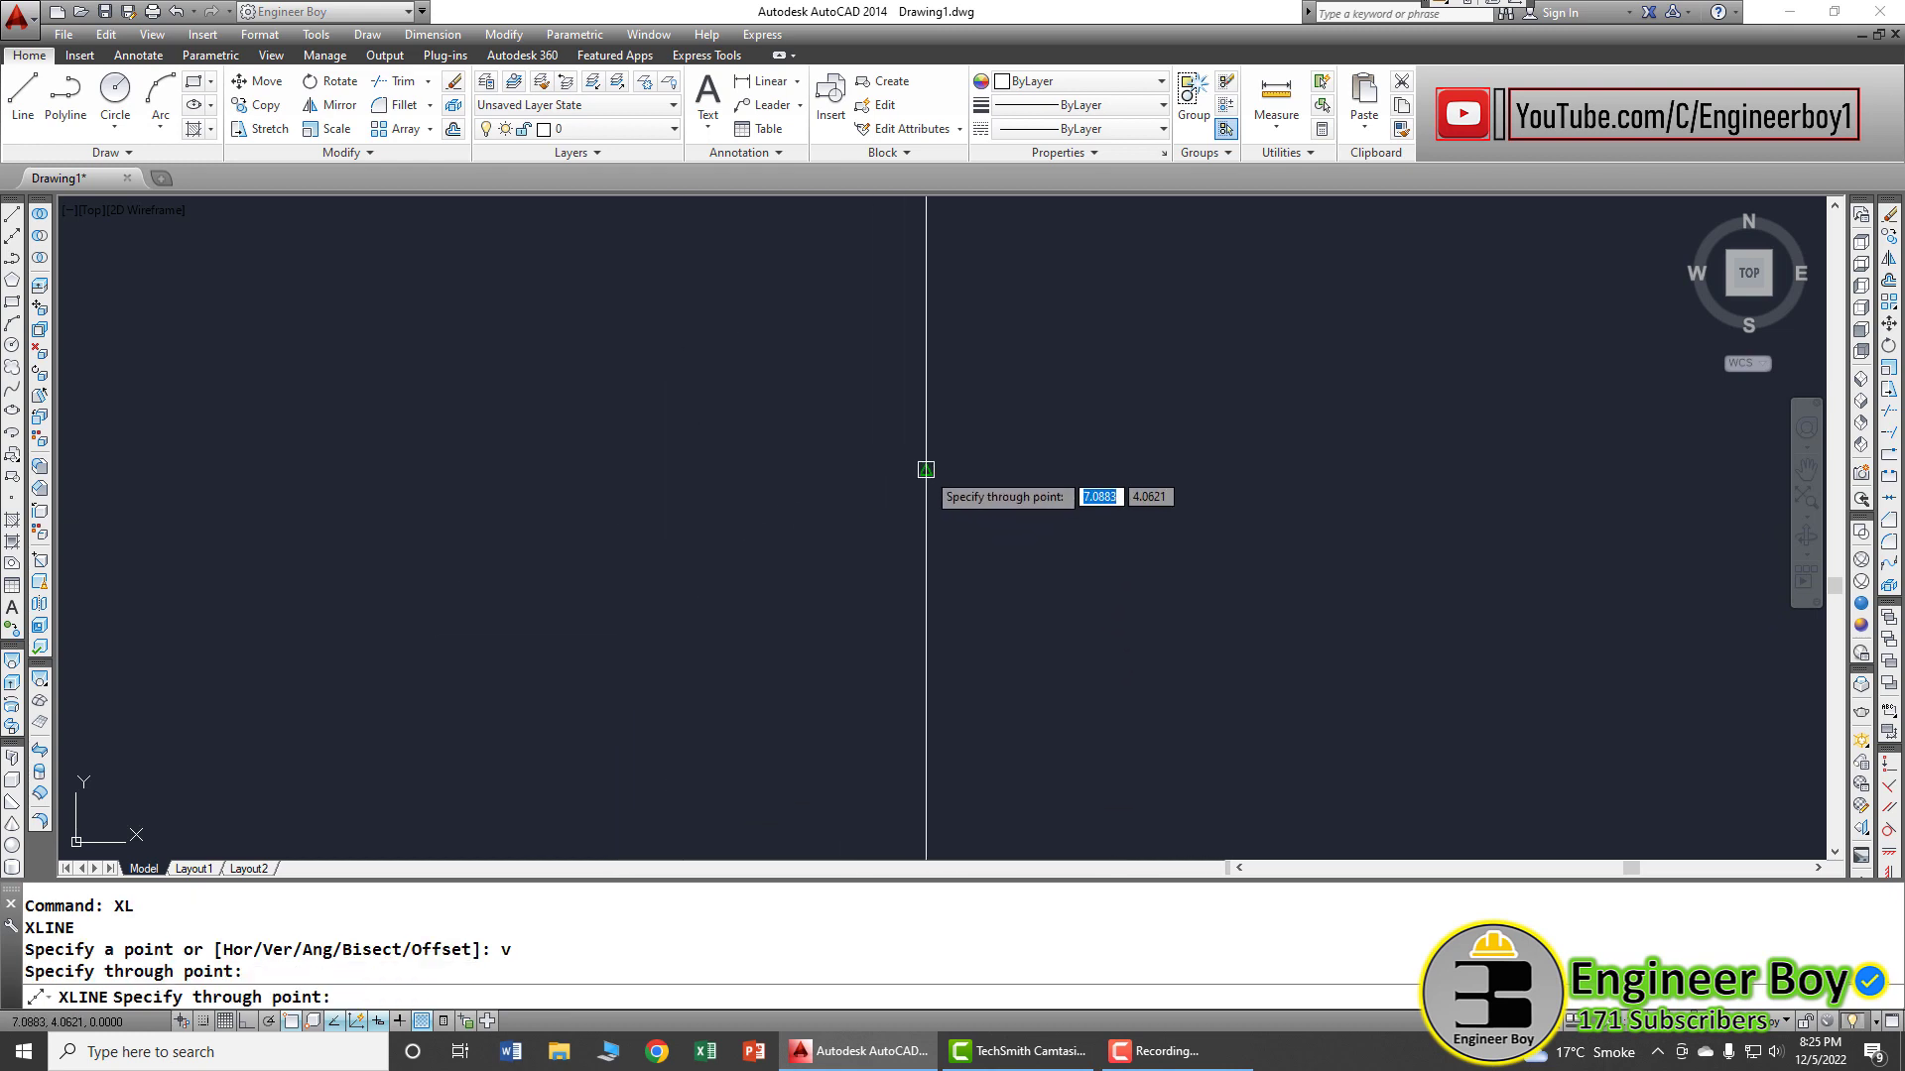
{"action": "left_click", "coordinate": [926, 469]}
{"action": "left_click", "coordinate": [843, 488]}
{"action": "left_click", "coordinate": [727, 511]}
{"action": "left_click", "coordinate": [628, 521]}
{"action": "left_click", "coordinate": [524, 536]}
{"action": "left_click", "coordinate": [395, 546]}
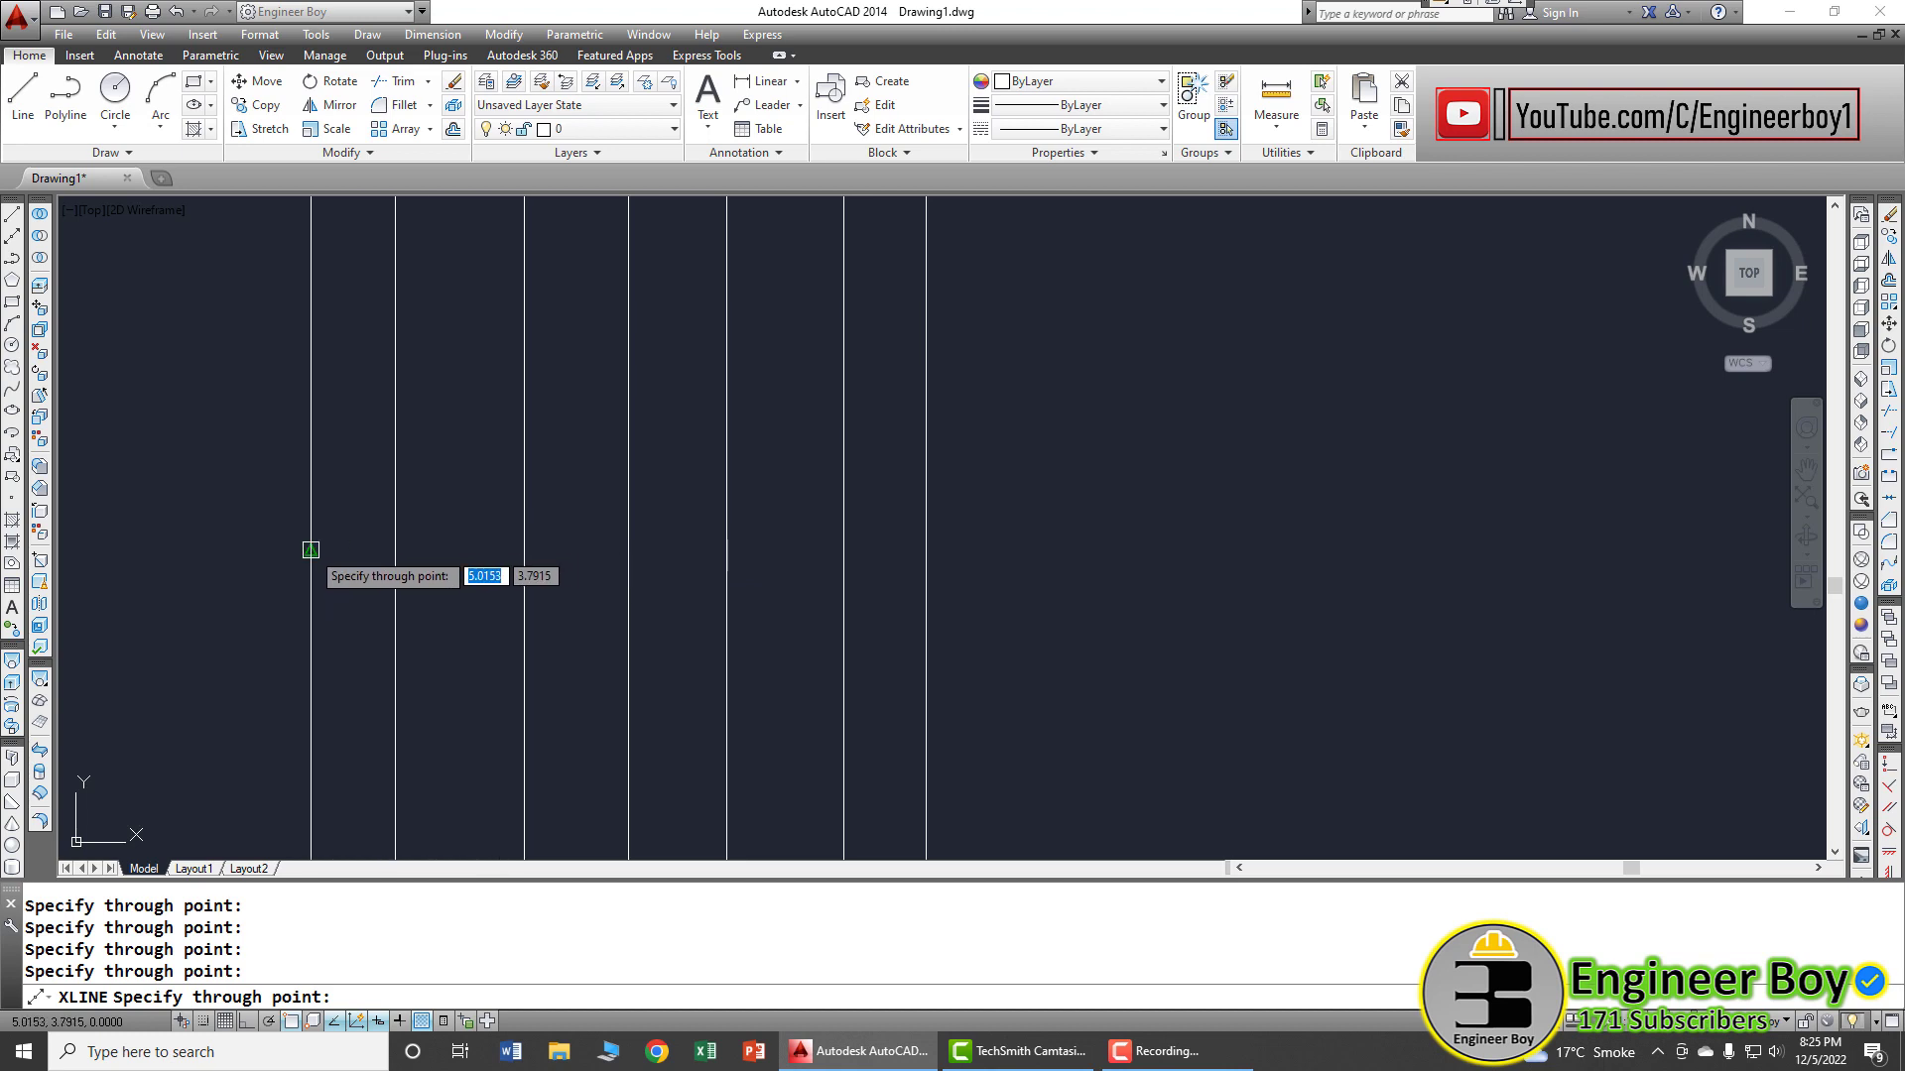
{"action": "left_click", "coordinate": [310, 550]}
{"action": "left_click", "coordinate": [234, 561]}
{"action": "key", "text": "Escape"}
{"action": "left_click", "coordinate": [1055, 541]}
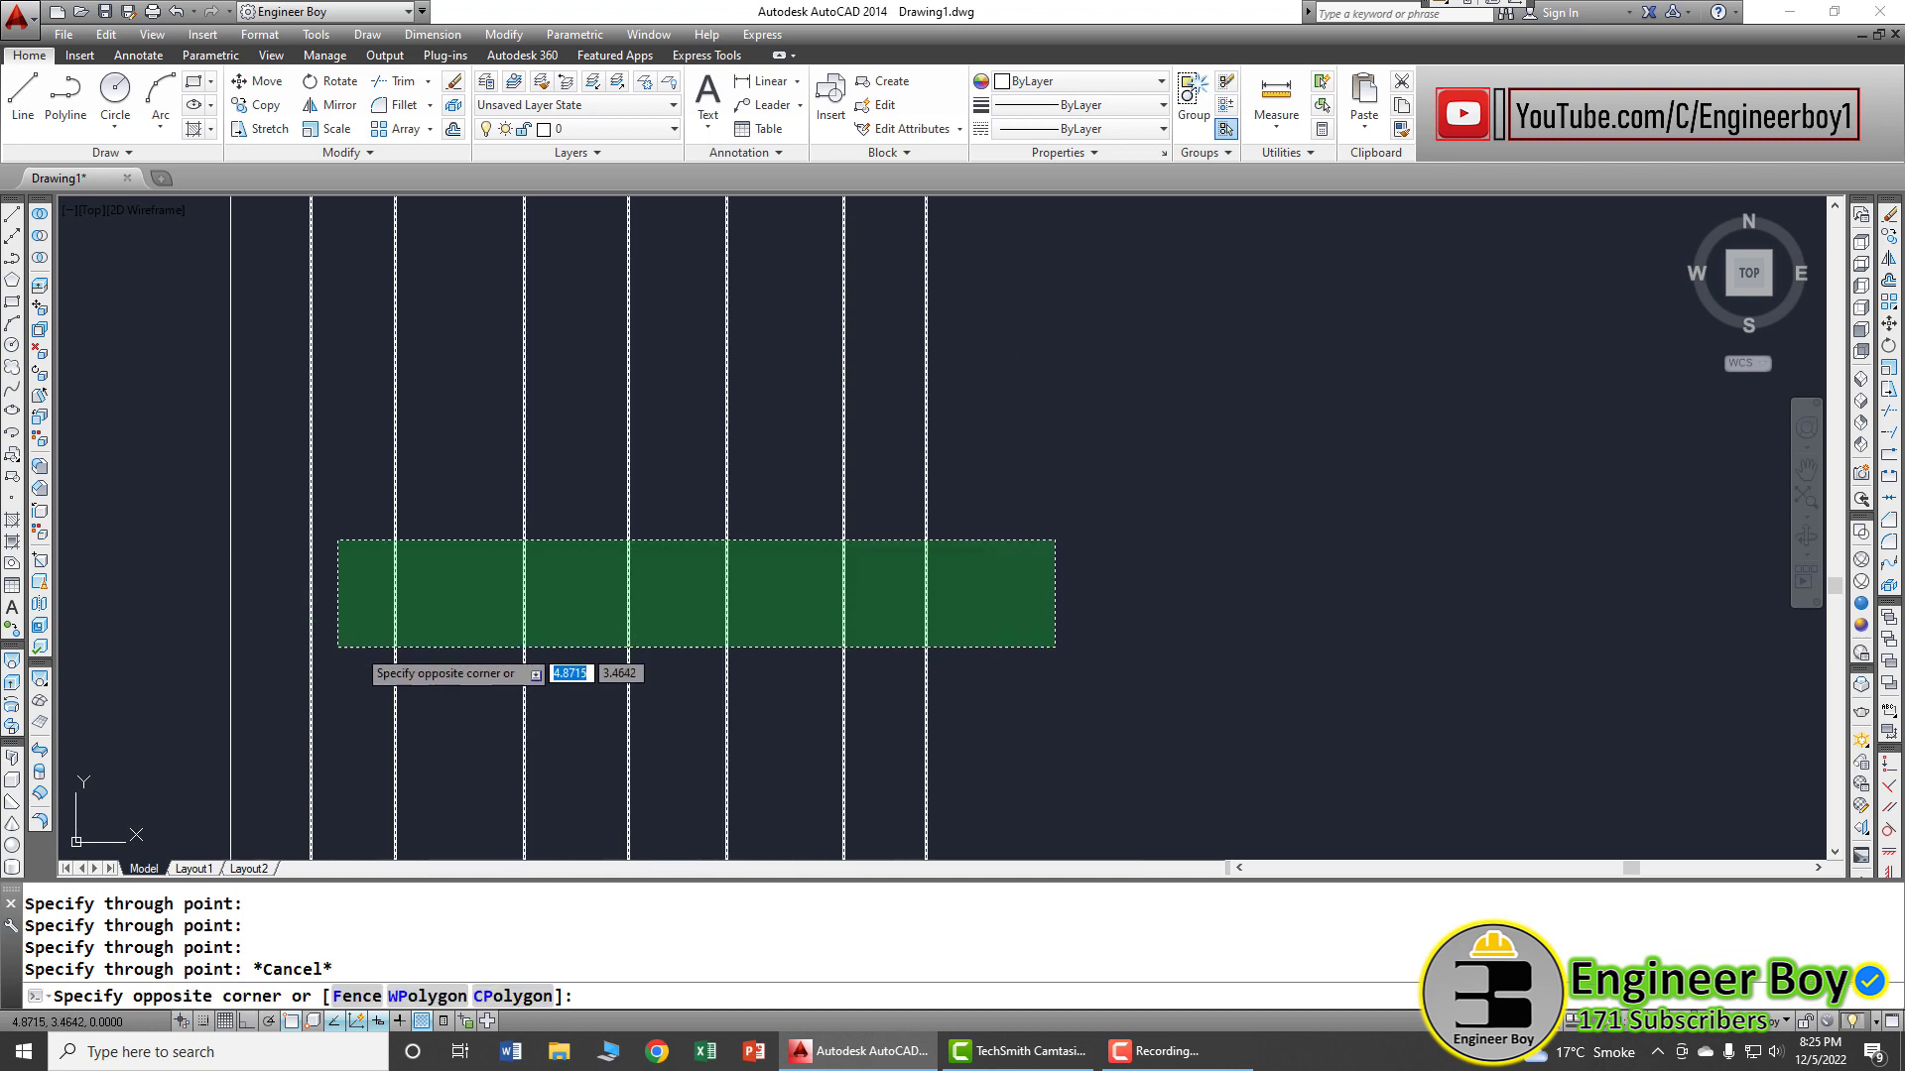
{"action": "key", "text": "Escape"}
{"action": "scroll", "coordinate": [651, 569], "scroll_direction": "down", "scroll_amount": 10}
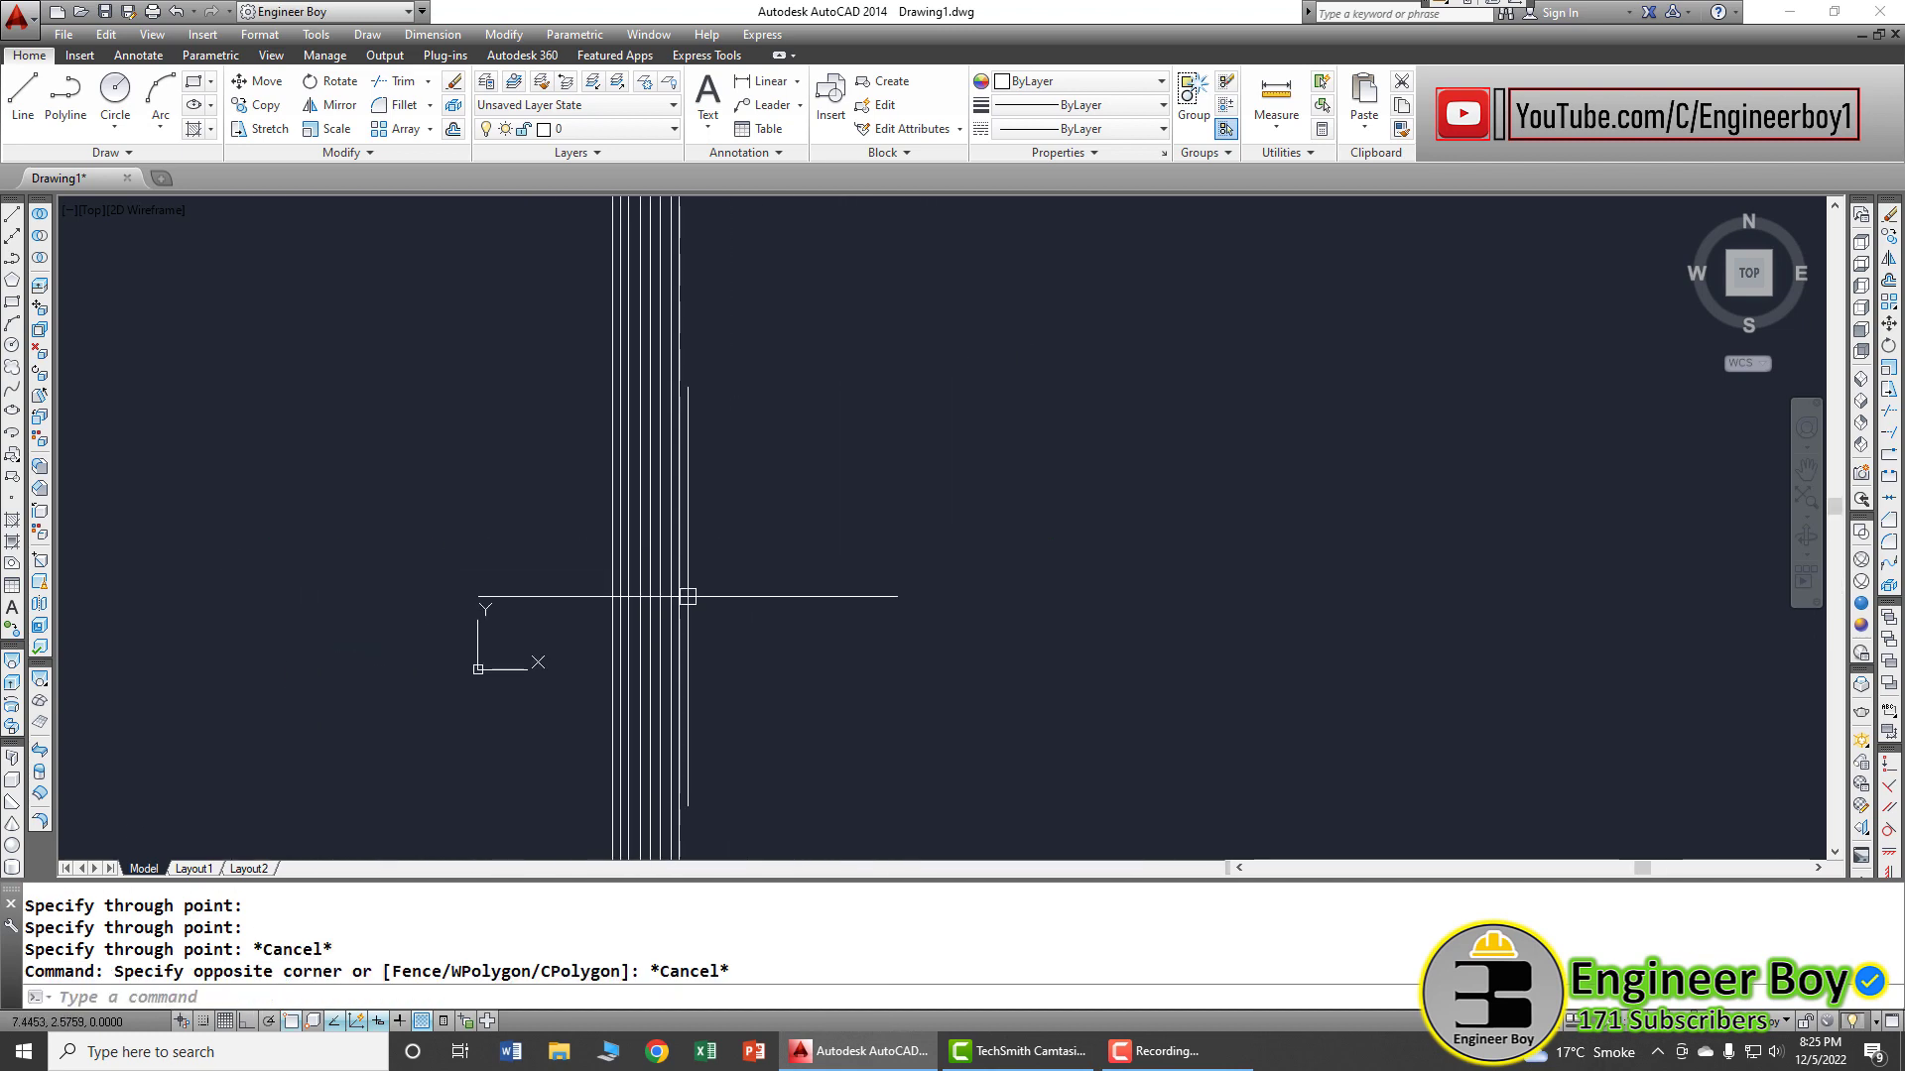
{"action": "scroll", "coordinate": [688, 596], "scroll_direction": "up", "scroll_amount": 8}
{"action": "middle_click_drag", "start_coordinate": [586, 587], "coordinate": [991, 565]}
{"action": "scroll", "coordinate": [1125, 548], "scroll_direction": "up", "scroll_amount": 3}
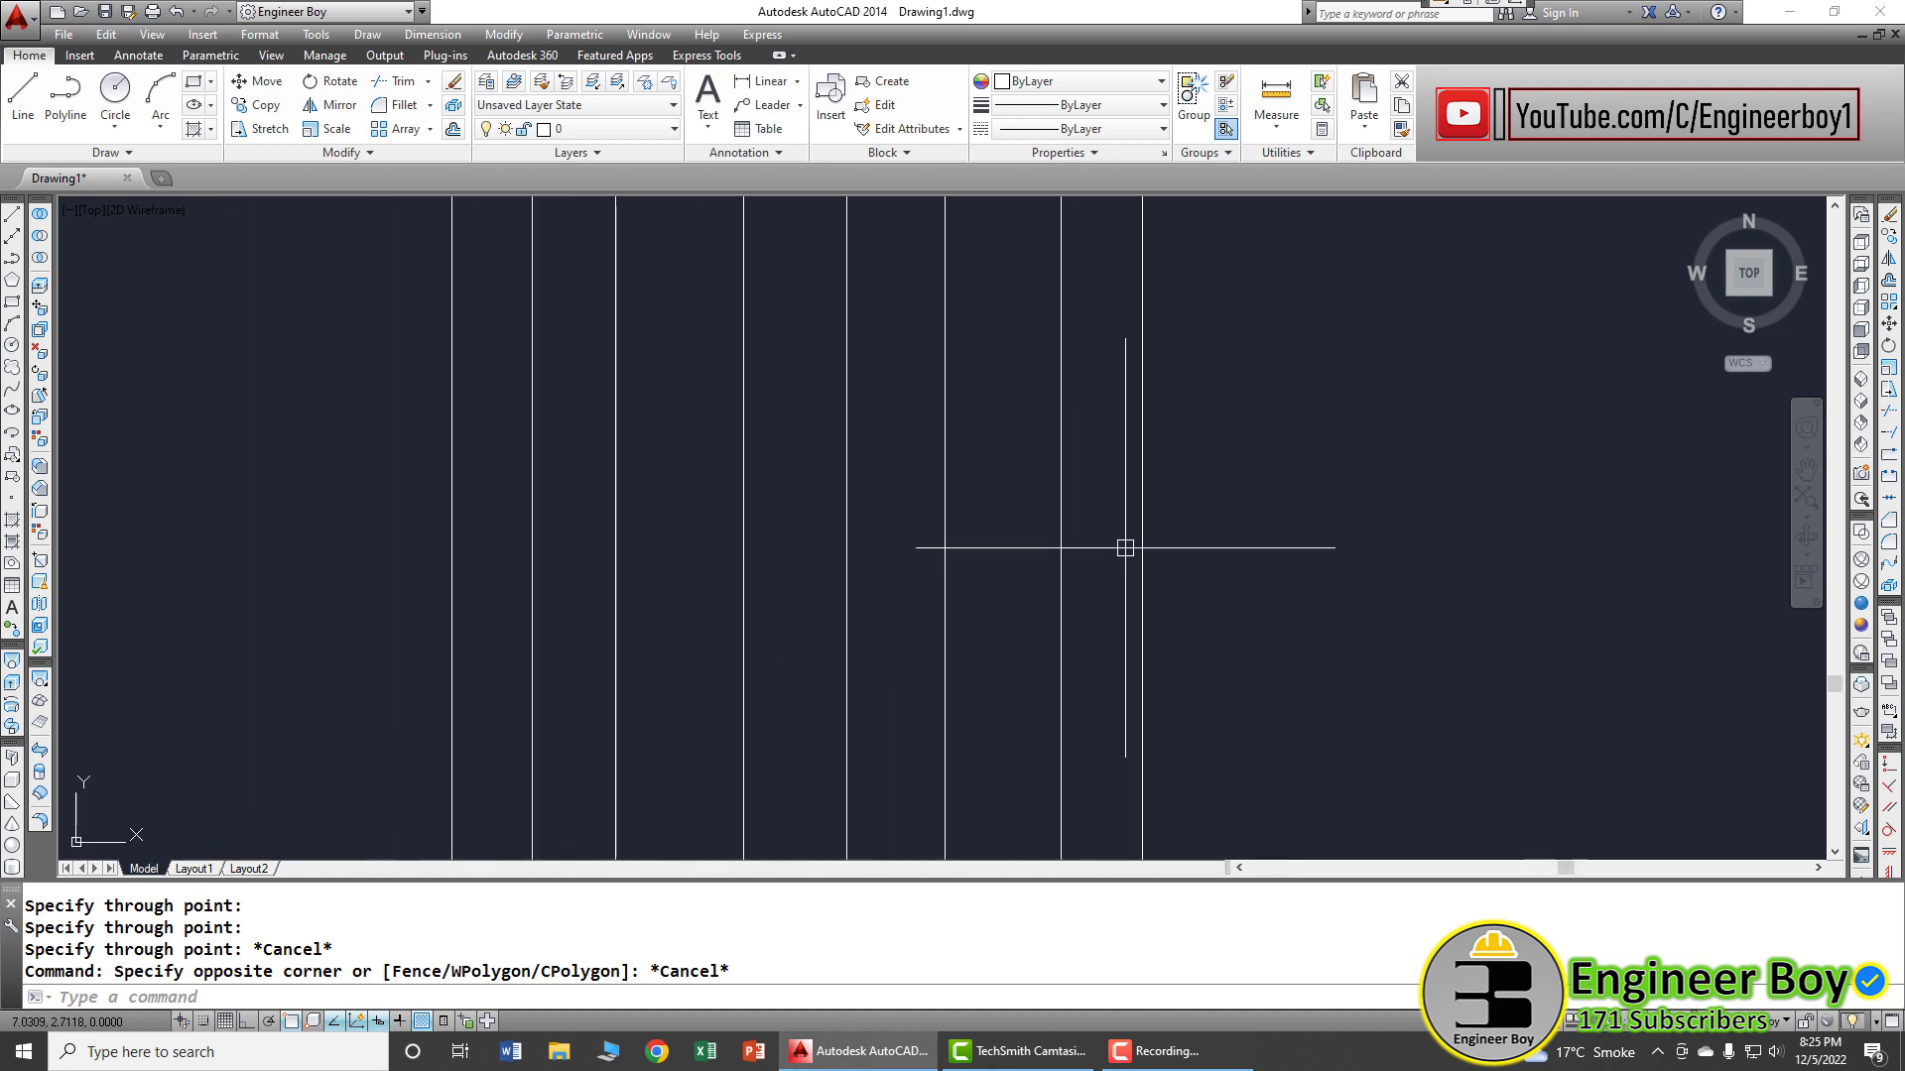
{"action": "left_click", "coordinate": [744, 538]}
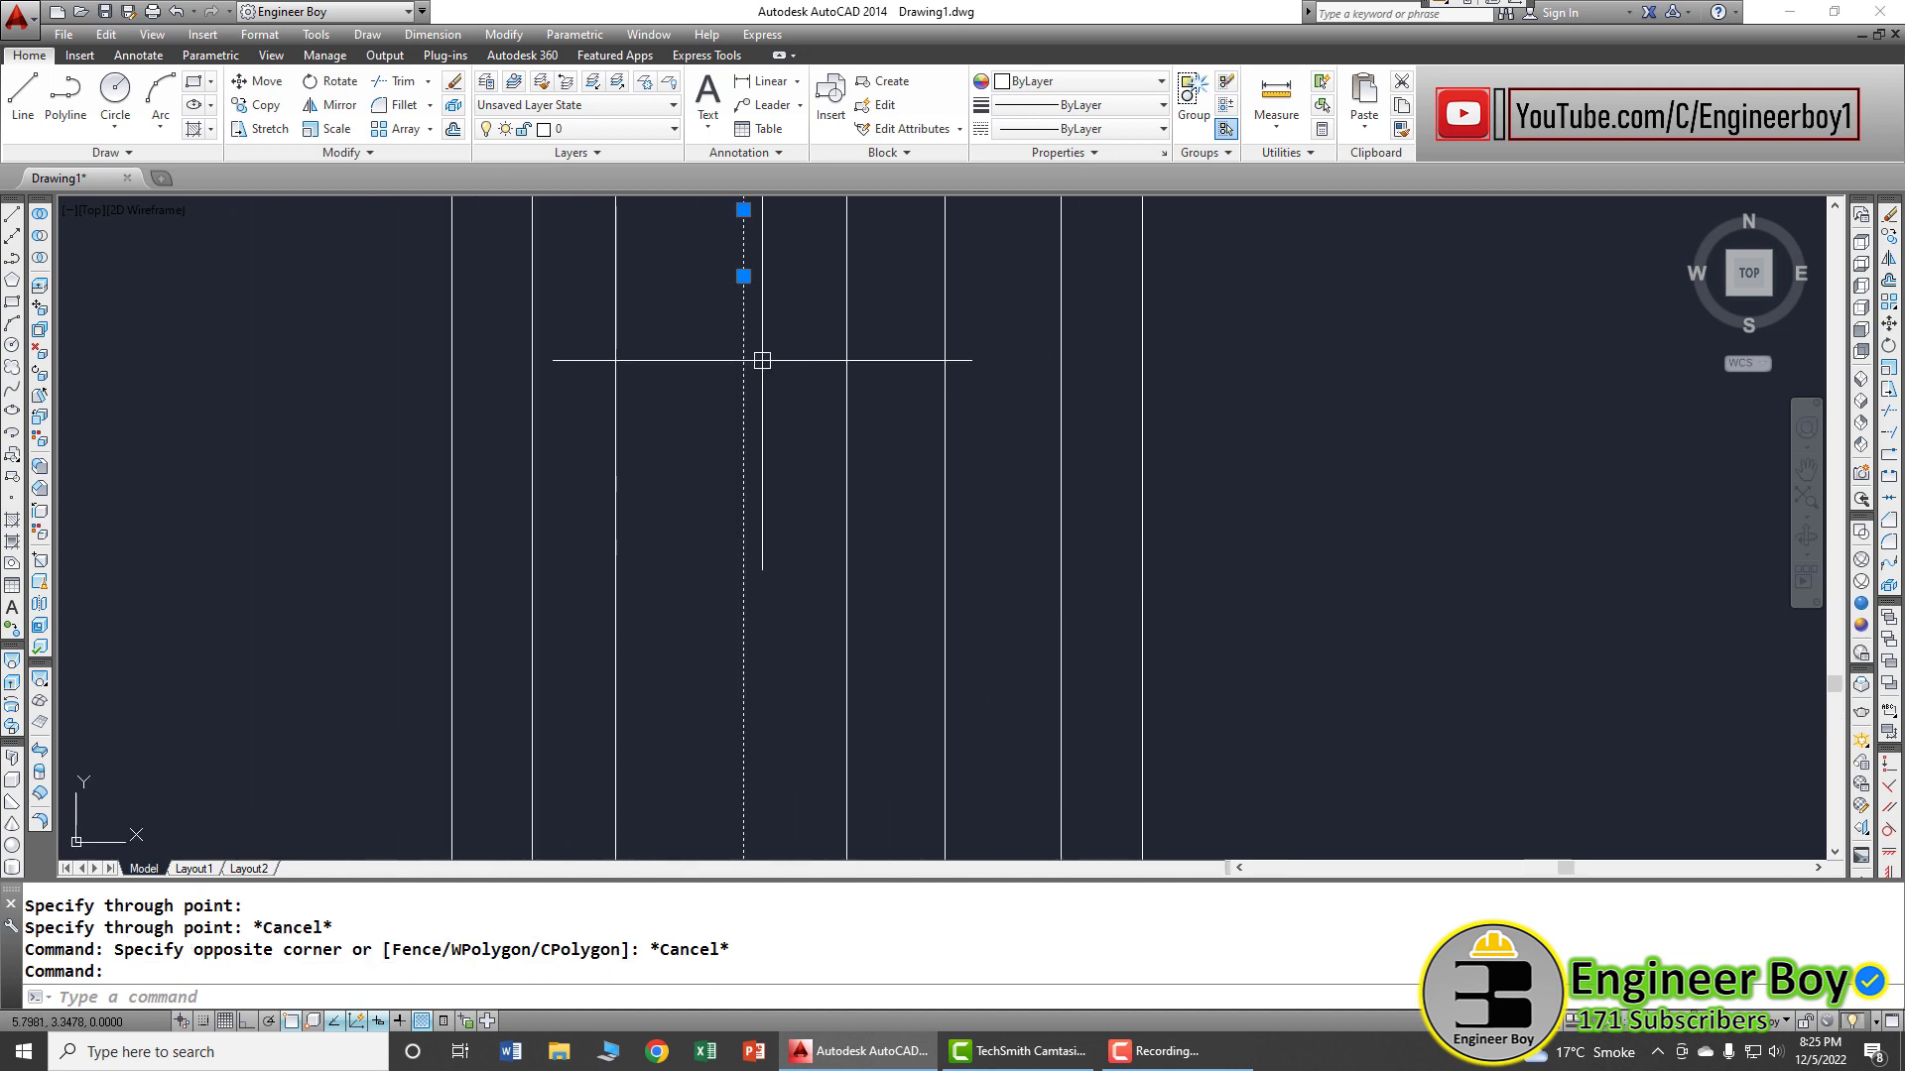
{"action": "middle_click_drag", "start_coordinate": [762, 360], "coordinate": [757, 609]}
{"action": "key", "text": "Escape"}
{"action": "scroll", "coordinate": [739, 511], "scroll_direction": "down", "scroll_amount": 6}
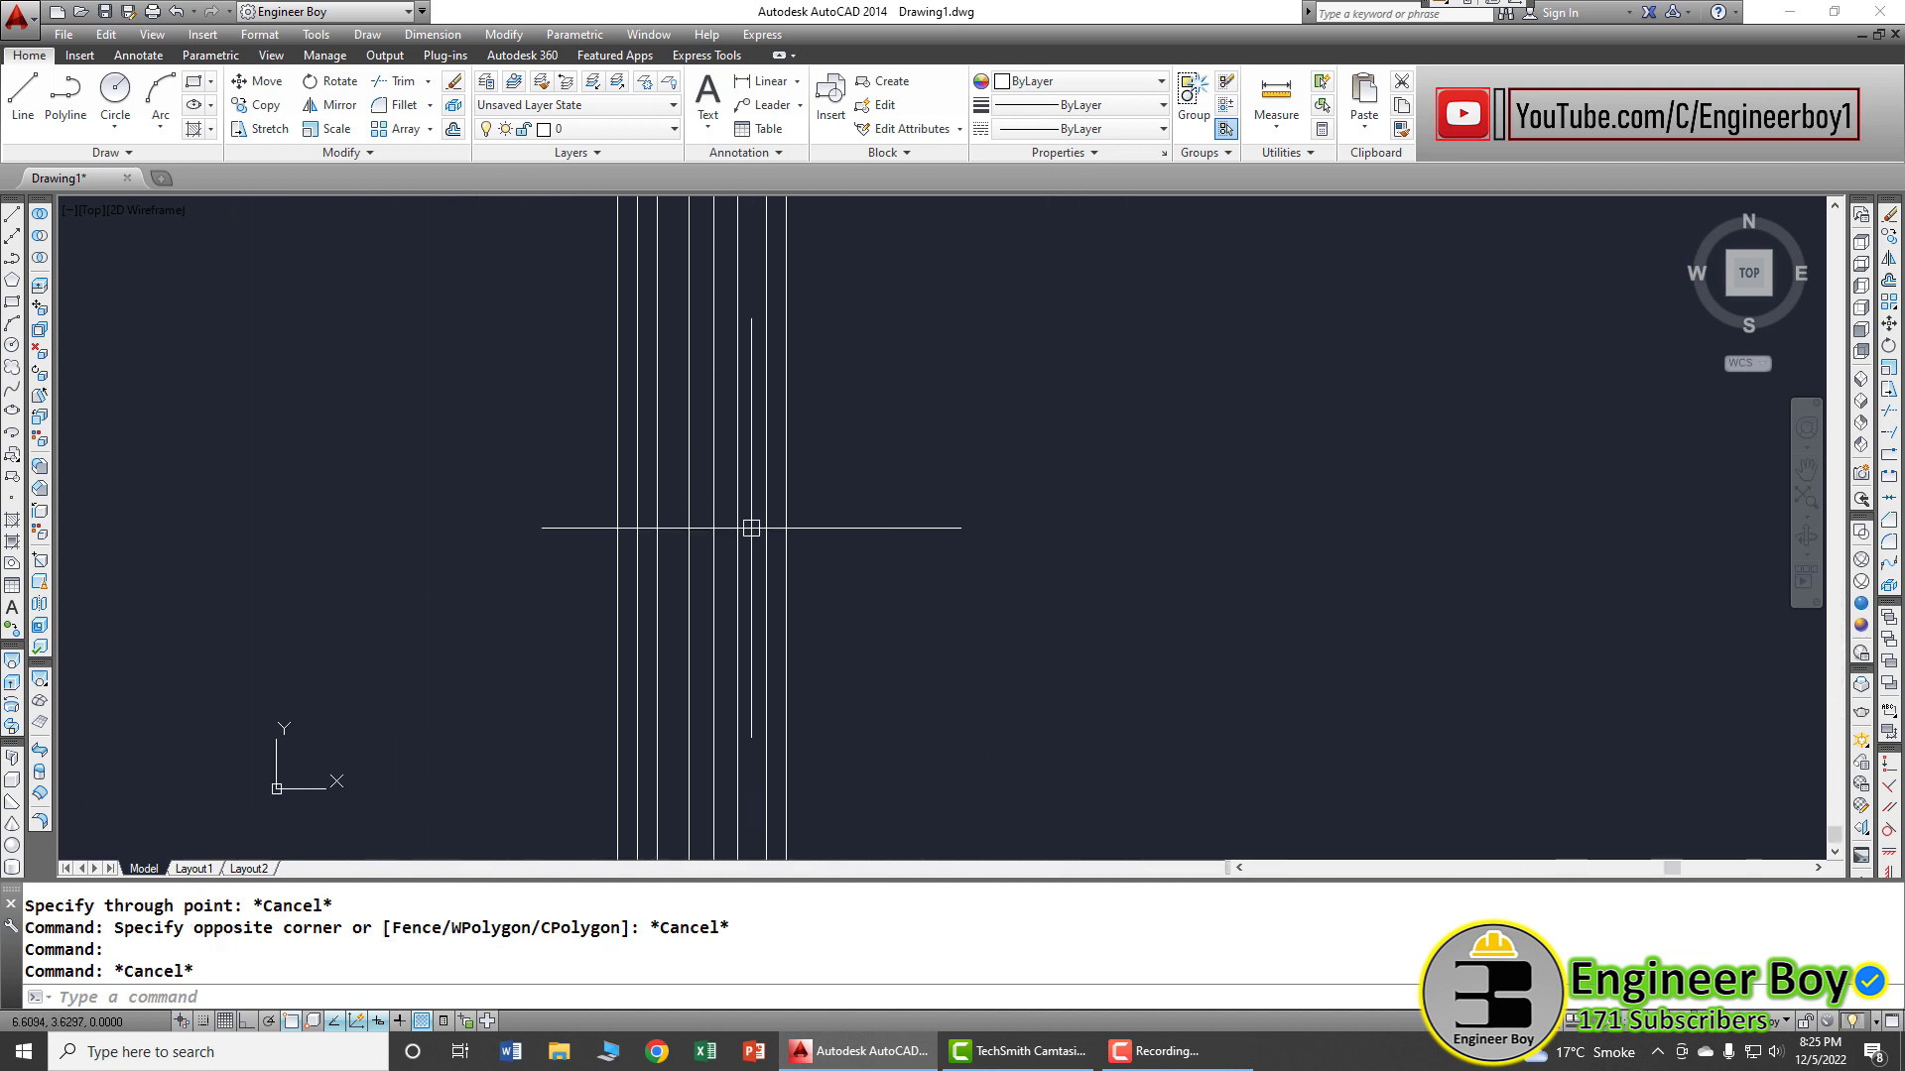
{"action": "left_click", "coordinate": [1086, 511]}
{"action": "left_click", "coordinate": [535, 625]}
{"action": "type", "text": "e"}
{"action": "key", "text": "Return"}
- Place three parallel 30° construction lines using XLINE's Ang option
{"action": "key", "text": "Escape"}
{"action": "key", "text": "Escape"}
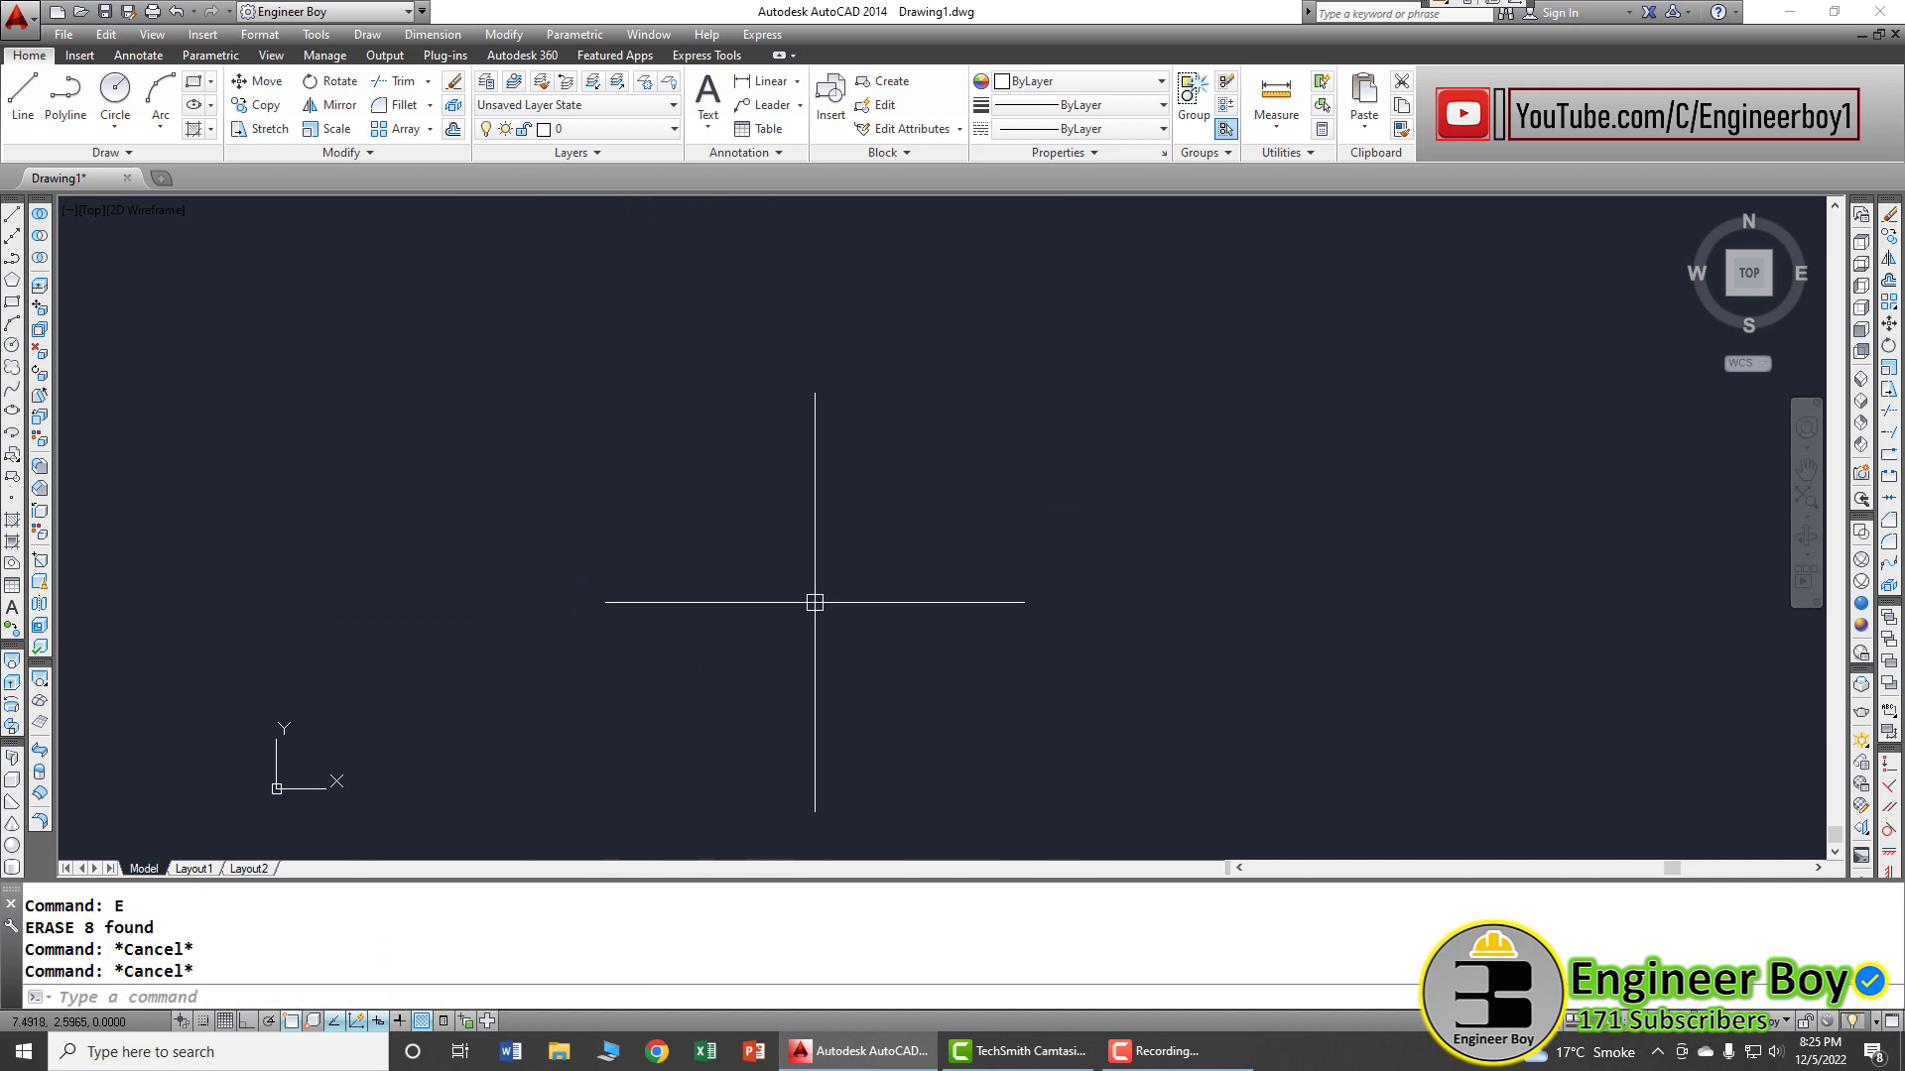
{"action": "key", "text": "Escape"}
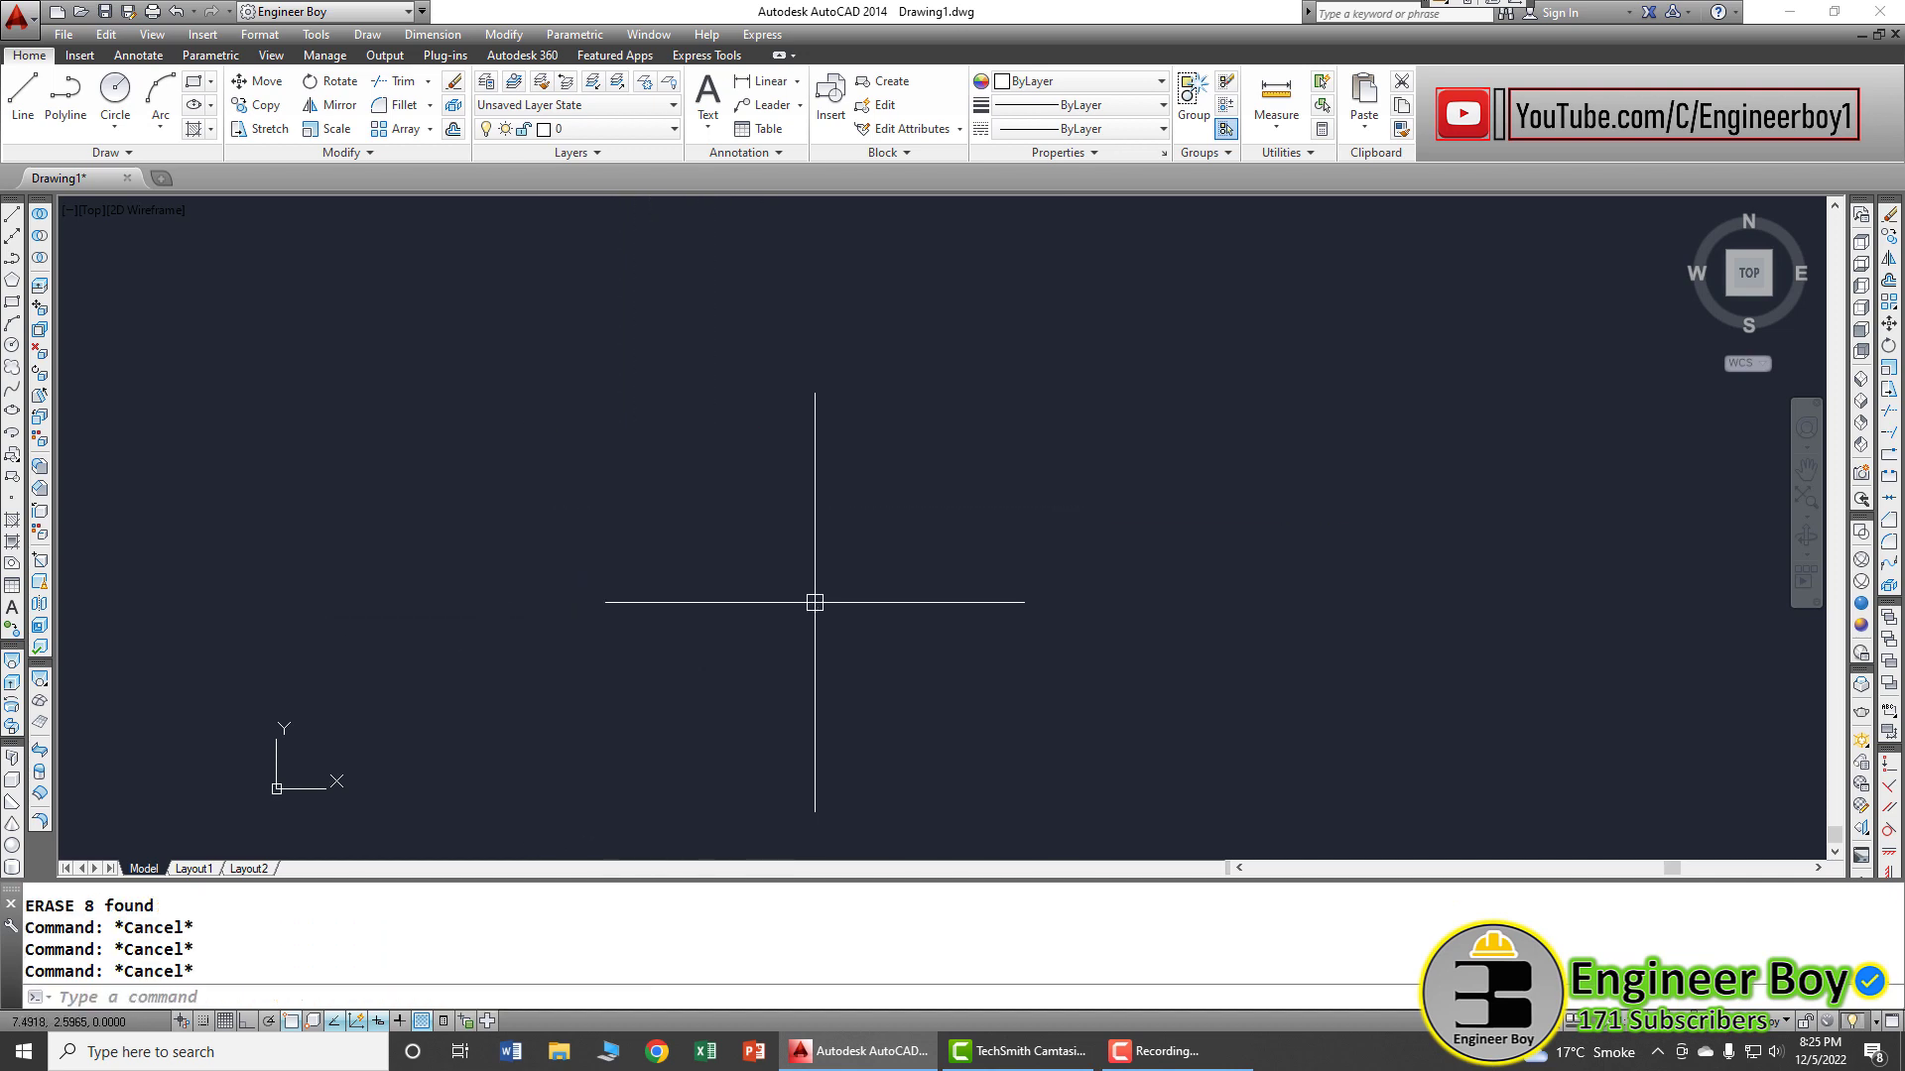
{"action": "type", "text": "xl"}
{"action": "key", "text": "Return"}
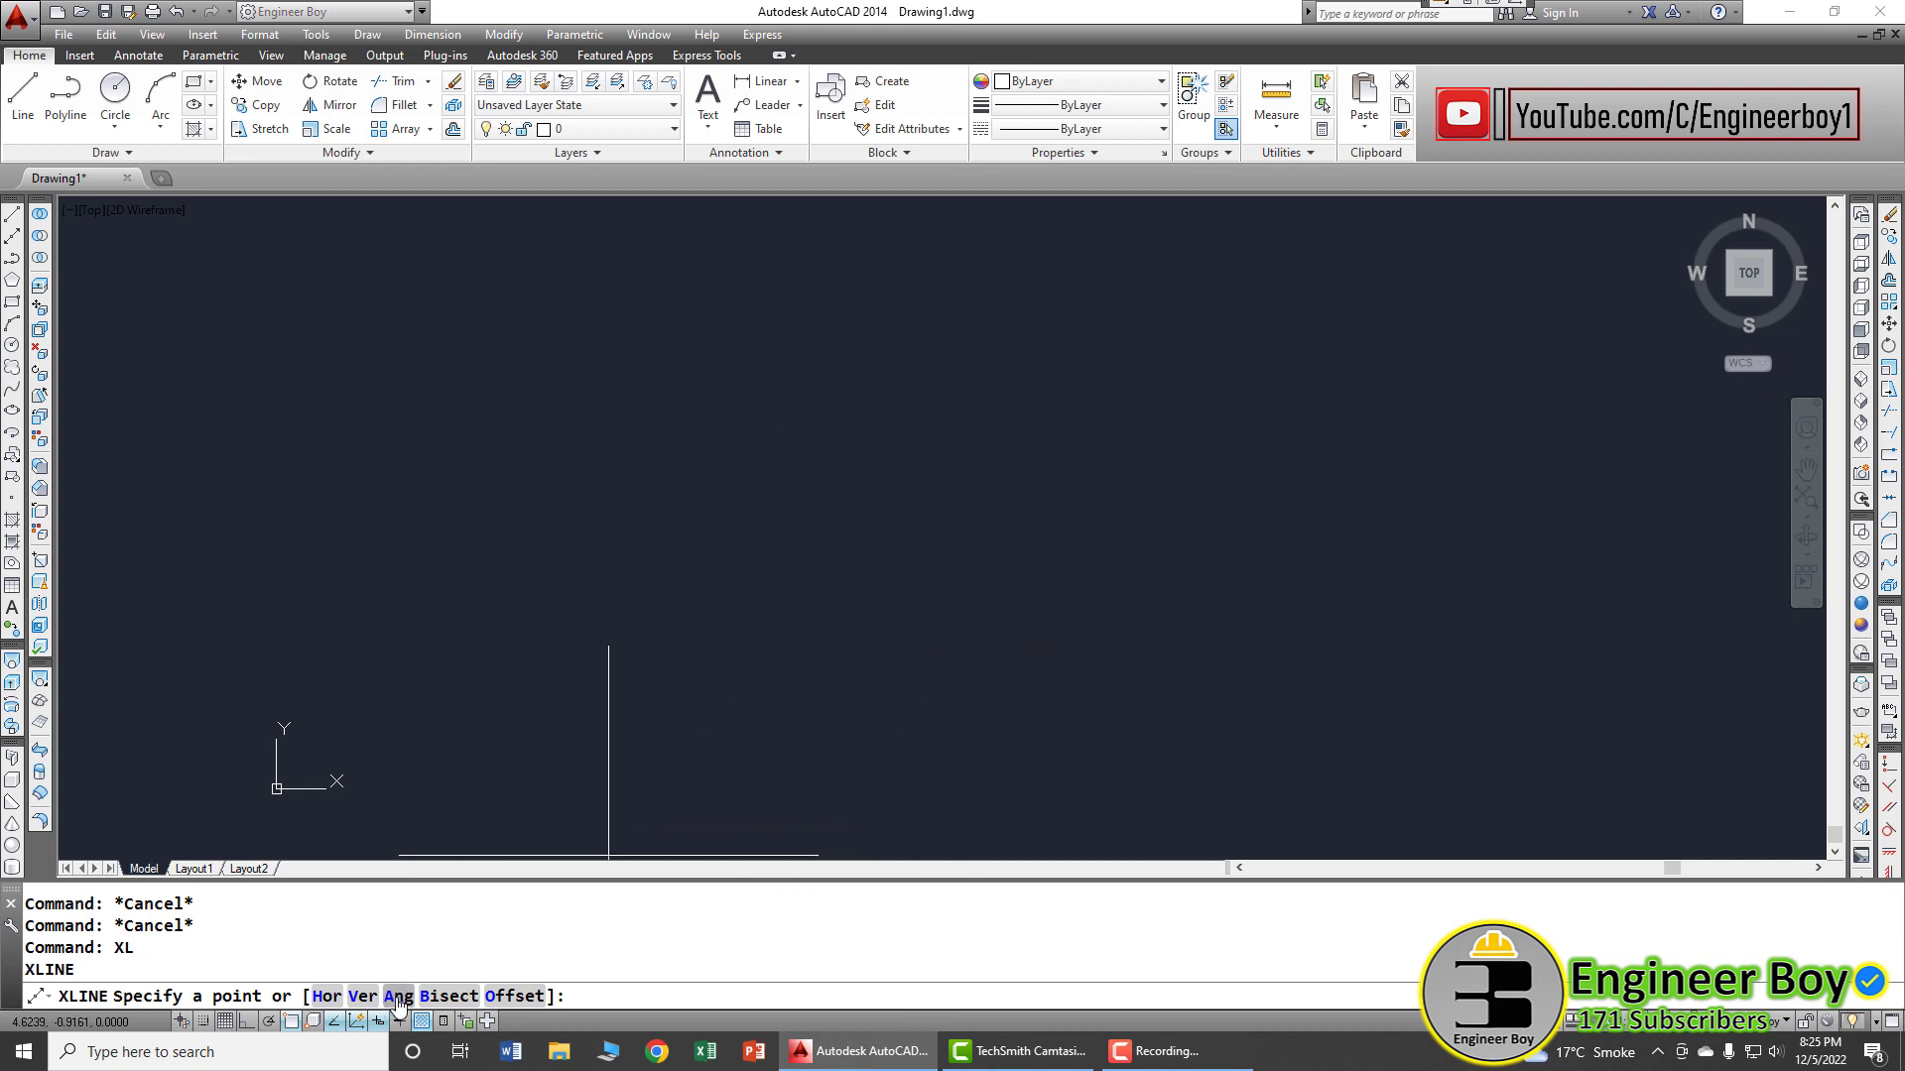
{"action": "type", "text": "a"}
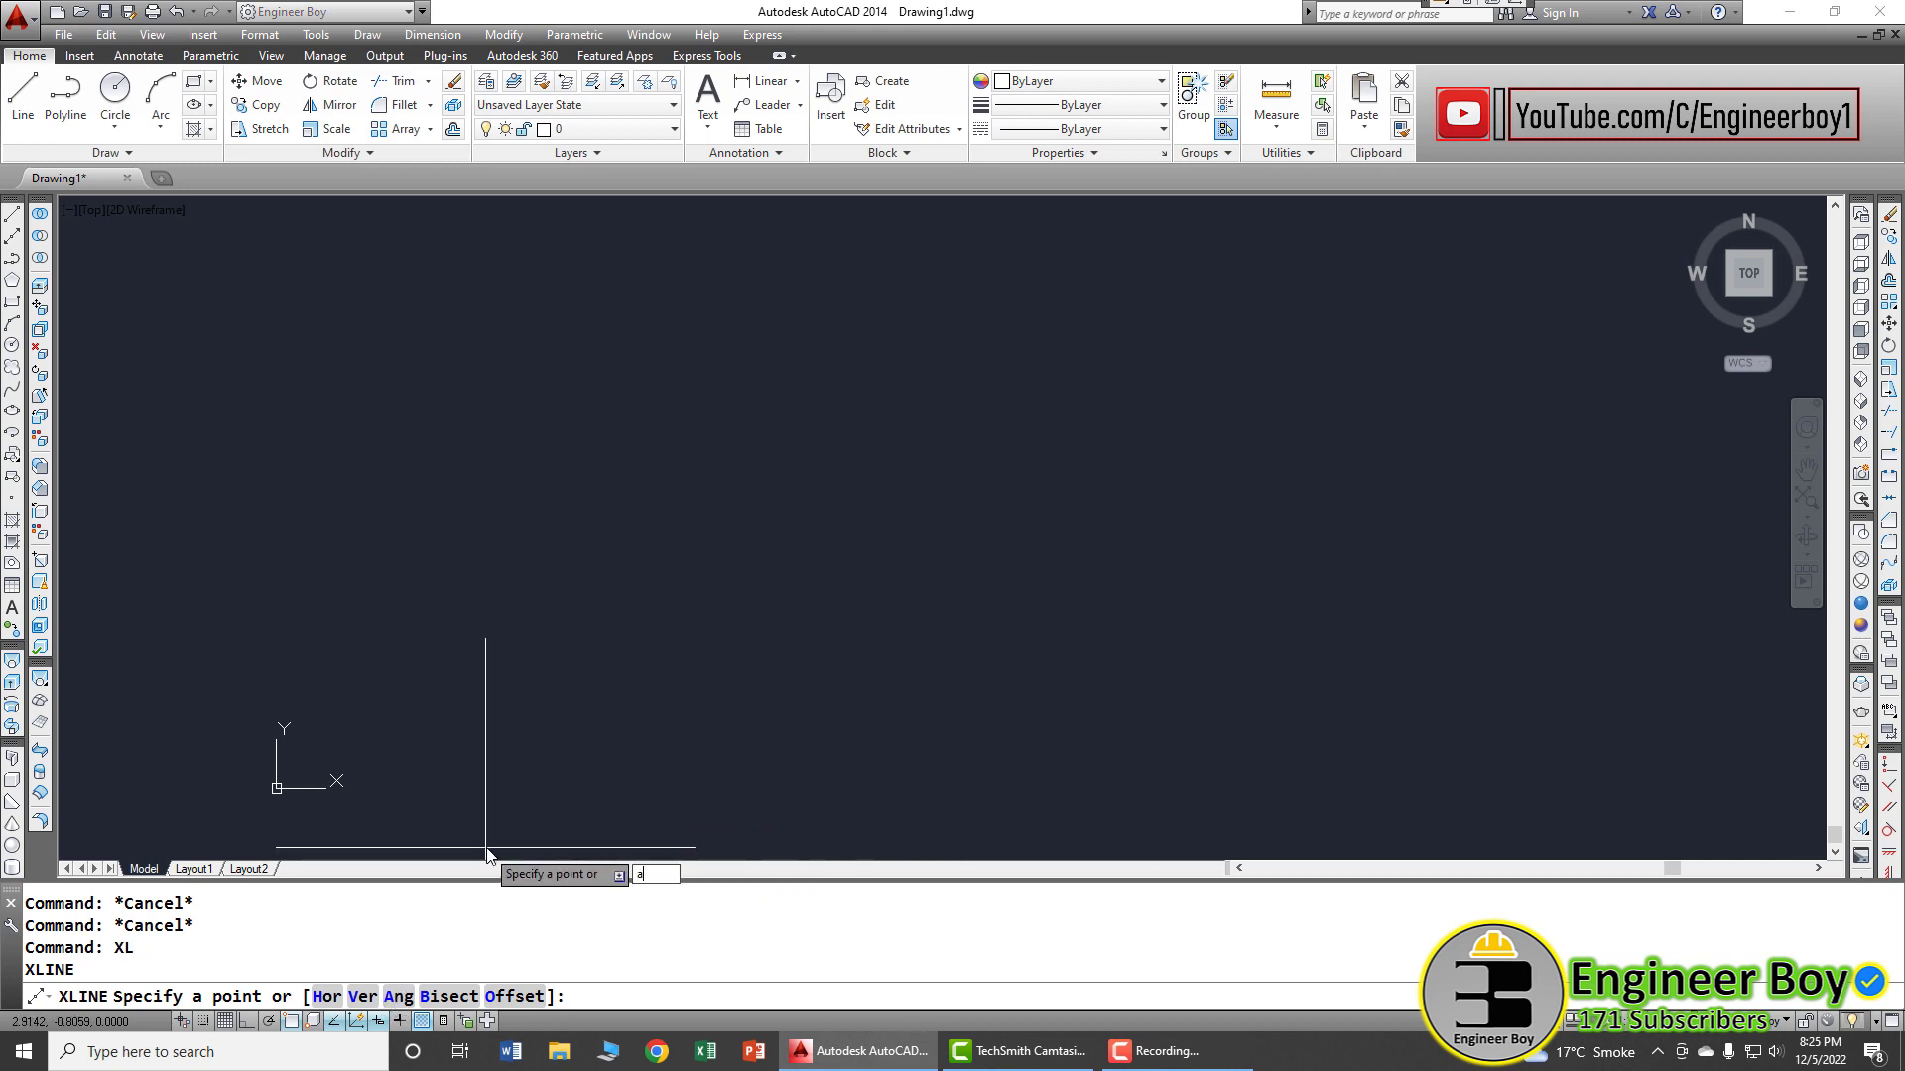
{"action": "key", "text": "Return"}
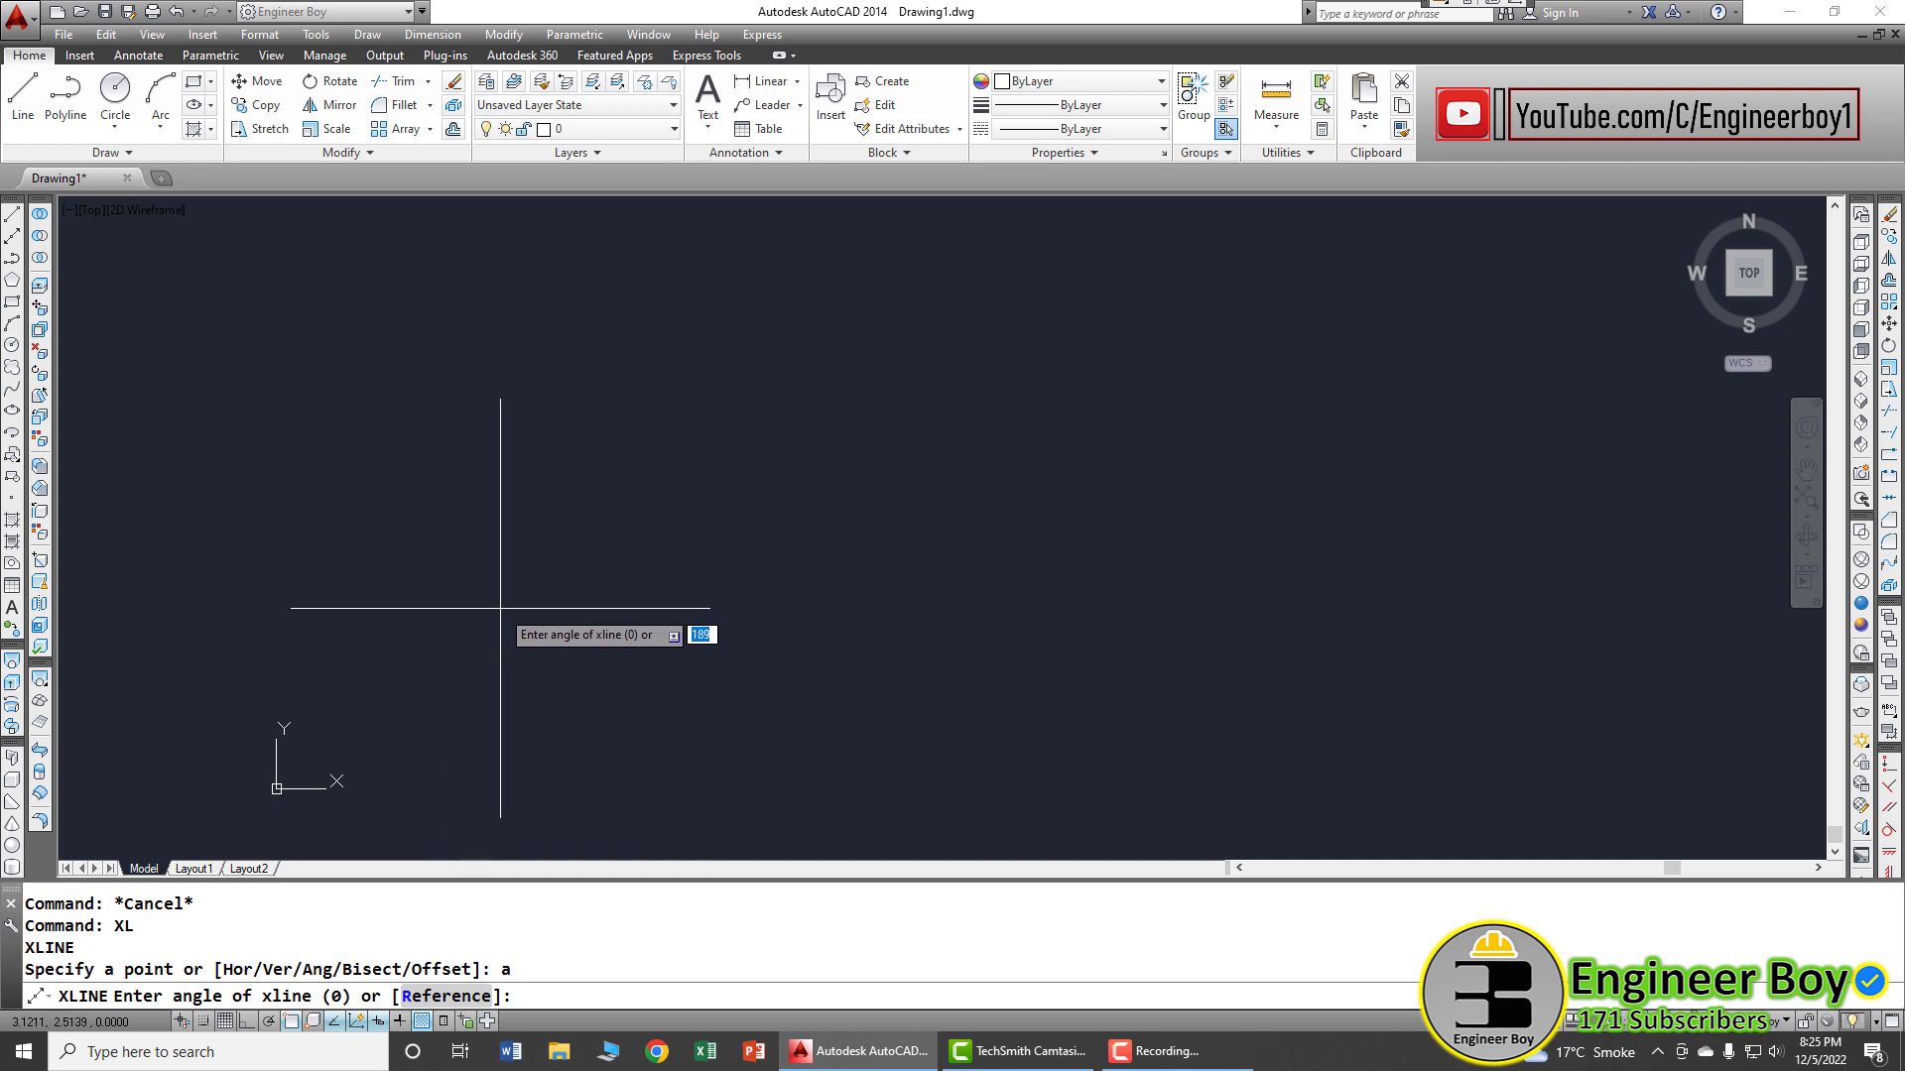
{"action": "type", "text": "30"}
{"action": "key", "text": "Return"}
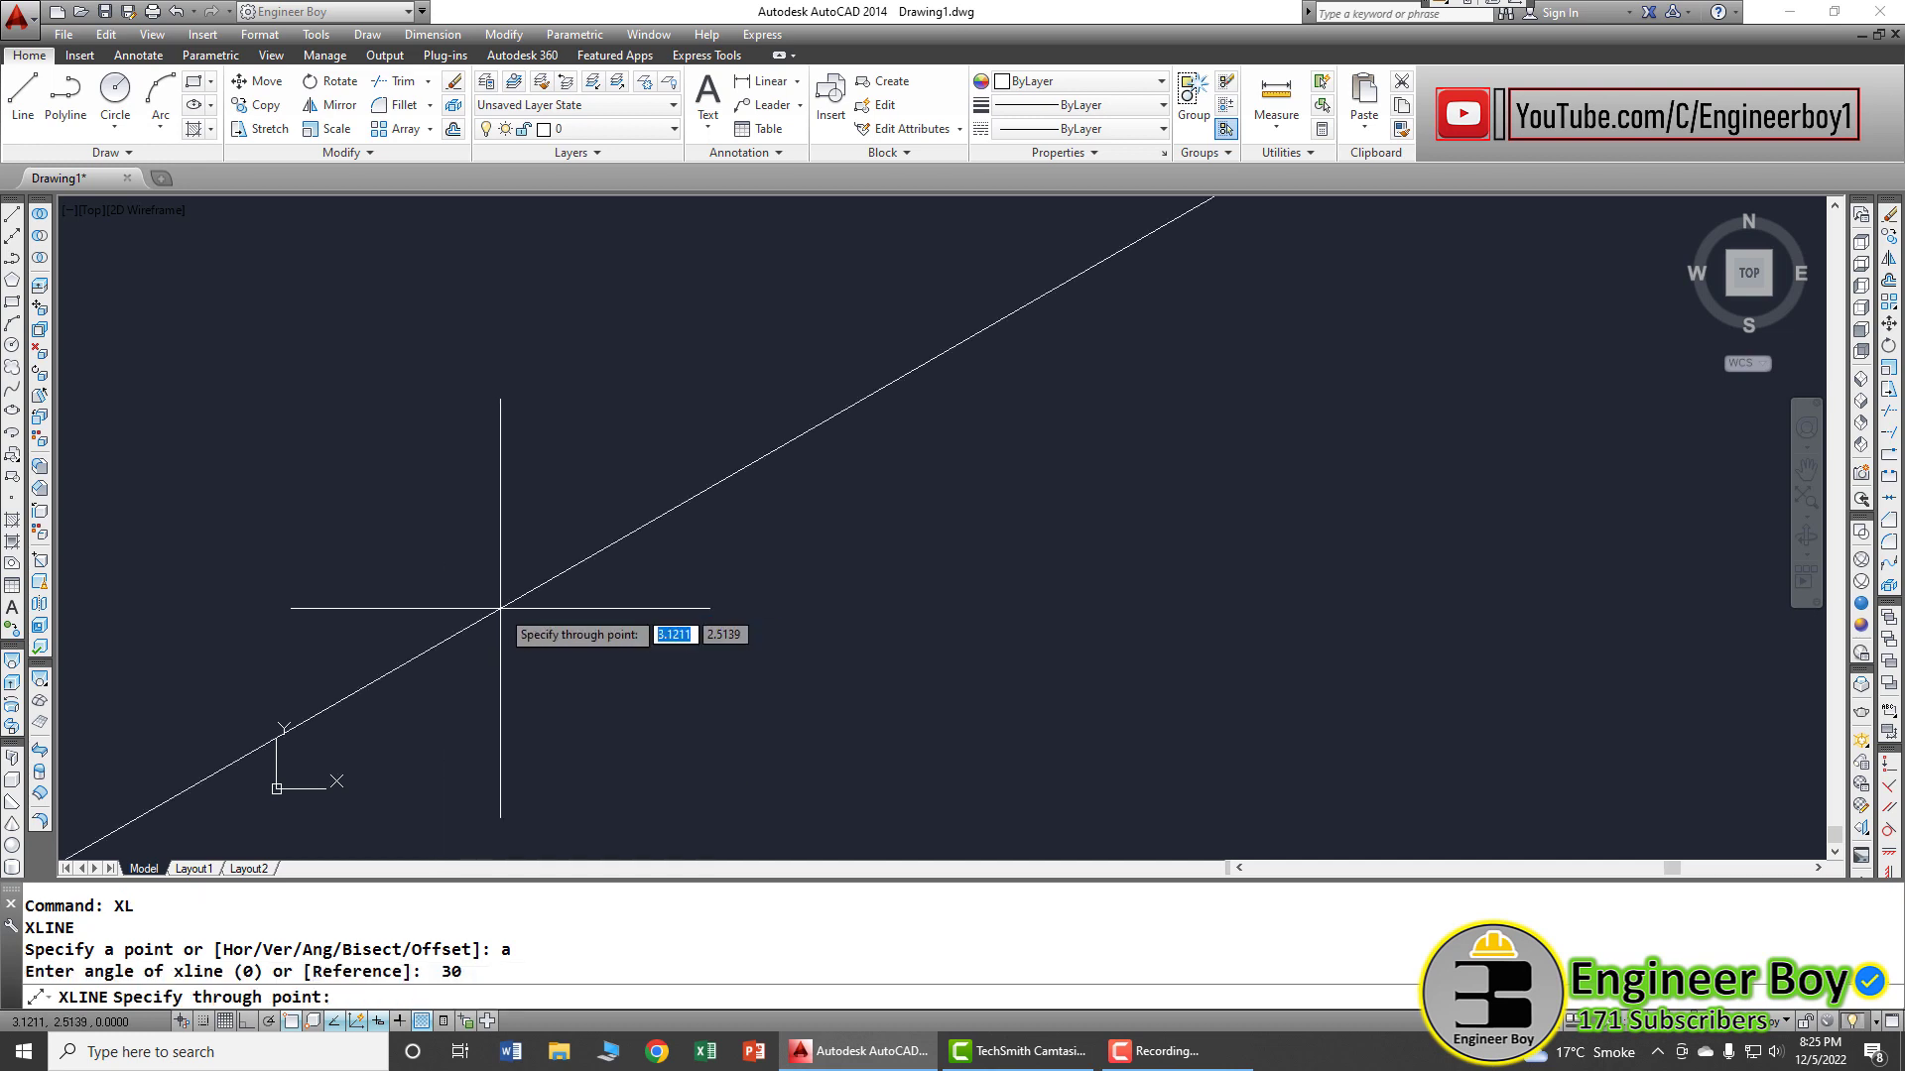
{"action": "left_click", "coordinate": [694, 443]}
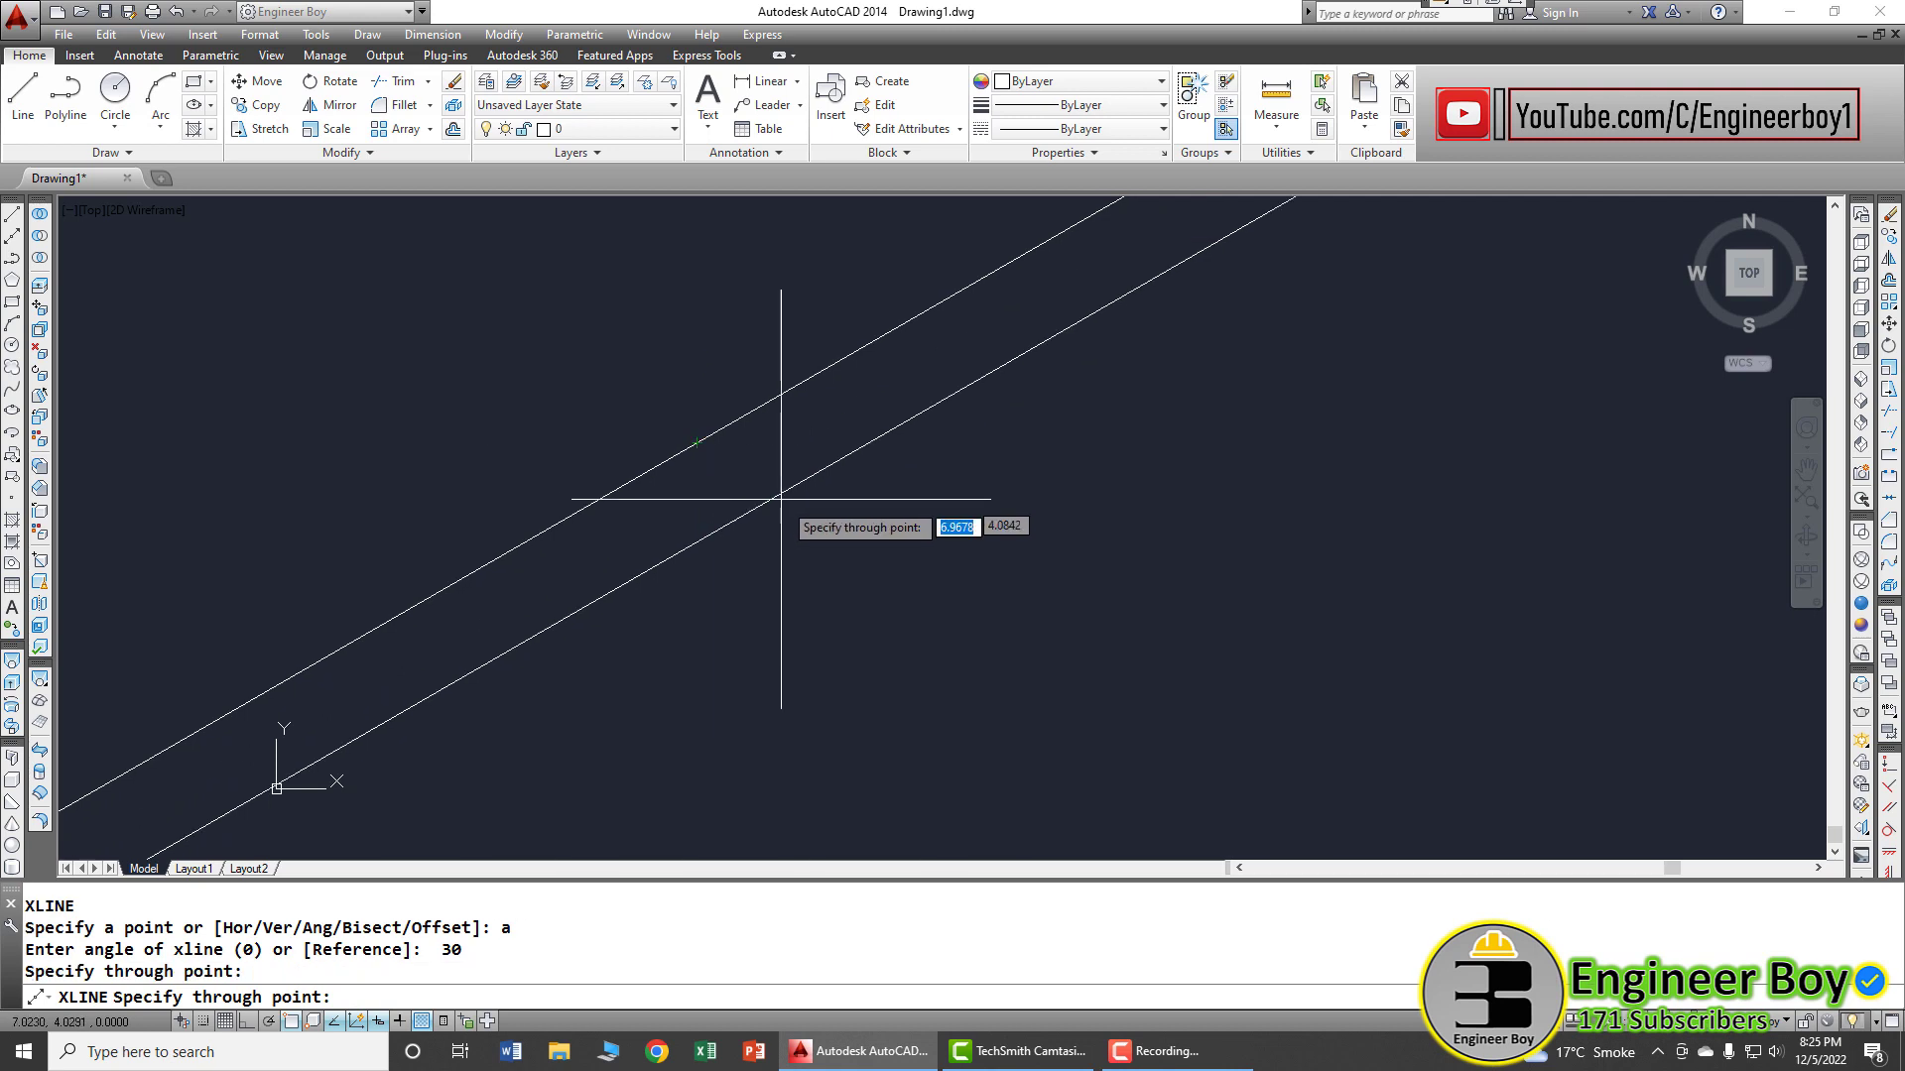
{"action": "left_click", "coordinate": [842, 526]}
{"action": "left_click", "coordinate": [1085, 596]}
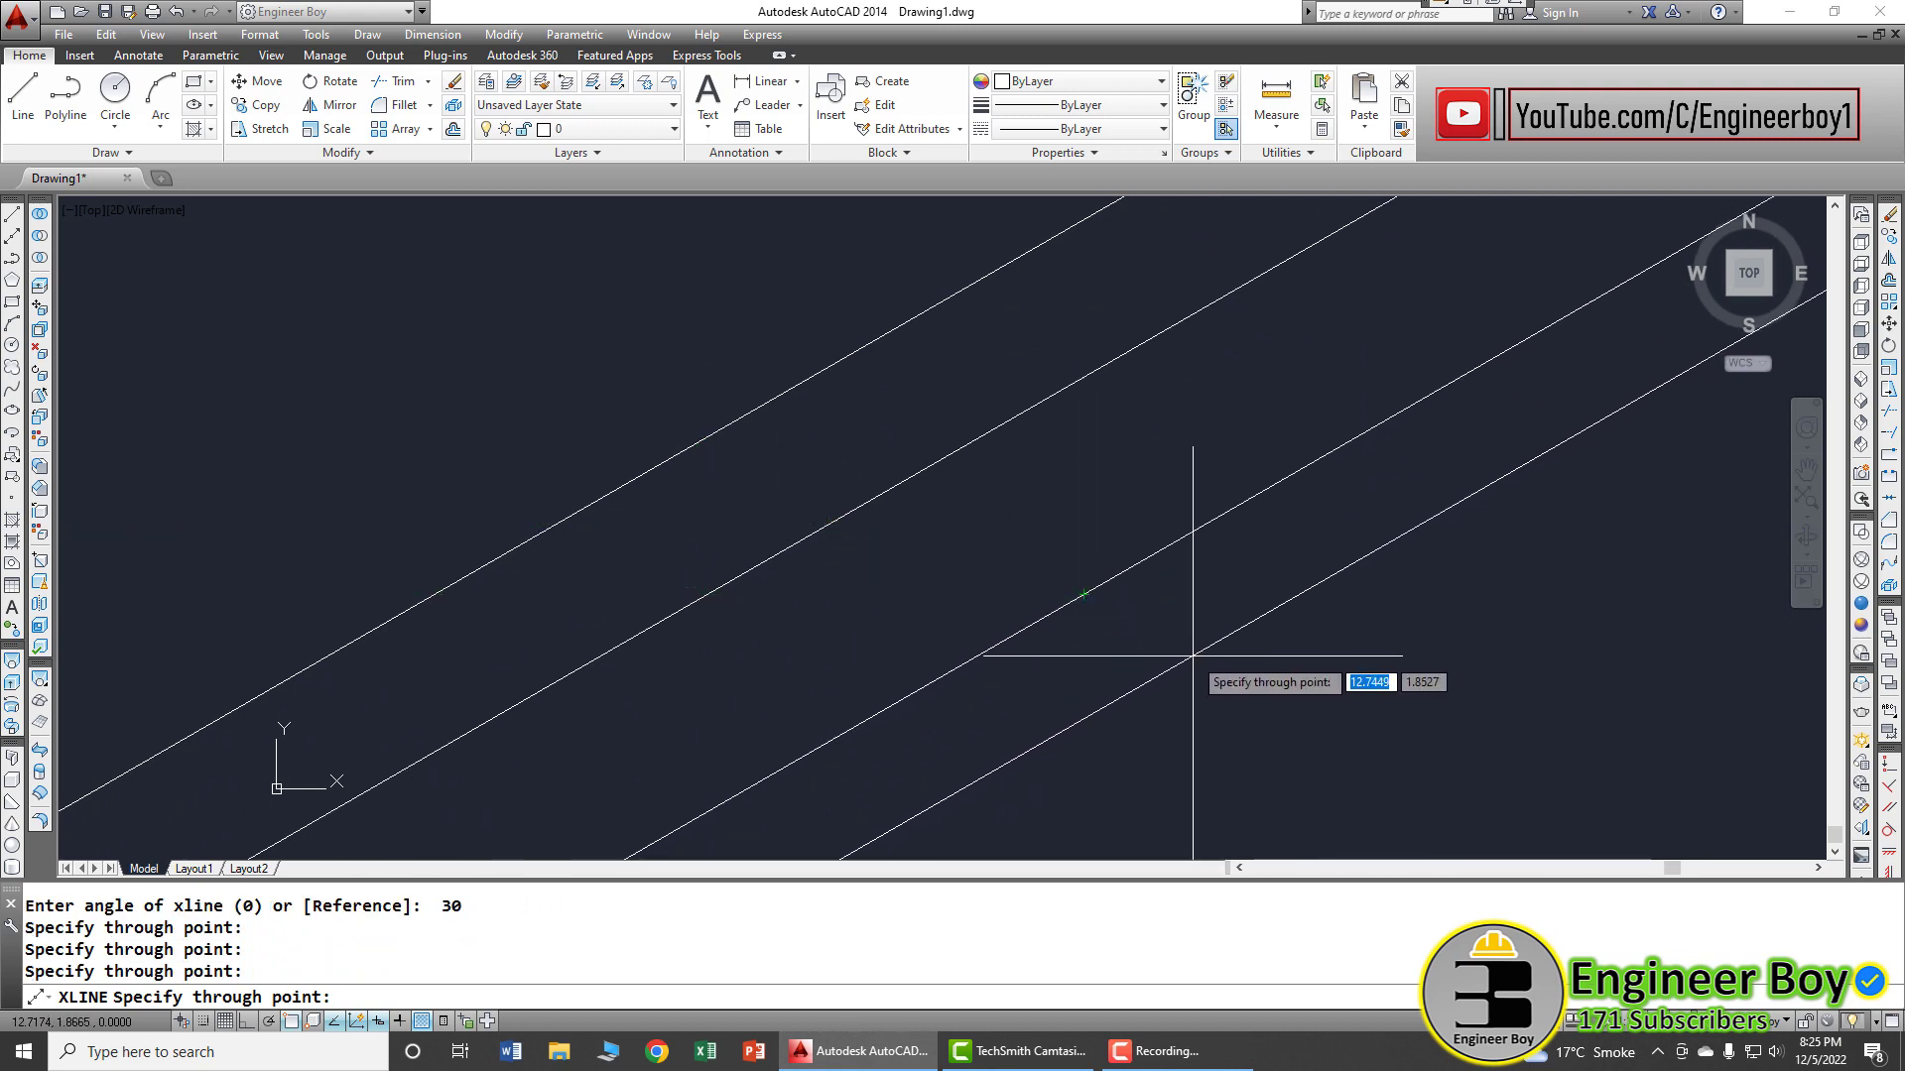
{"action": "key", "text": "Escape"}
{"action": "key", "text": "Escape"}
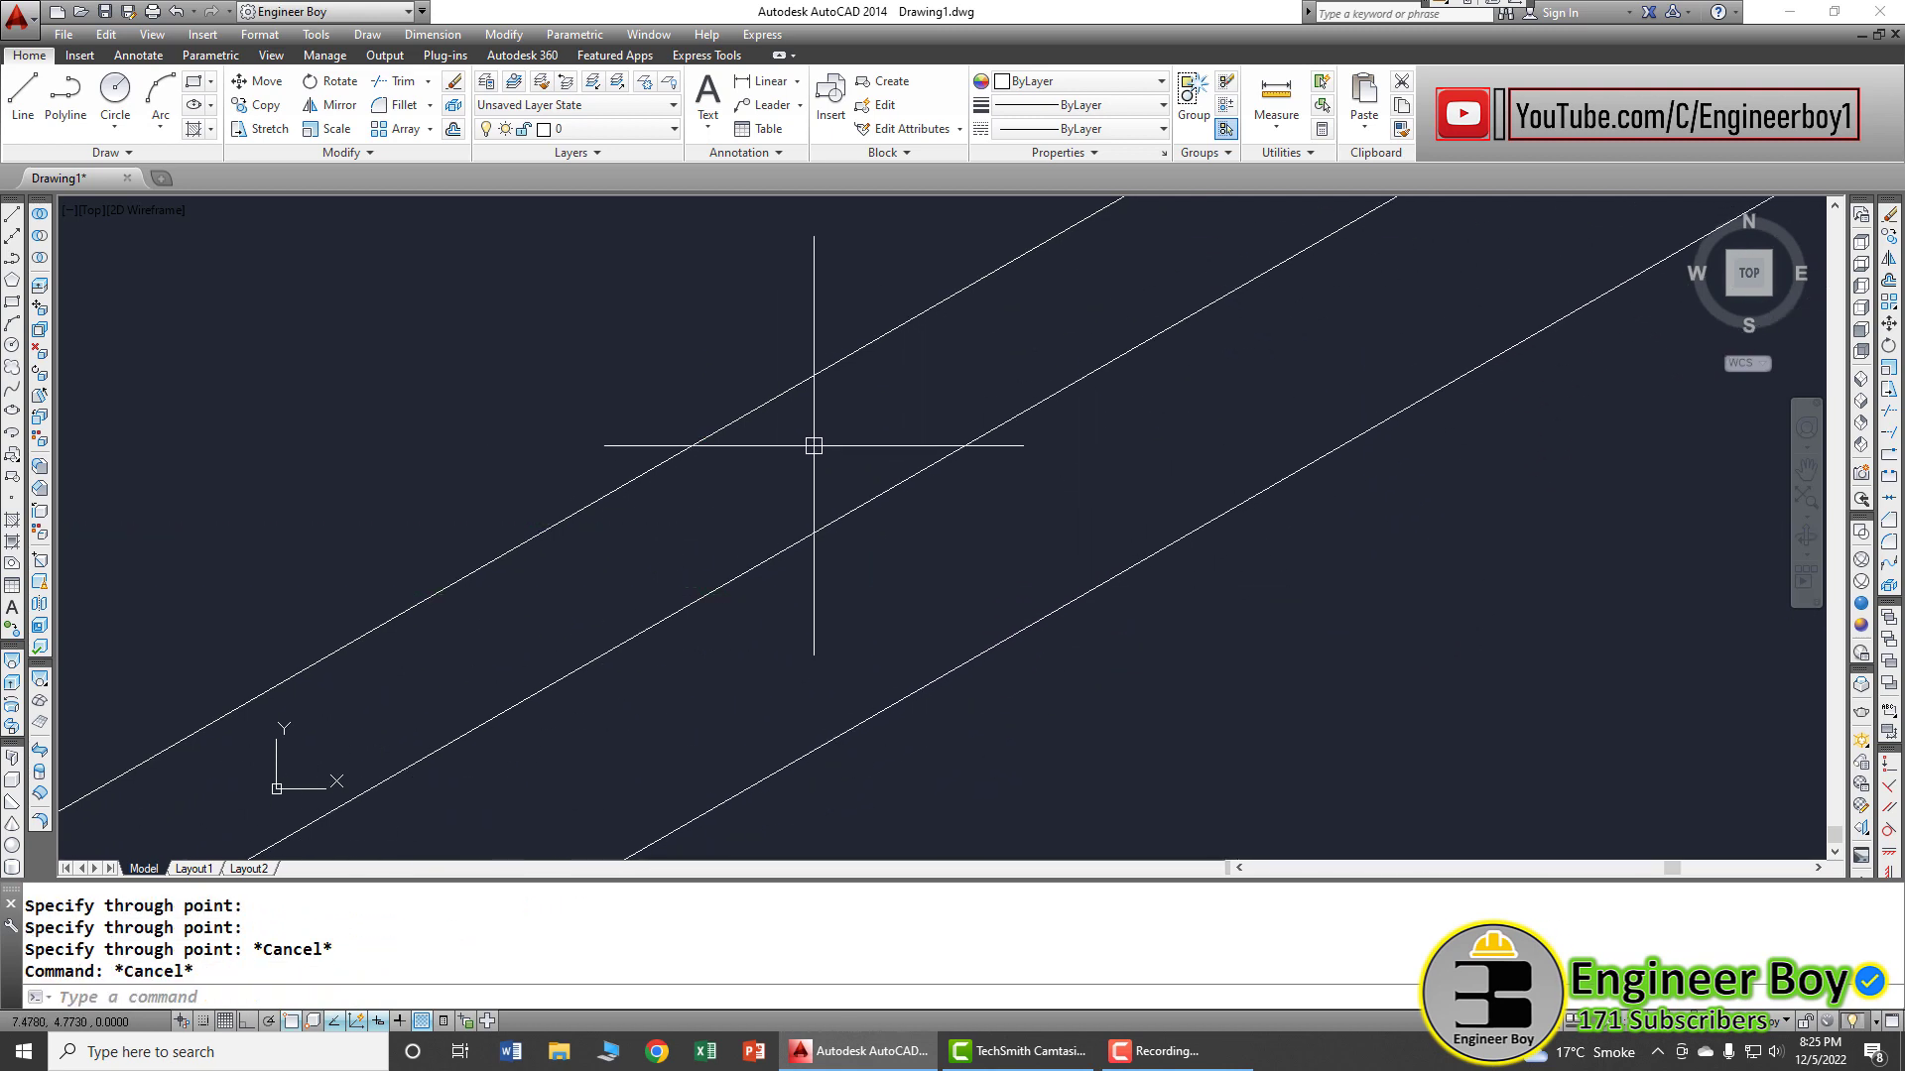
- Draw a horizontal line from the middle 30° xline with Ortho turned on
{"action": "type", "text": "l"}
{"action": "key", "text": "Return"}
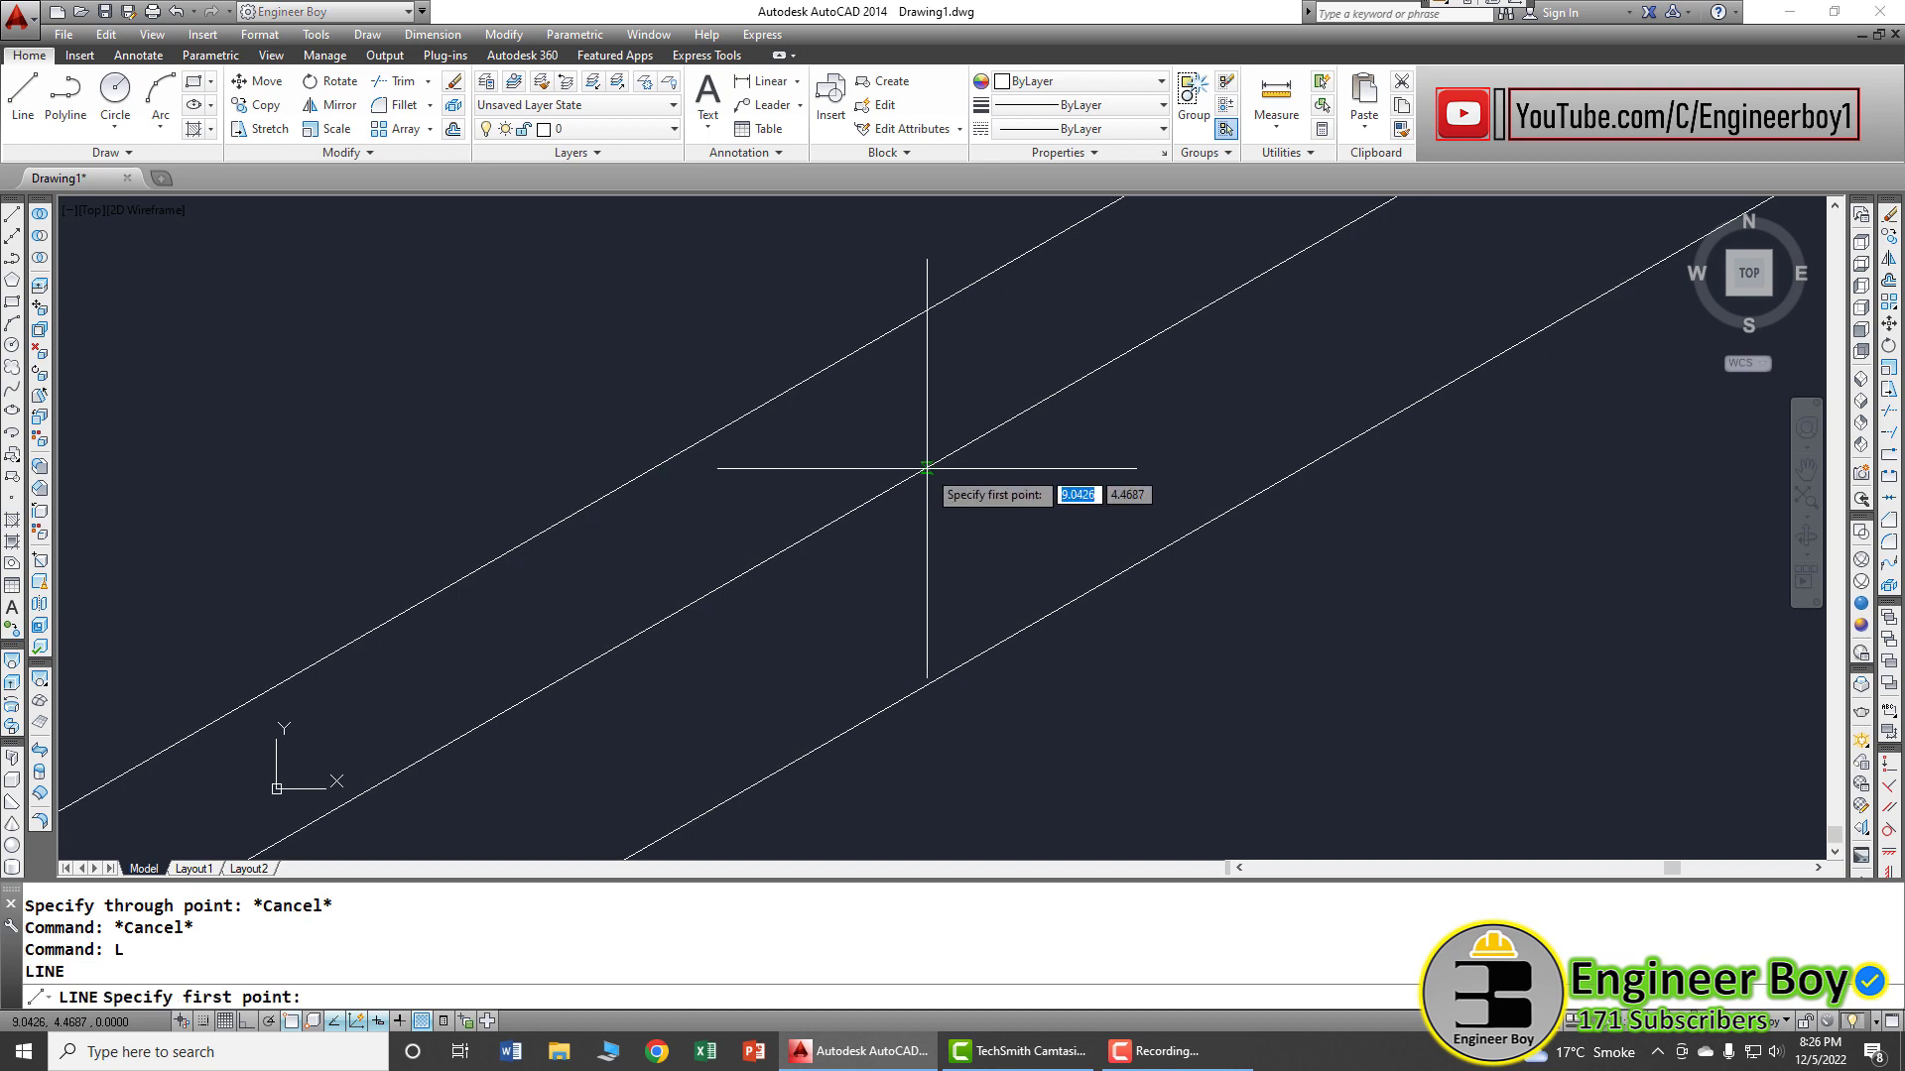
{"action": "left_click", "coordinate": [924, 470]}
{"action": "left_click", "coordinate": [610, 644]}
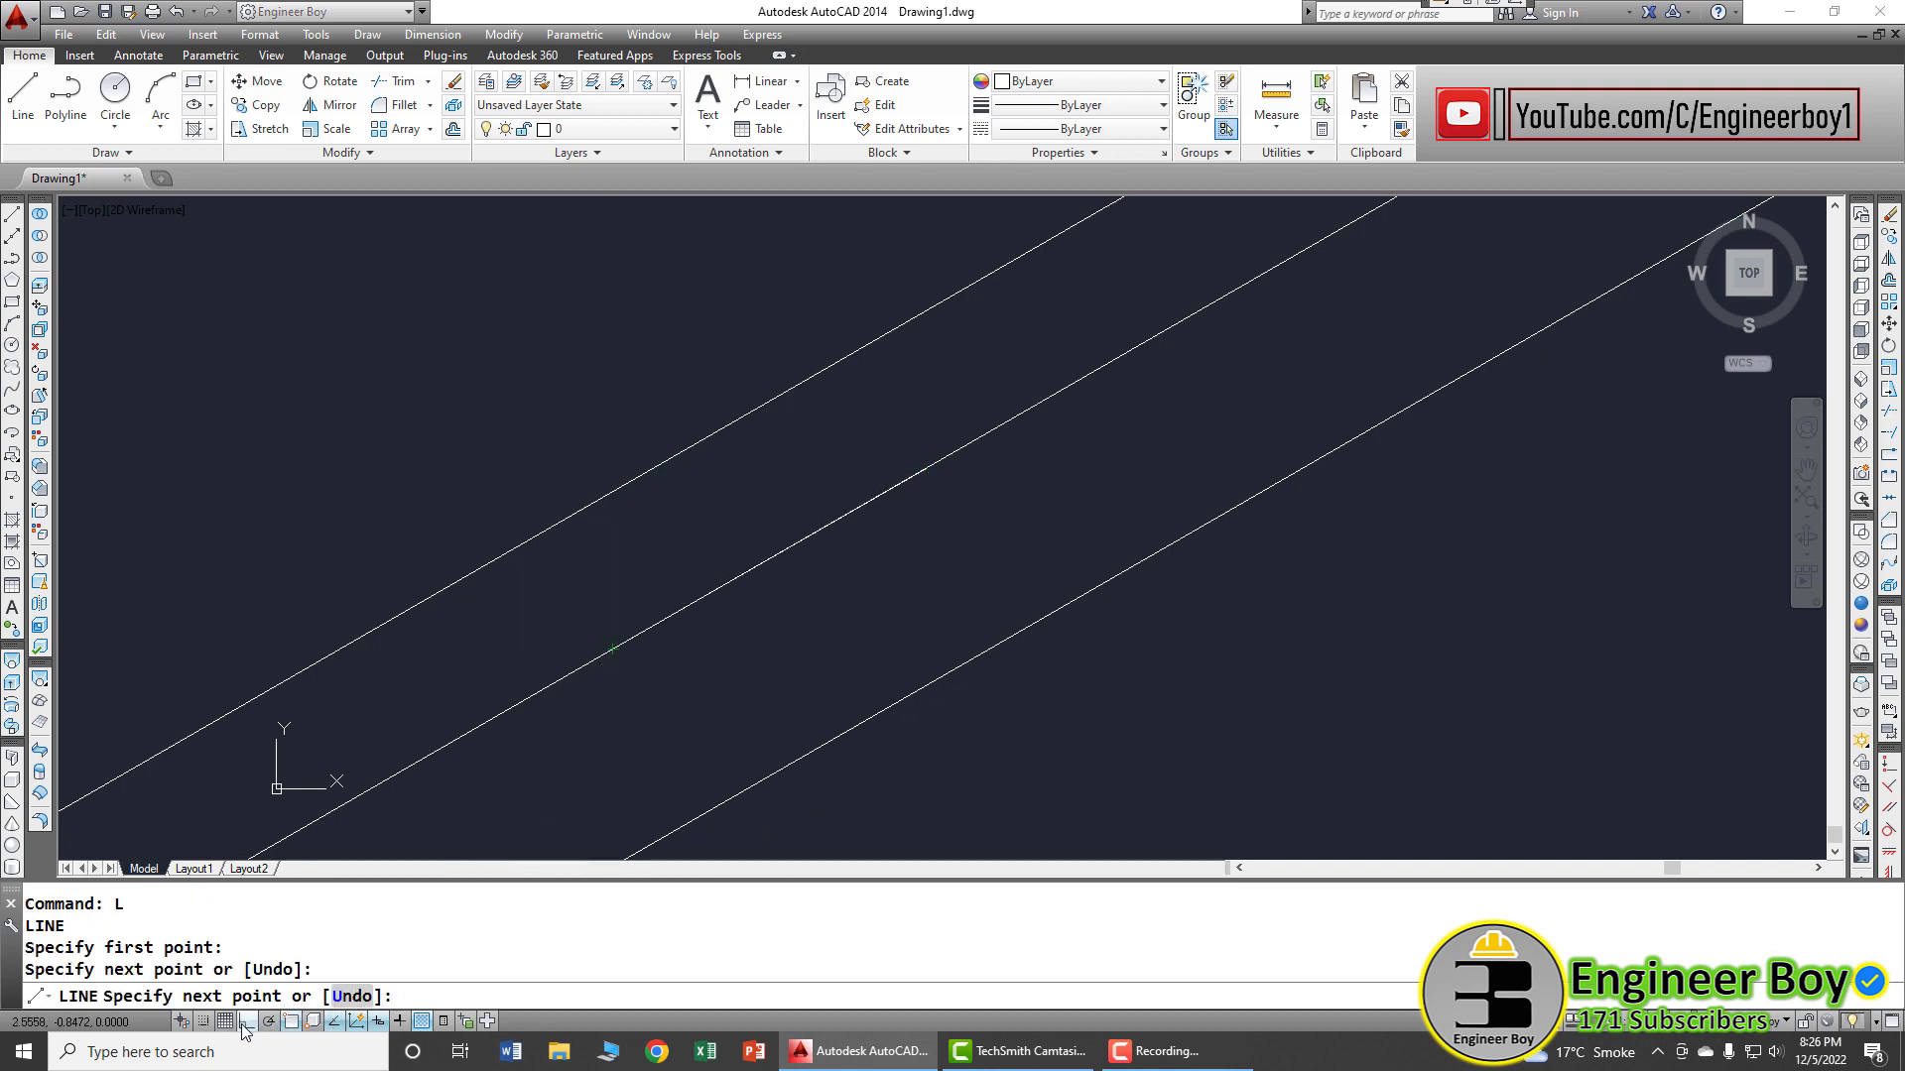
{"action": "left_click", "coordinate": [245, 1023]}
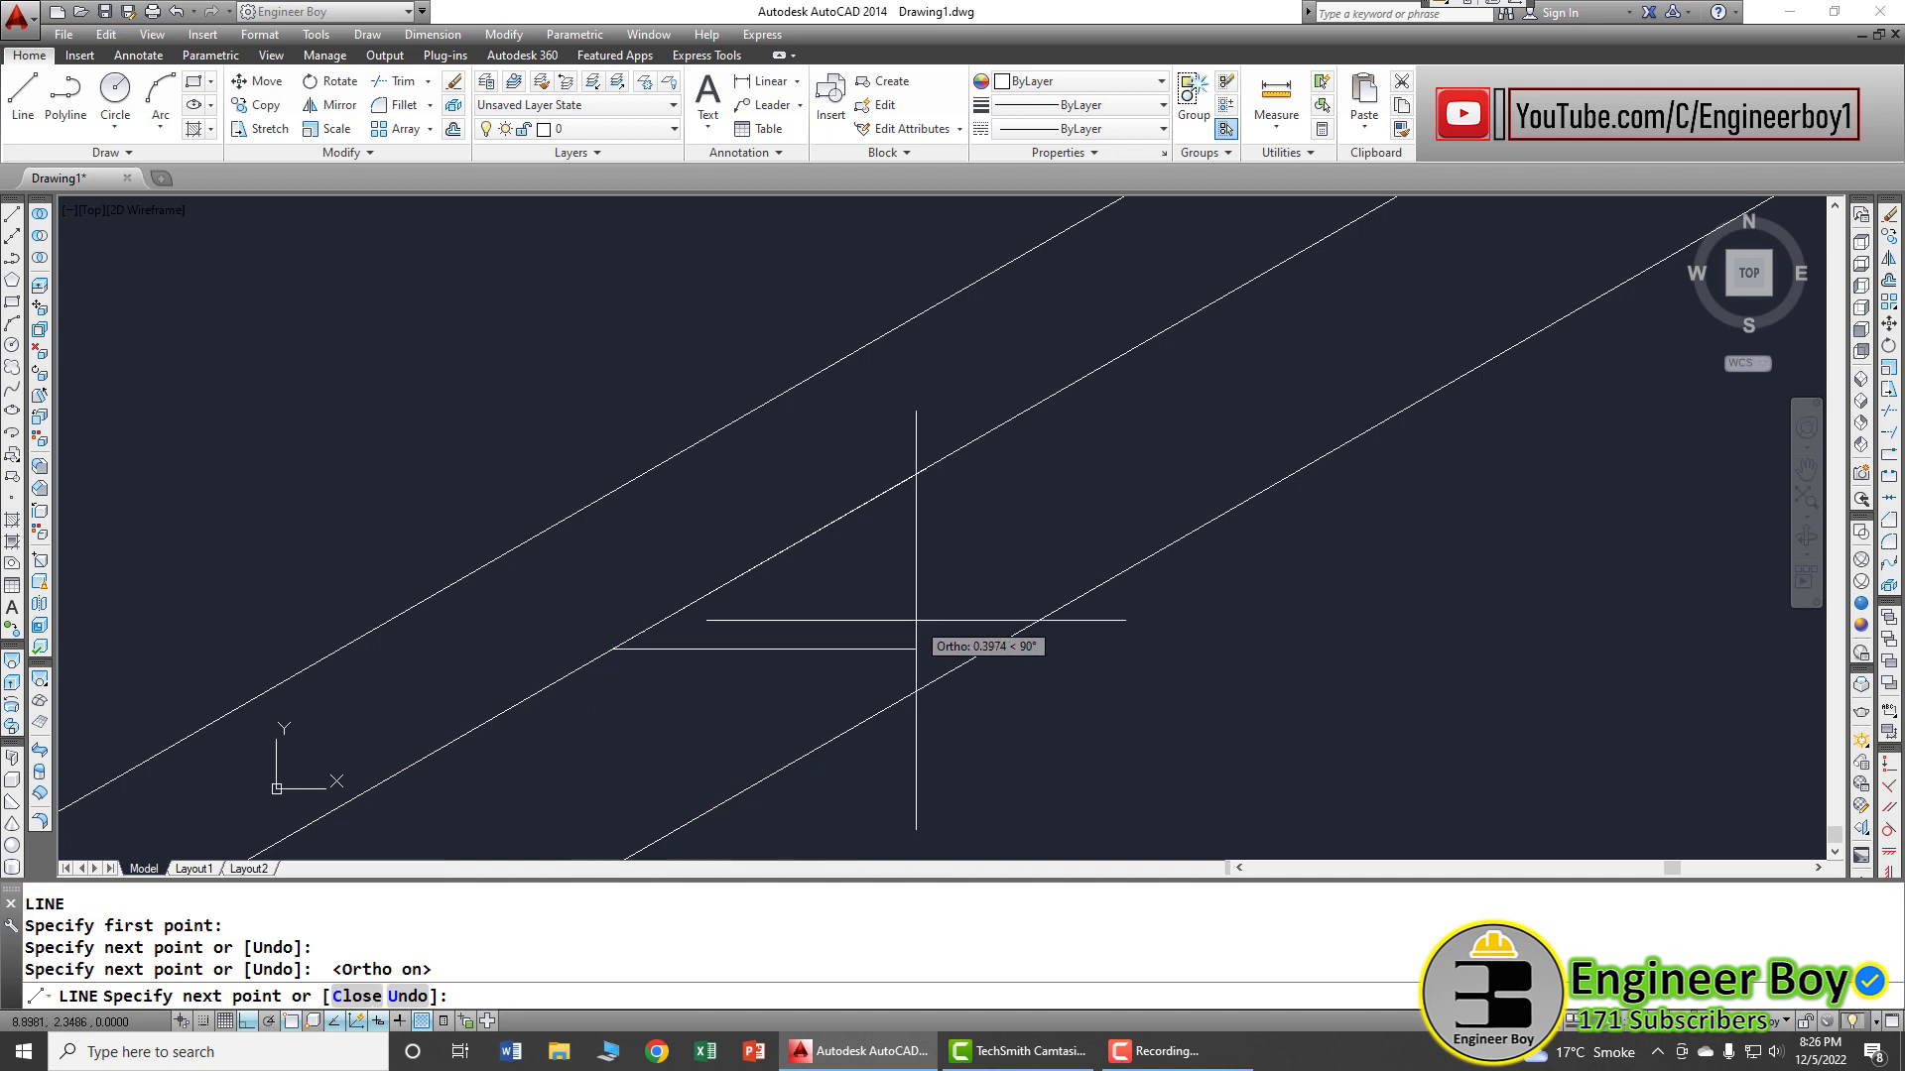
{"action": "key", "text": "Return"}
- Add a 30° angular dimension between the horizontal line and the angled line
{"action": "left_click", "coordinate": [432, 34]}
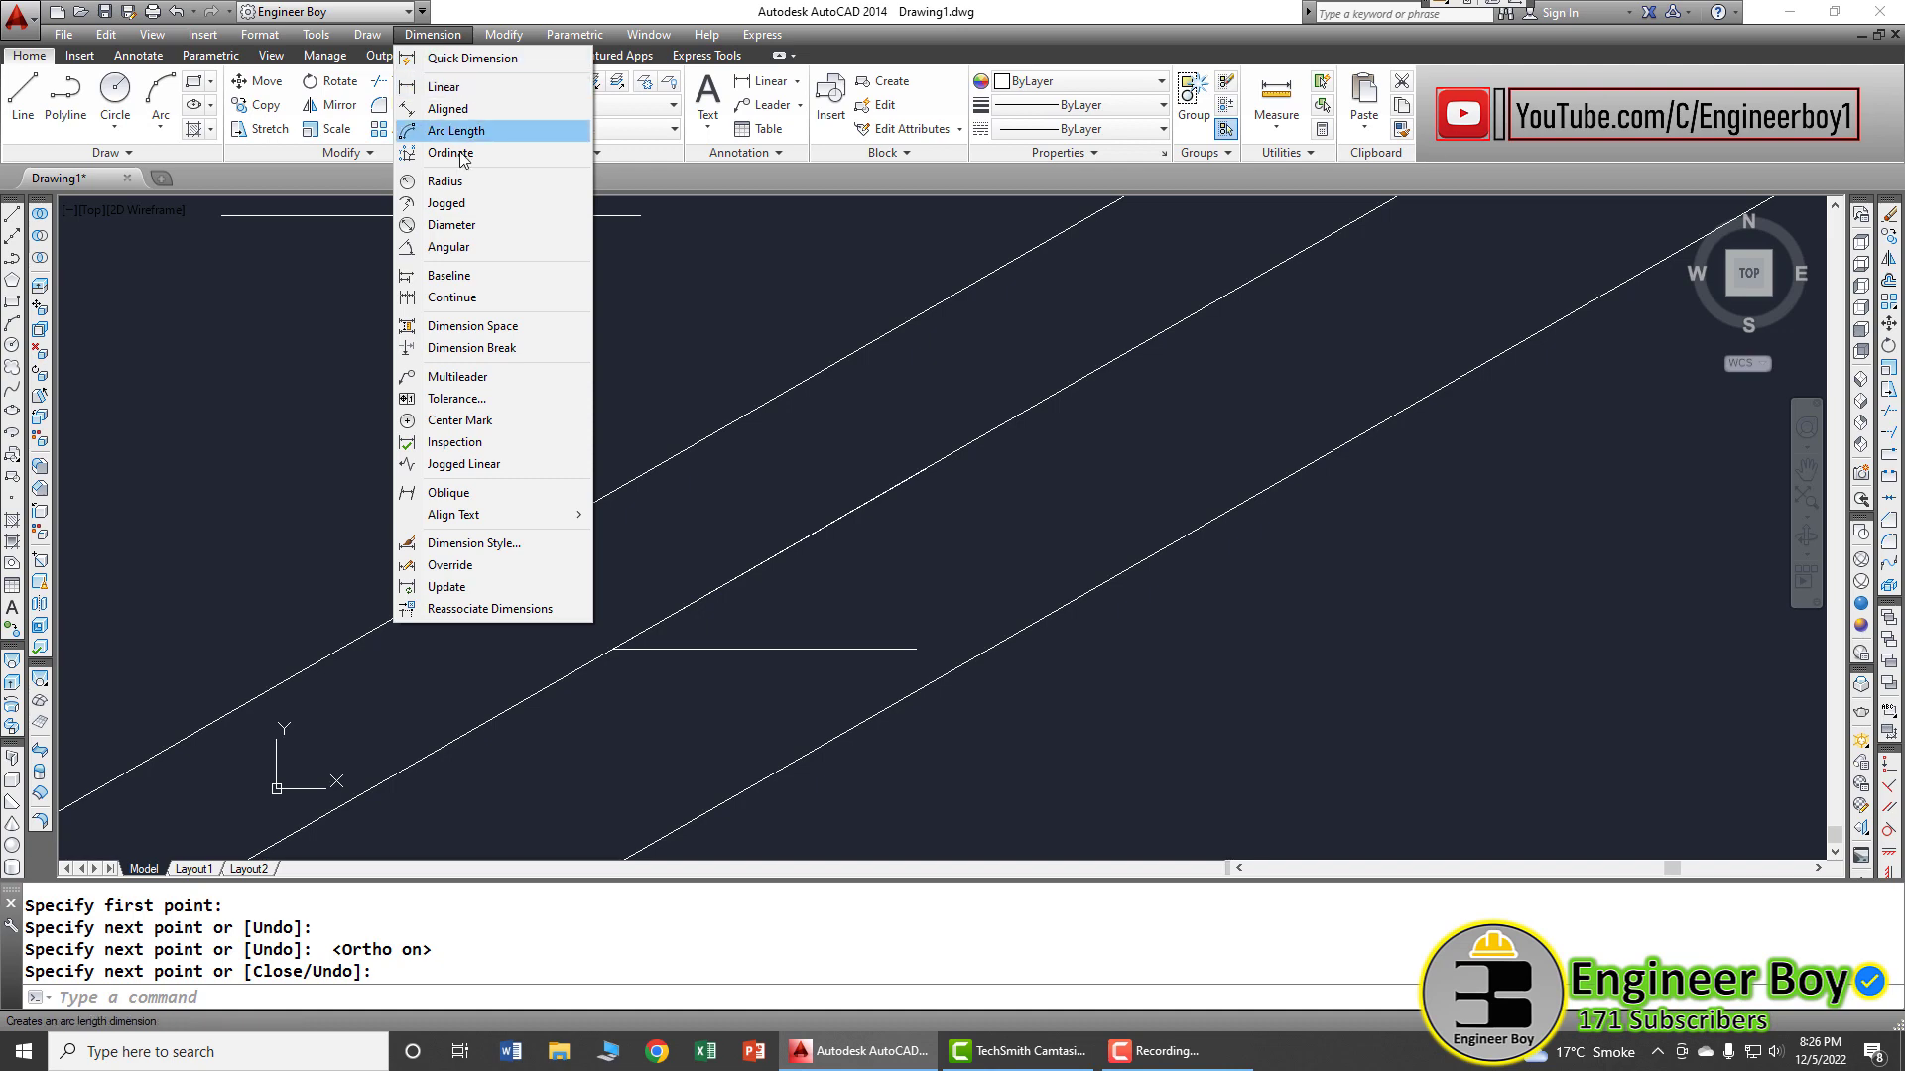
{"action": "left_click", "coordinate": [448, 246]}
{"action": "left_click", "coordinate": [737, 643]}
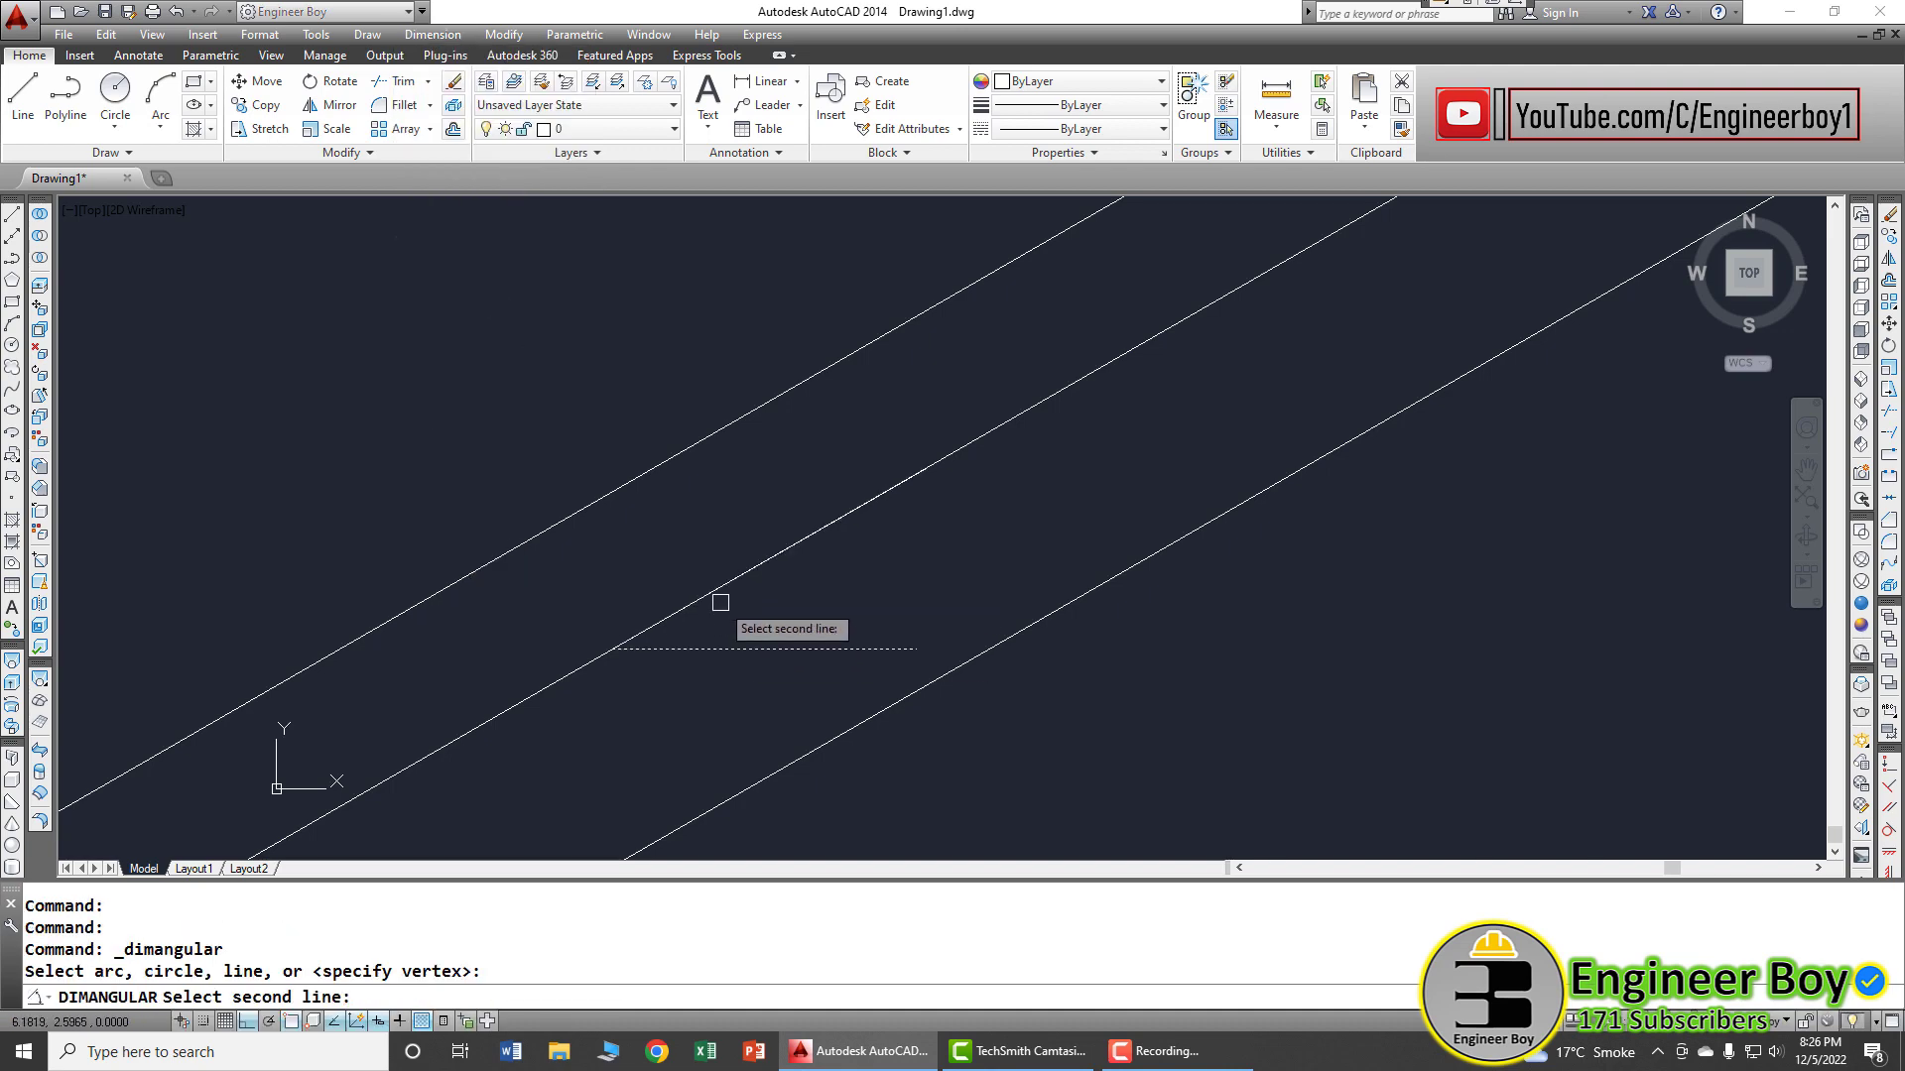
{"action": "left_click", "coordinate": [729, 589]}
{"action": "left_click", "coordinate": [816, 595]}
- Select every object in the drawing with Ctrl+A
{"action": "scroll", "coordinate": [916, 622], "scroll_direction": "up", "scroll_amount": 6}
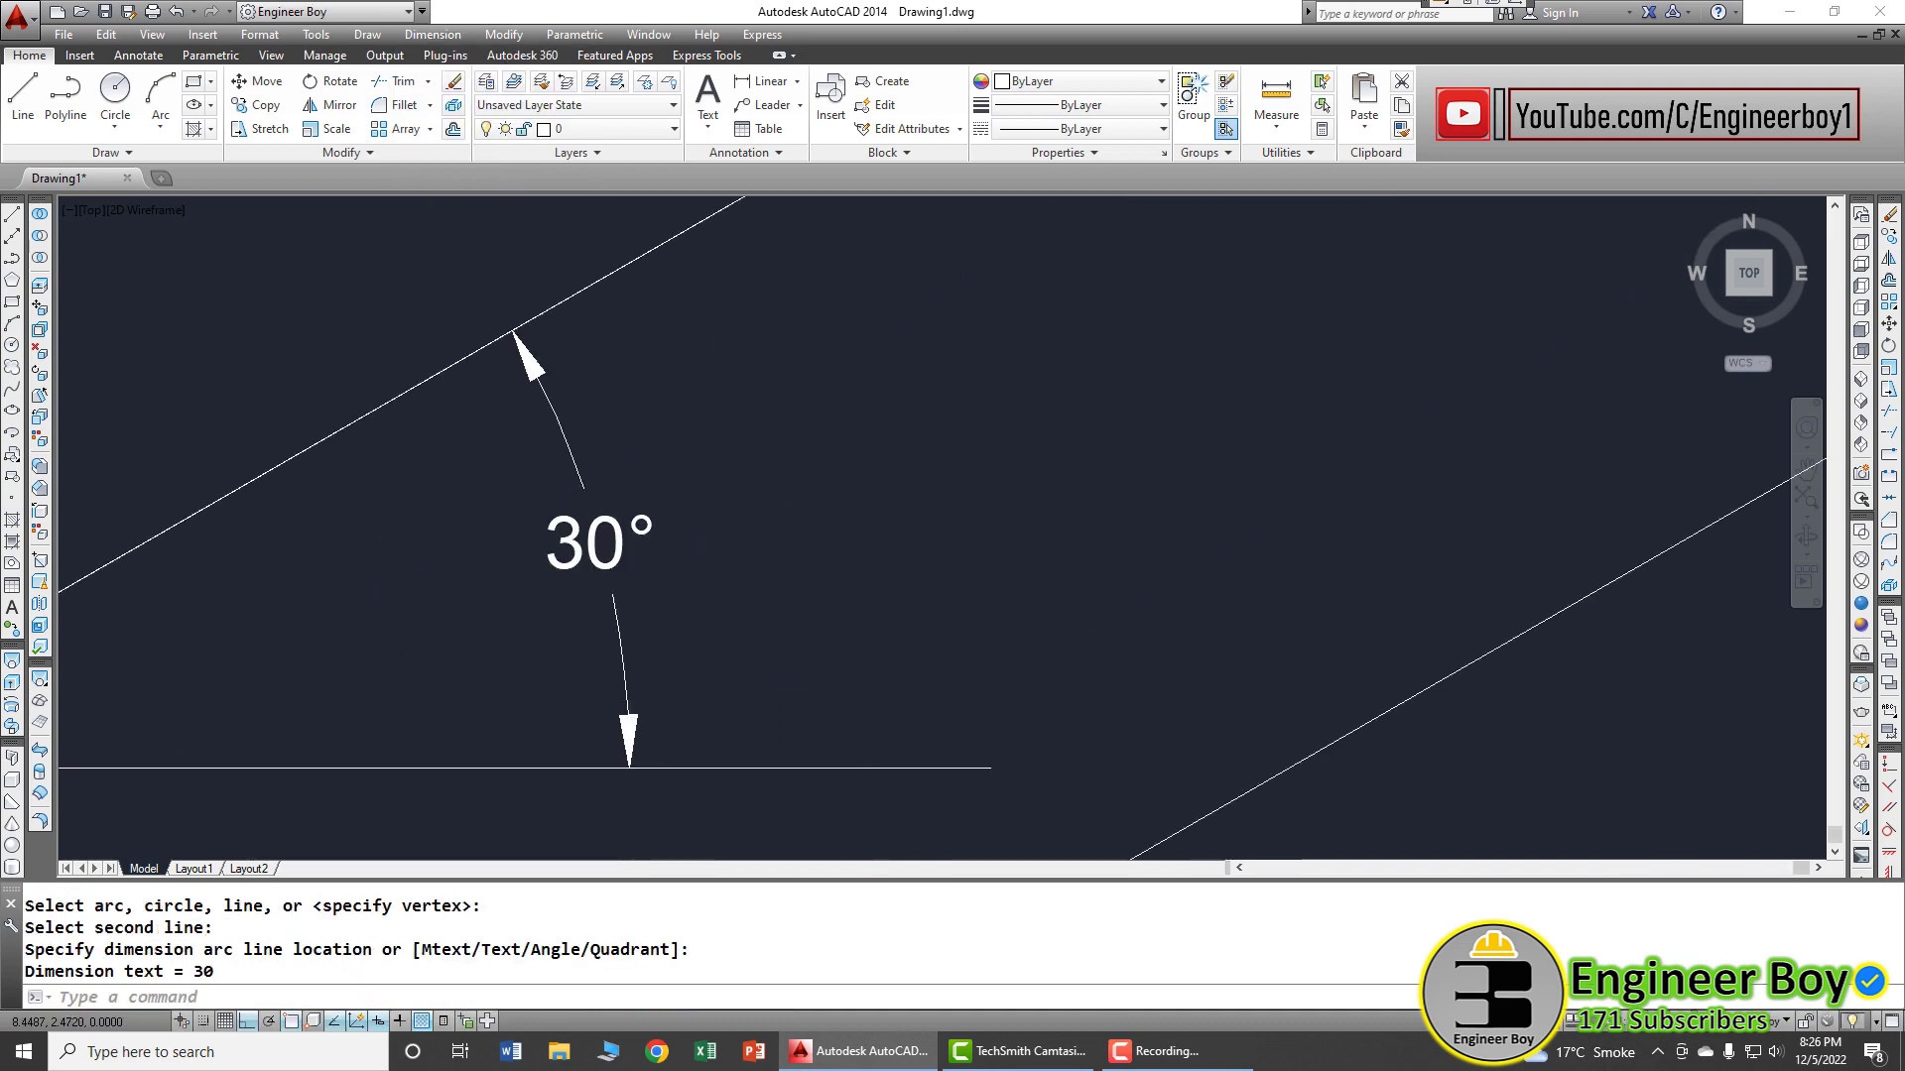
{"action": "scroll", "coordinate": [856, 617], "scroll_direction": "down", "scroll_amount": 5}
{"action": "left_click", "coordinate": [860, 712]}
{"action": "key", "text": "Escape"}
{"action": "key", "text": "Escape"}
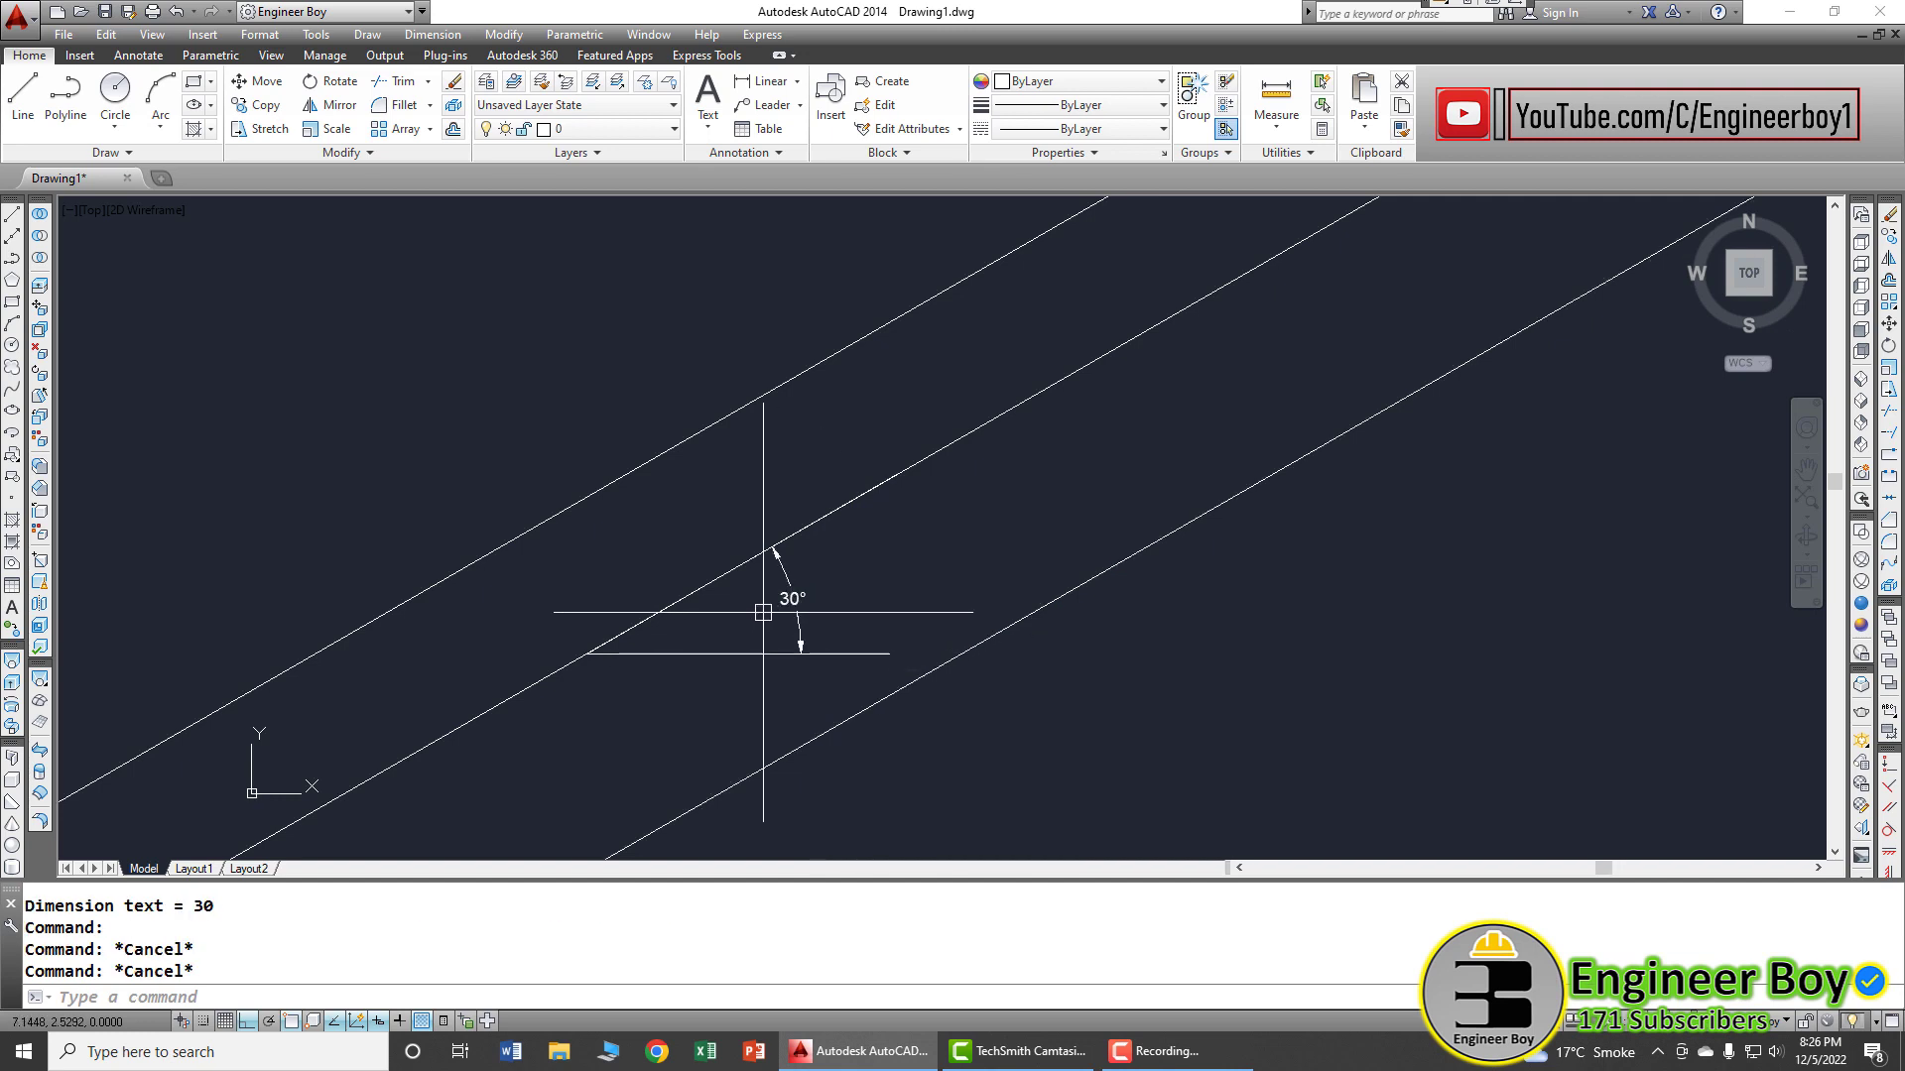
{"action": "key", "text": "ctrl+a"}
- Erase all selected objects, leaving the drawing empty
{"action": "type", "text": "e"}
{"action": "key", "text": "Return"}
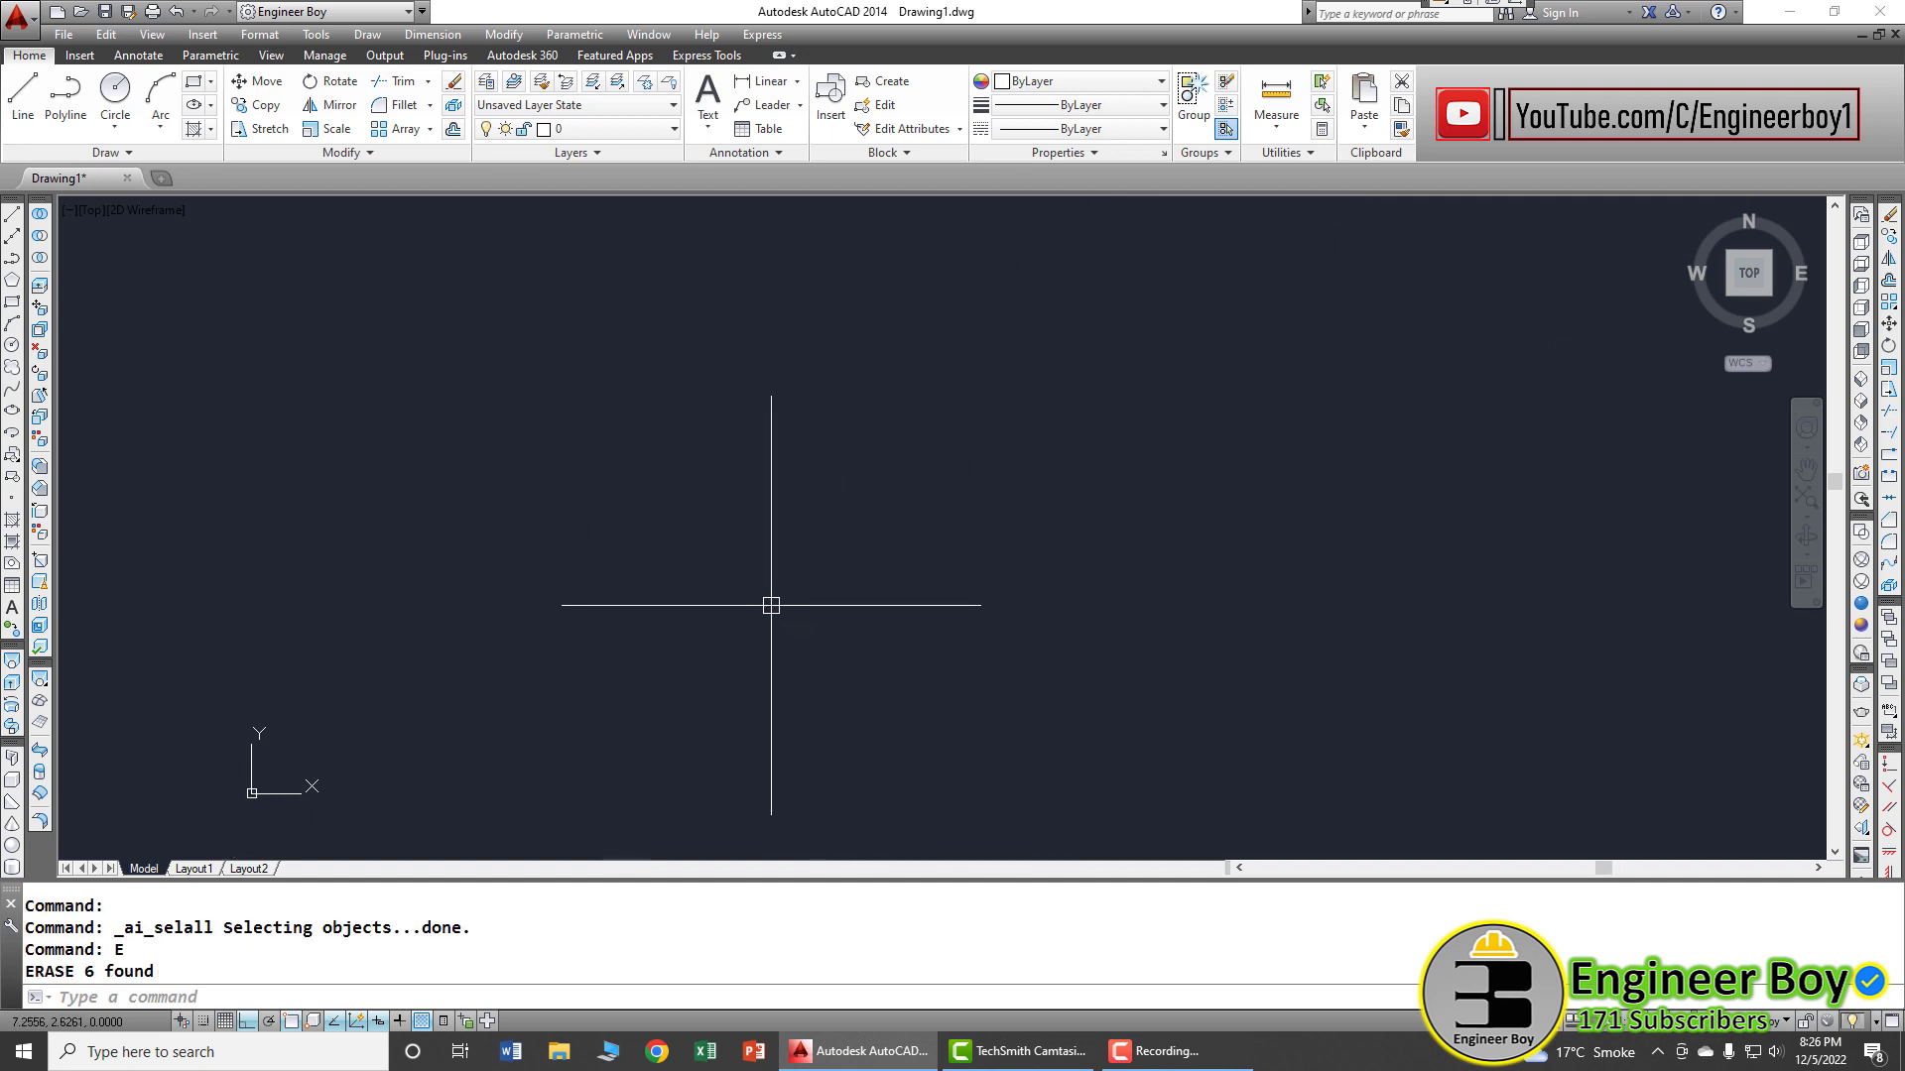
{"action": "key", "text": "Escape"}
{"action": "key", "text": "Escape"}
{"action": "key", "text": "Escape"}
{"action": "key", "text": "Escape"}
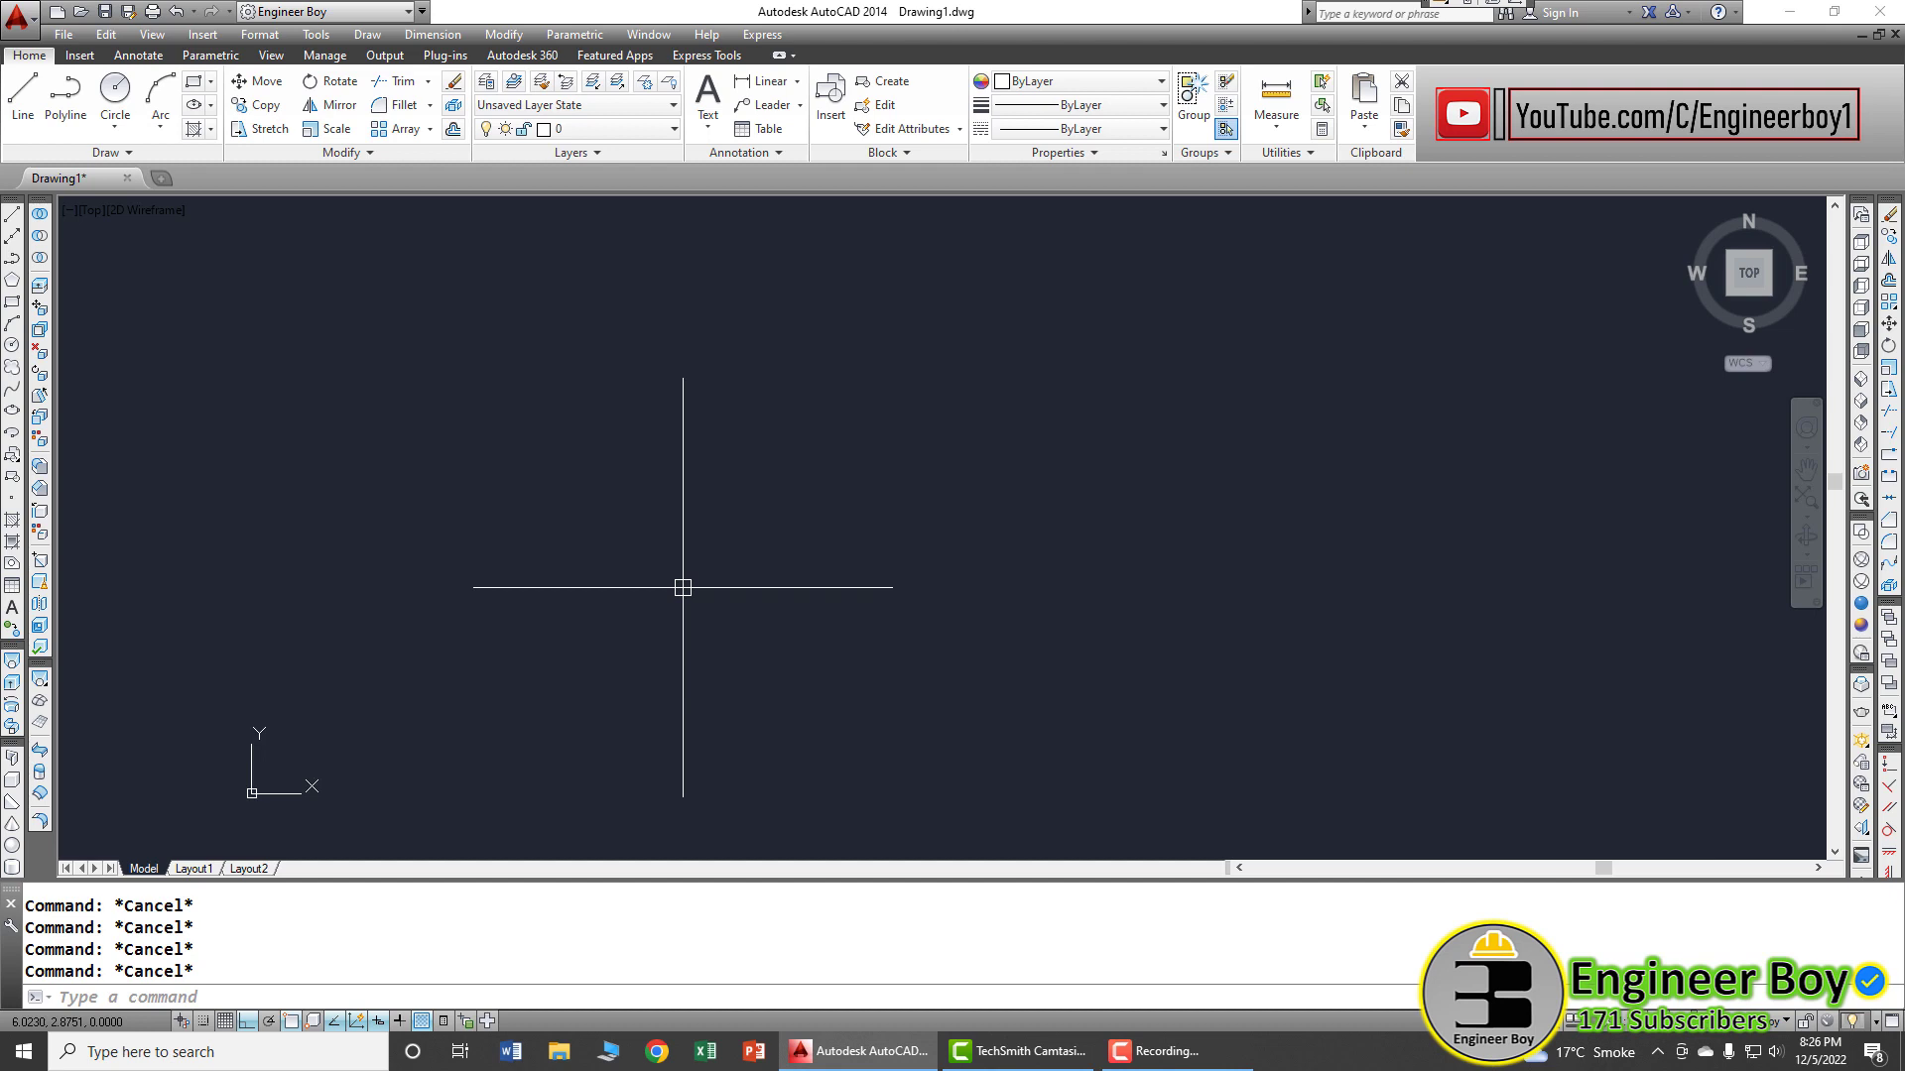
- With Ortho off, draw a two-segment line forming an open angle at a shared vertex
{"action": "type", "text": "l"}
{"action": "key", "text": "Return"}
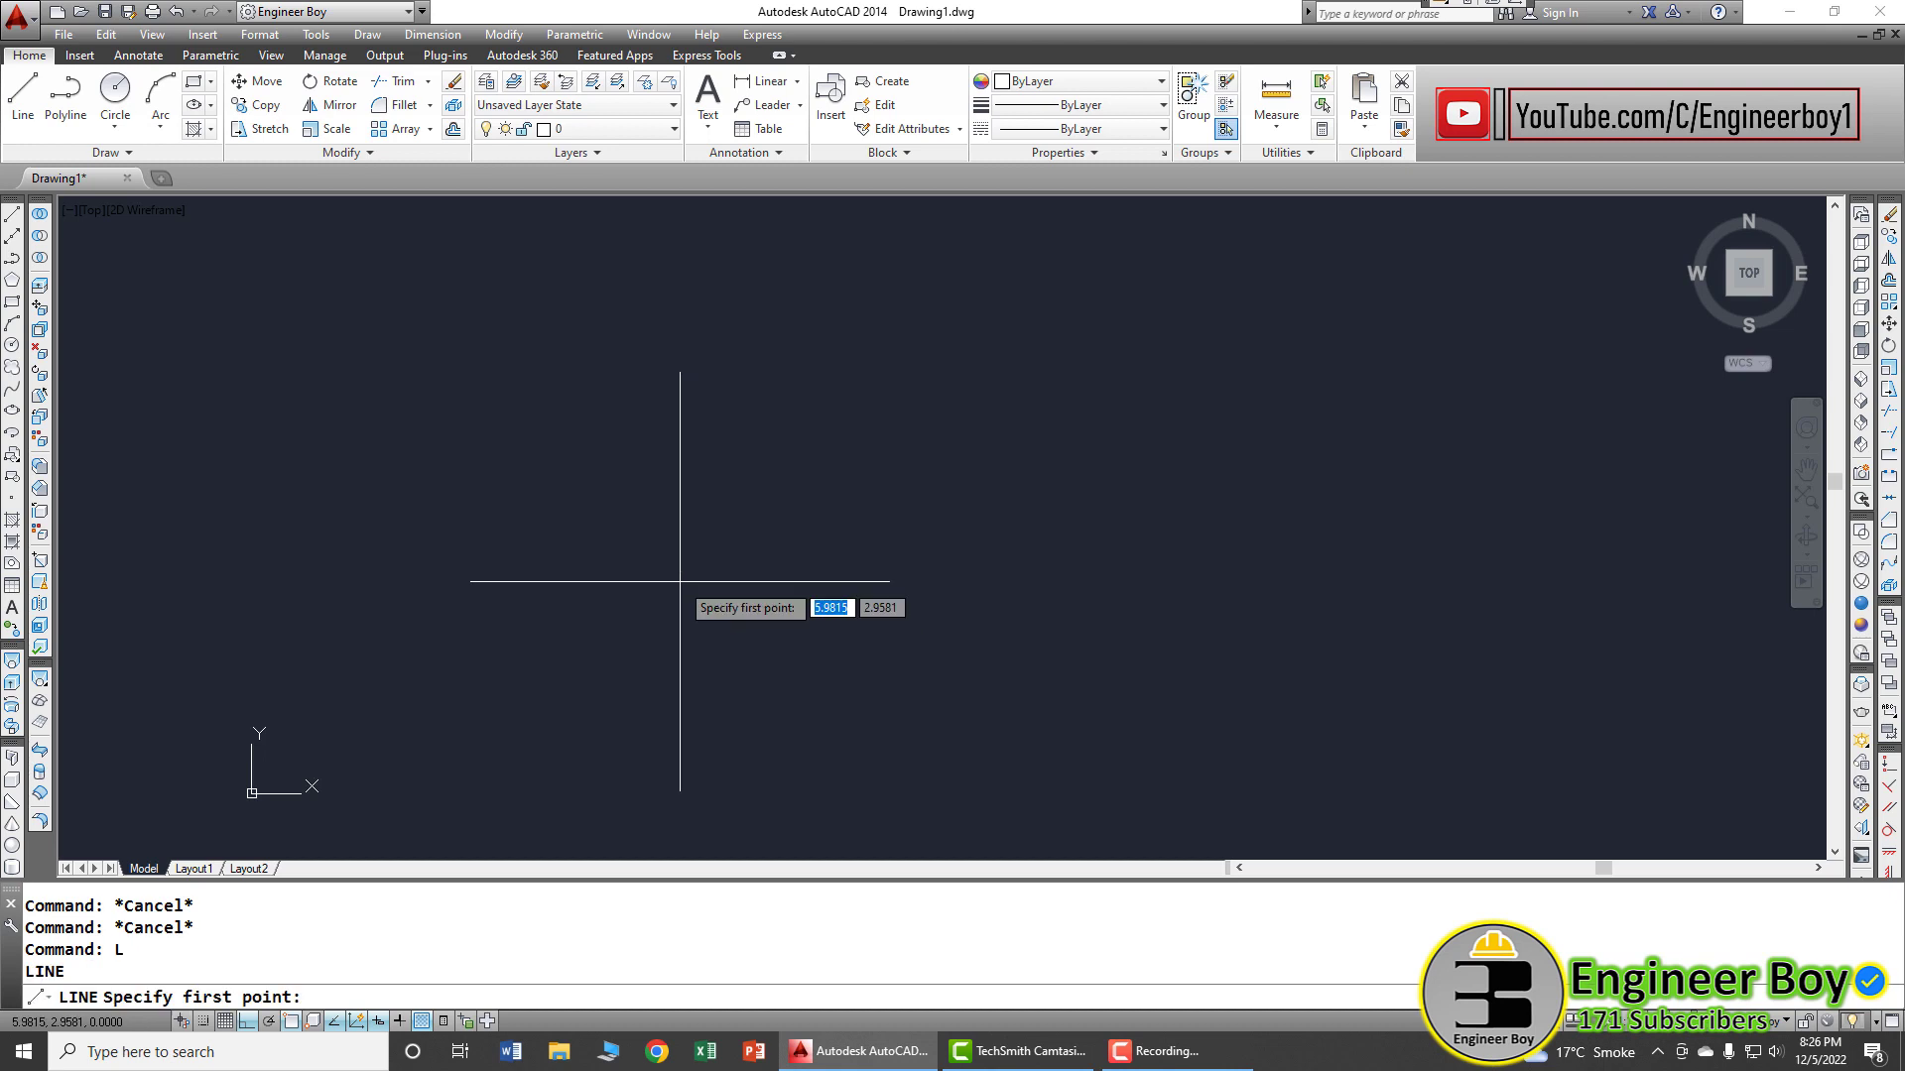
{"action": "left_click", "coordinate": [799, 333]}
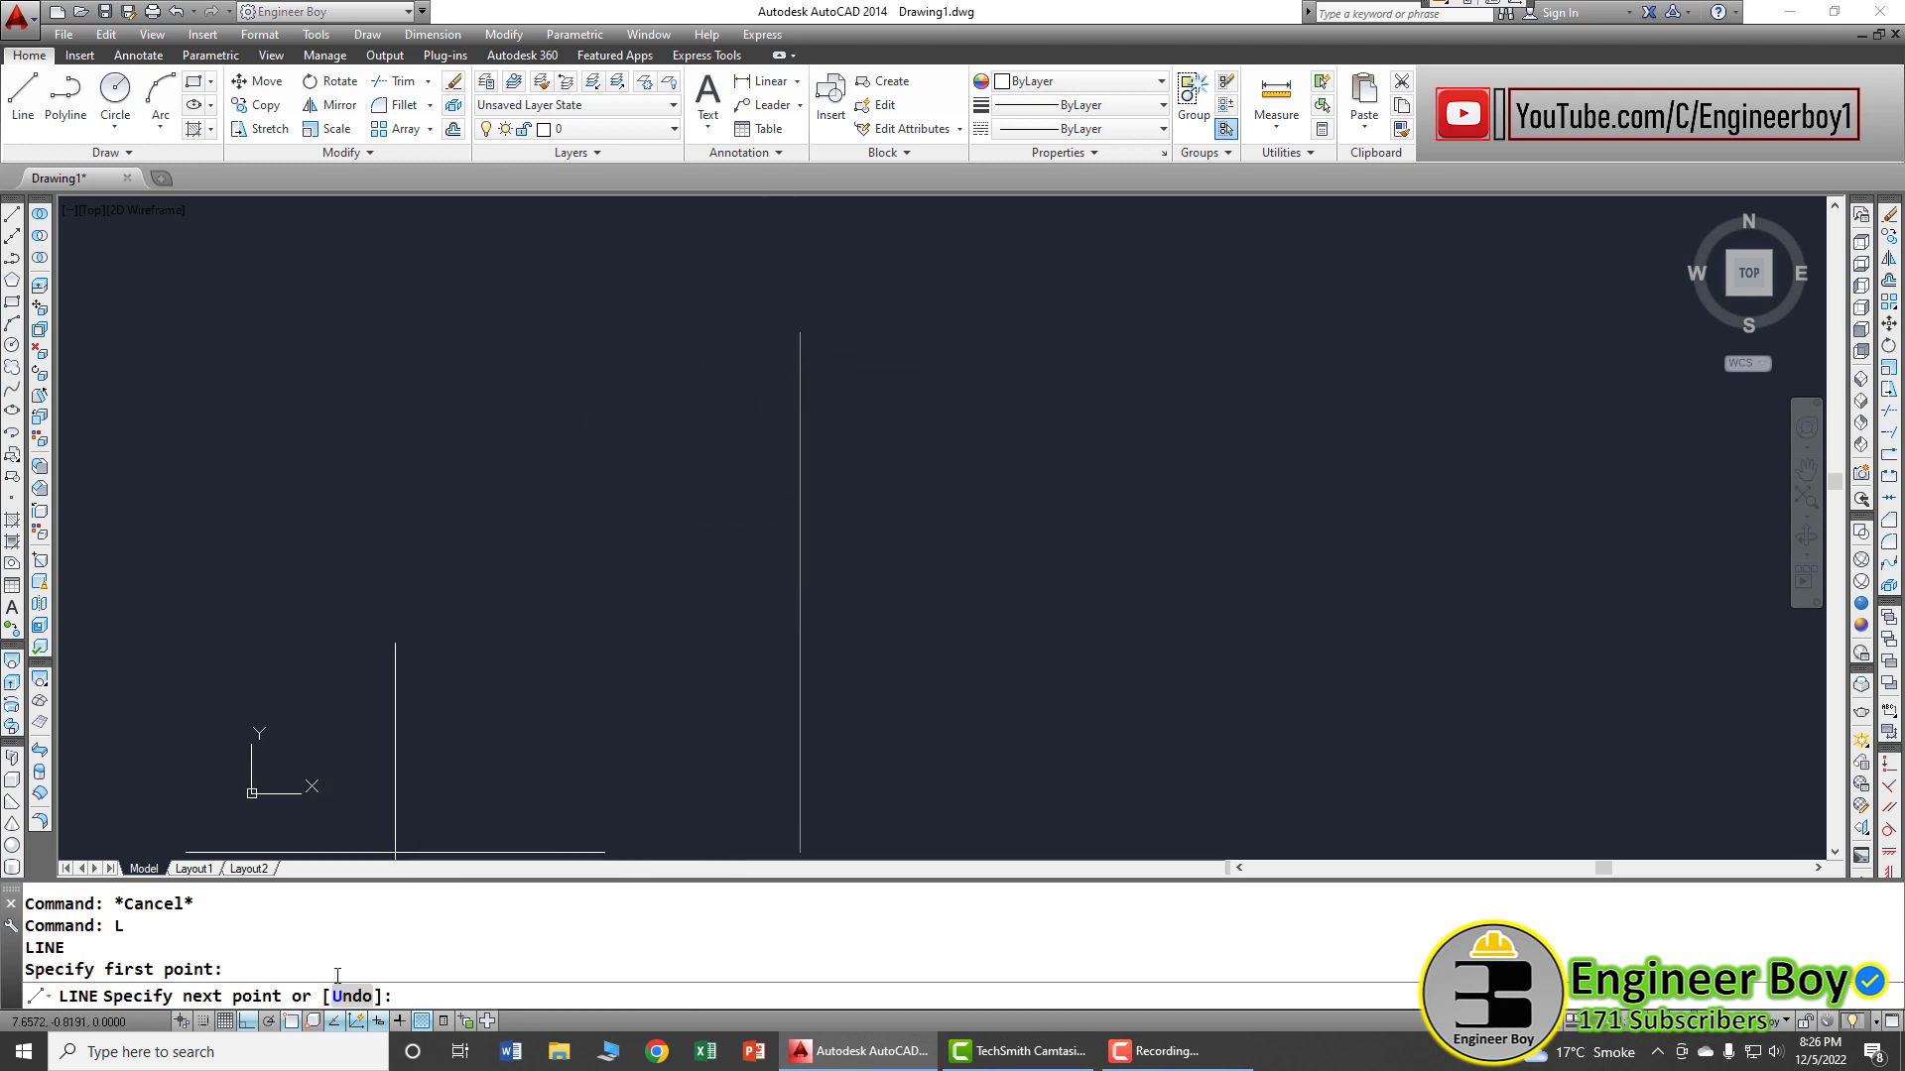
{"action": "left_click", "coordinate": [247, 1021]}
{"action": "left_click", "coordinate": [589, 594]}
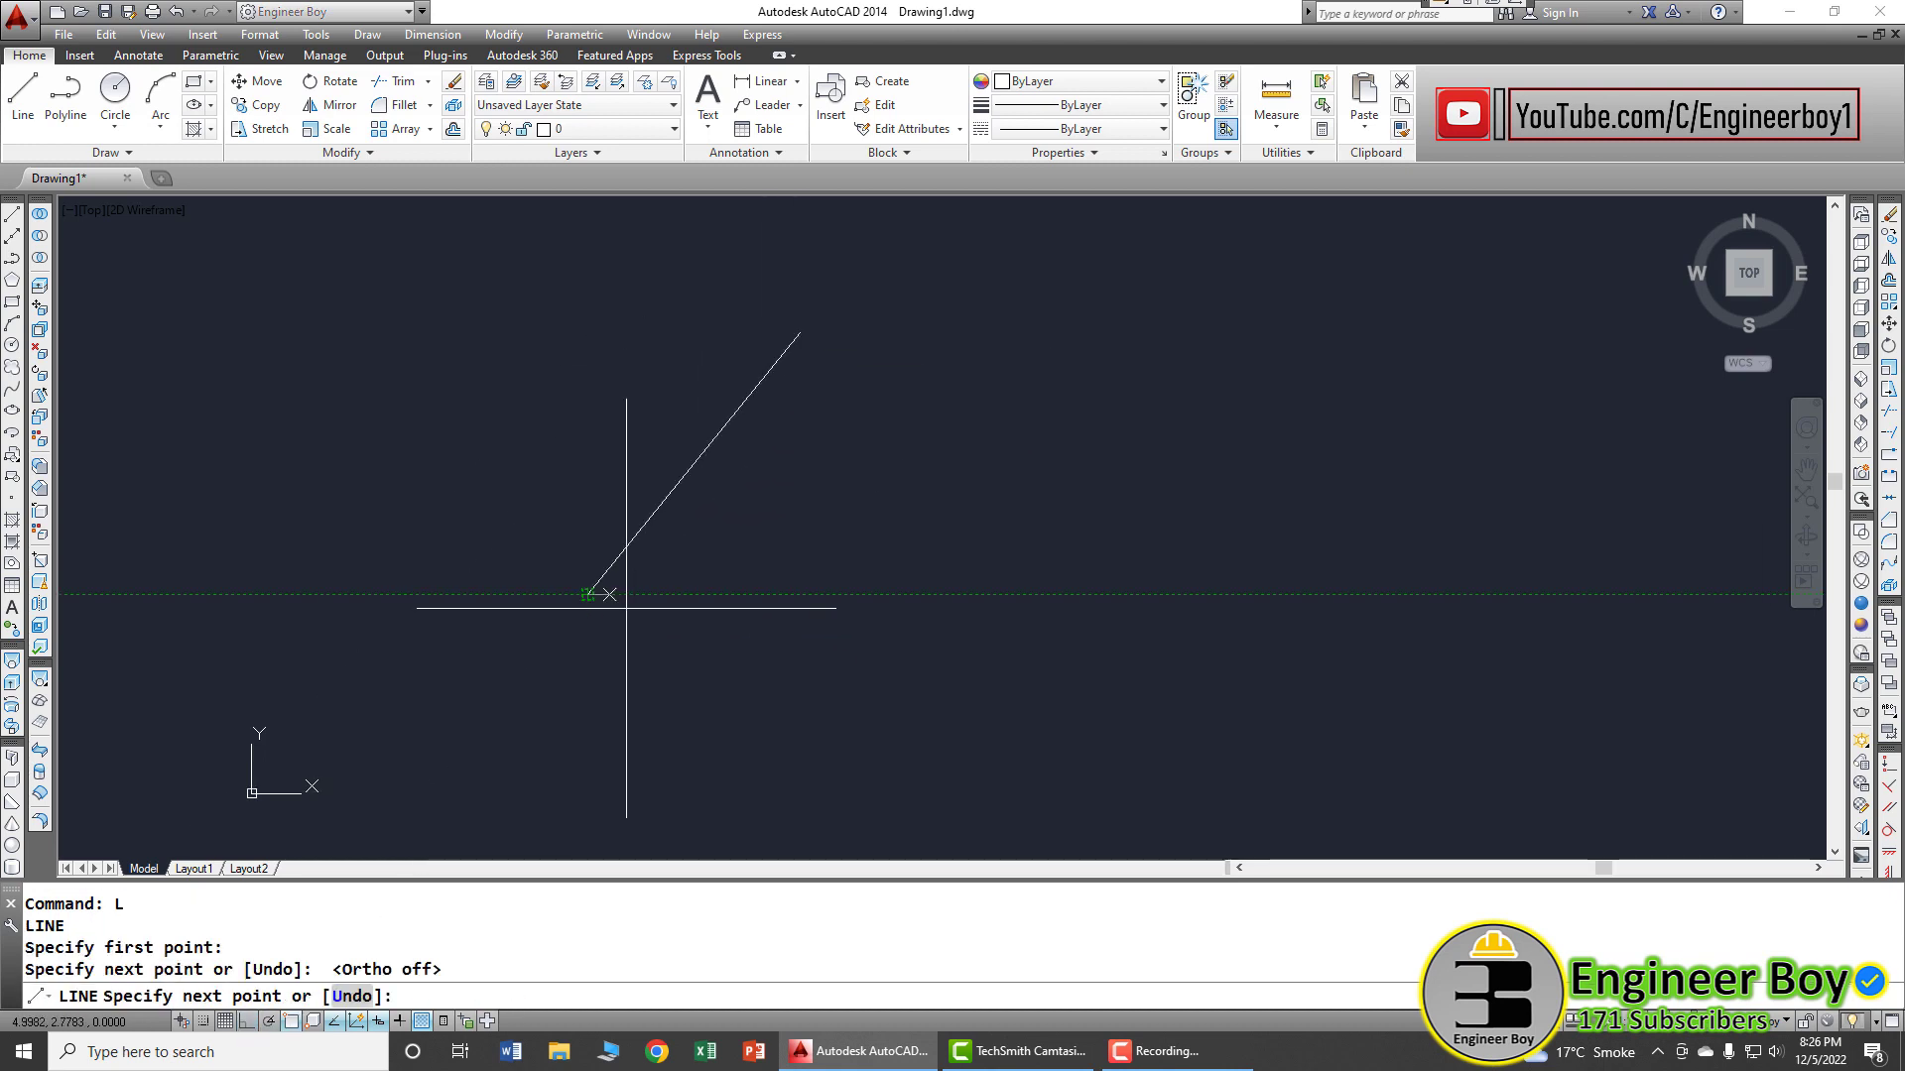
{"action": "left_click", "coordinate": [983, 686]}
{"action": "key", "text": "Return"}
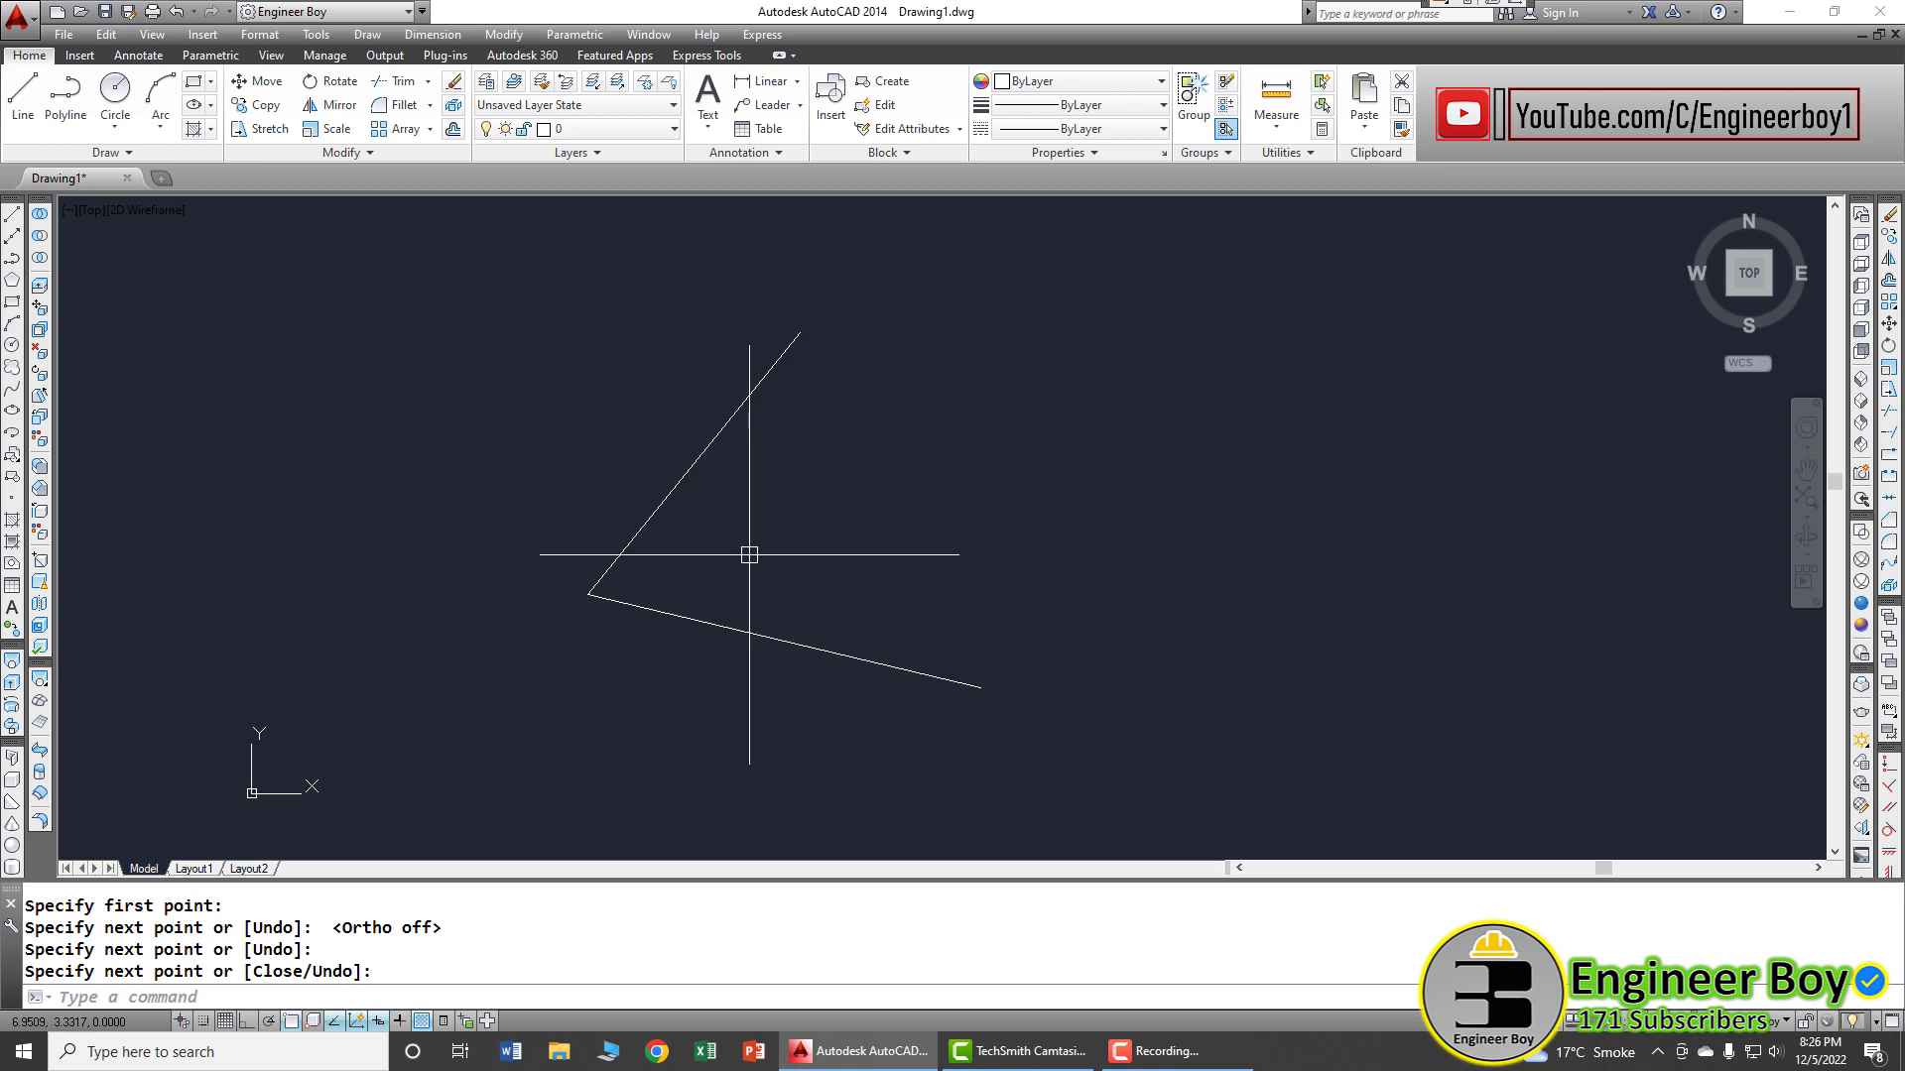
- Create a Bisect XLINE through the vertex, using a point on the upper line and one on the lower line
{"action": "type", "text": "l"}
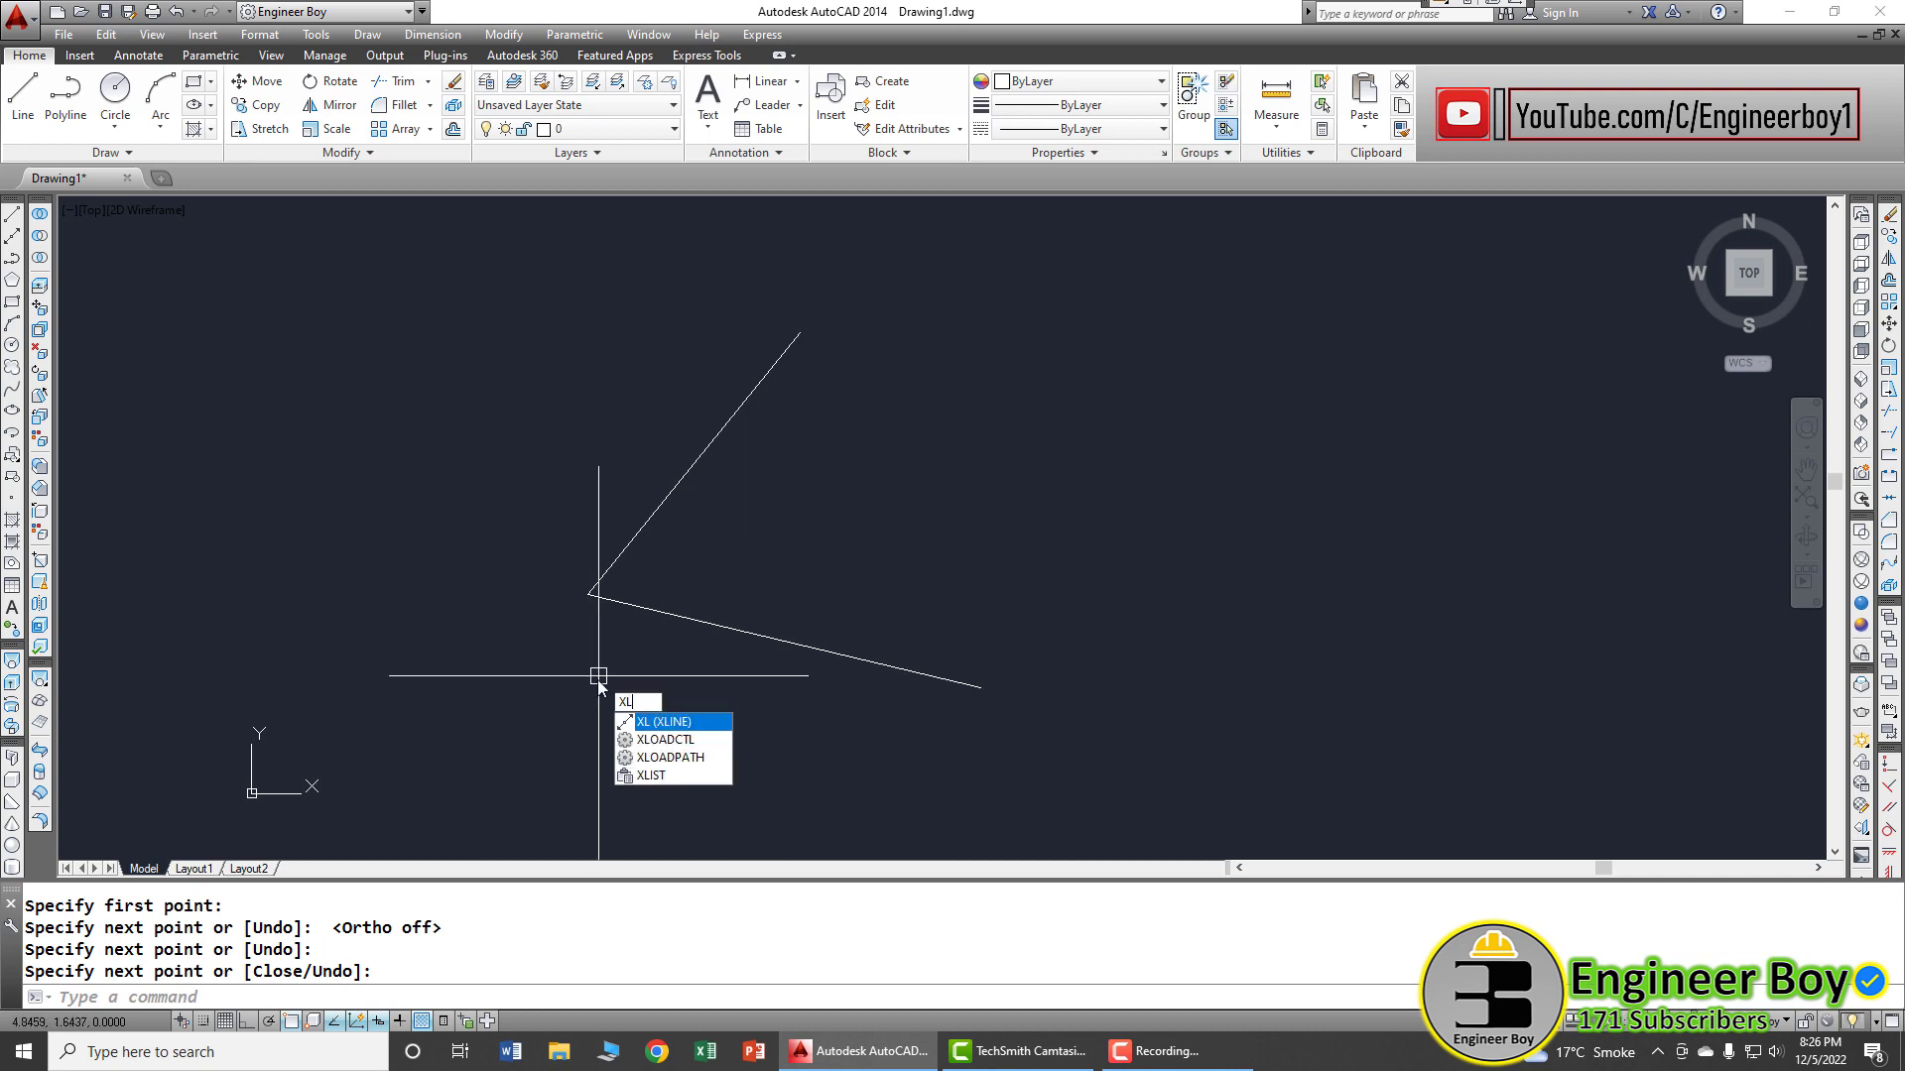
{"action": "key", "text": "Return"}
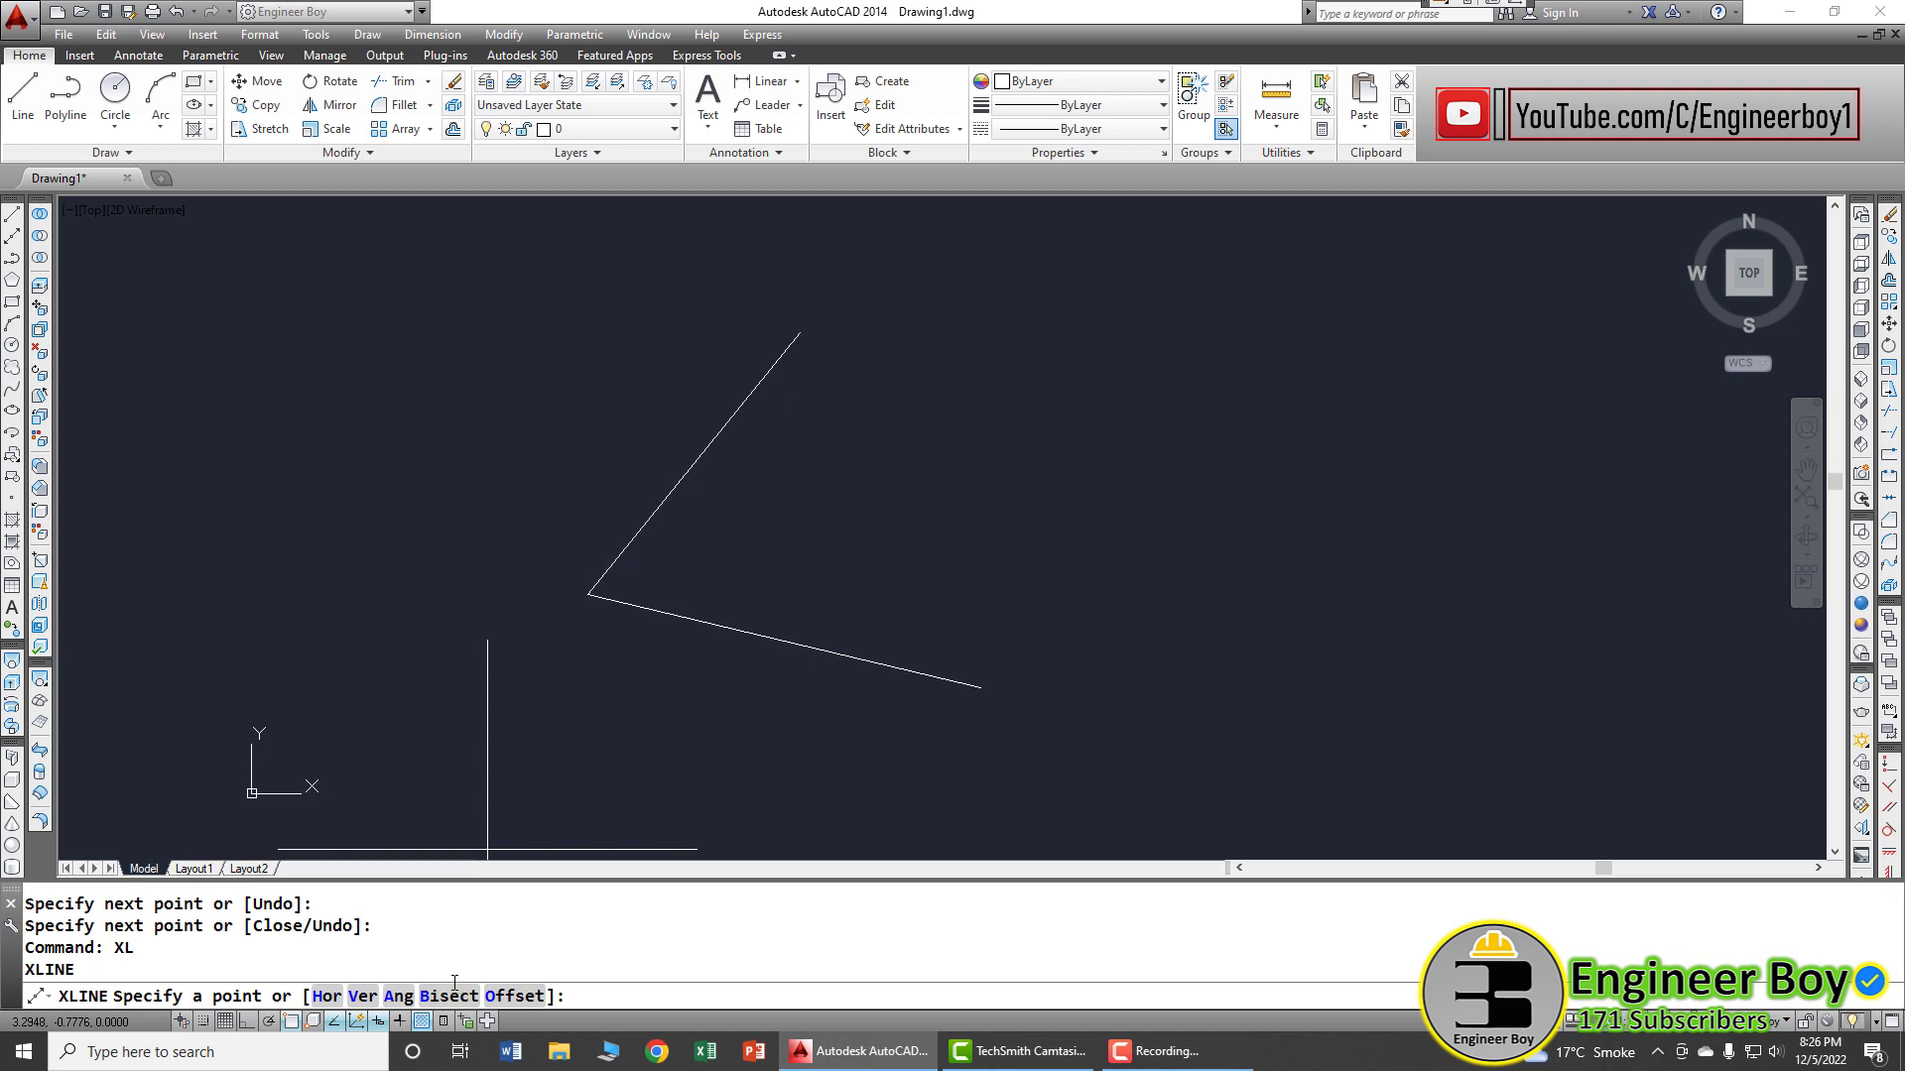
{"action": "key", "text": "Return"}
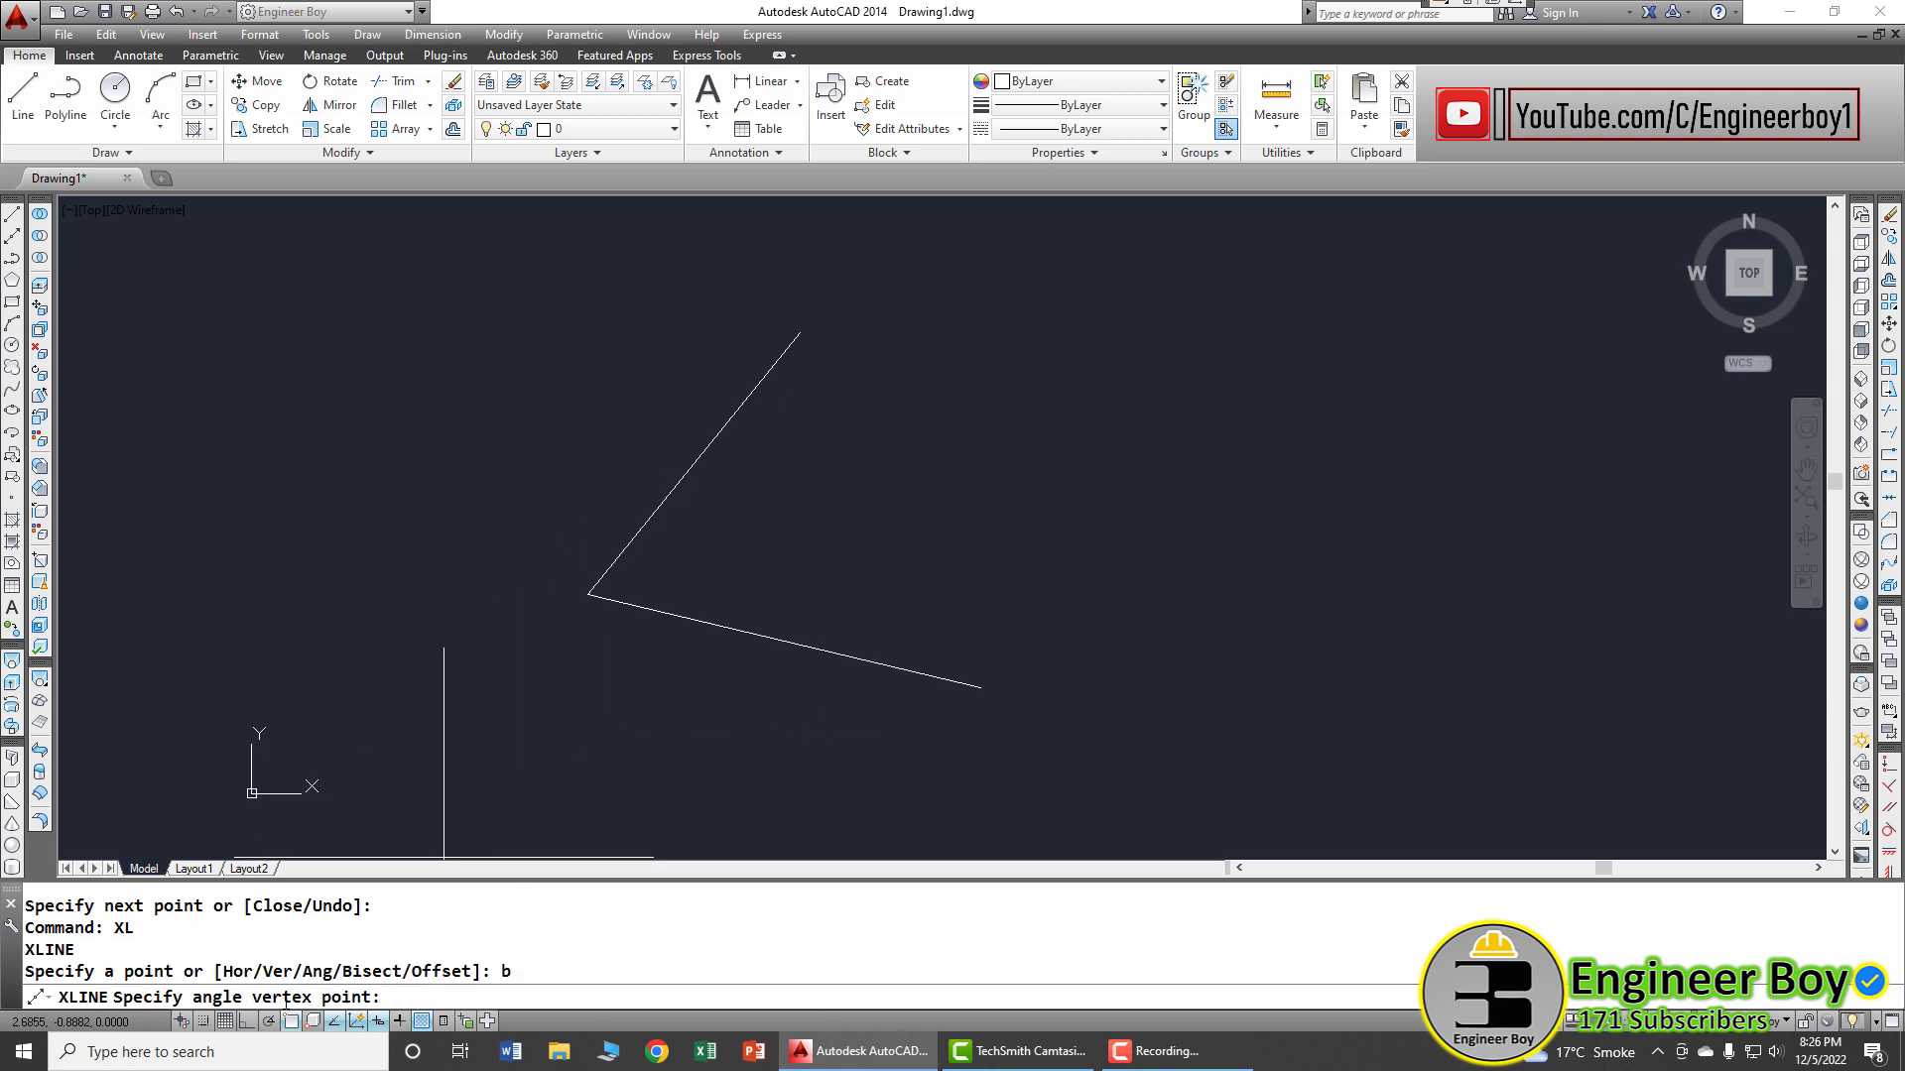
{"action": "left_click", "coordinate": [588, 594]}
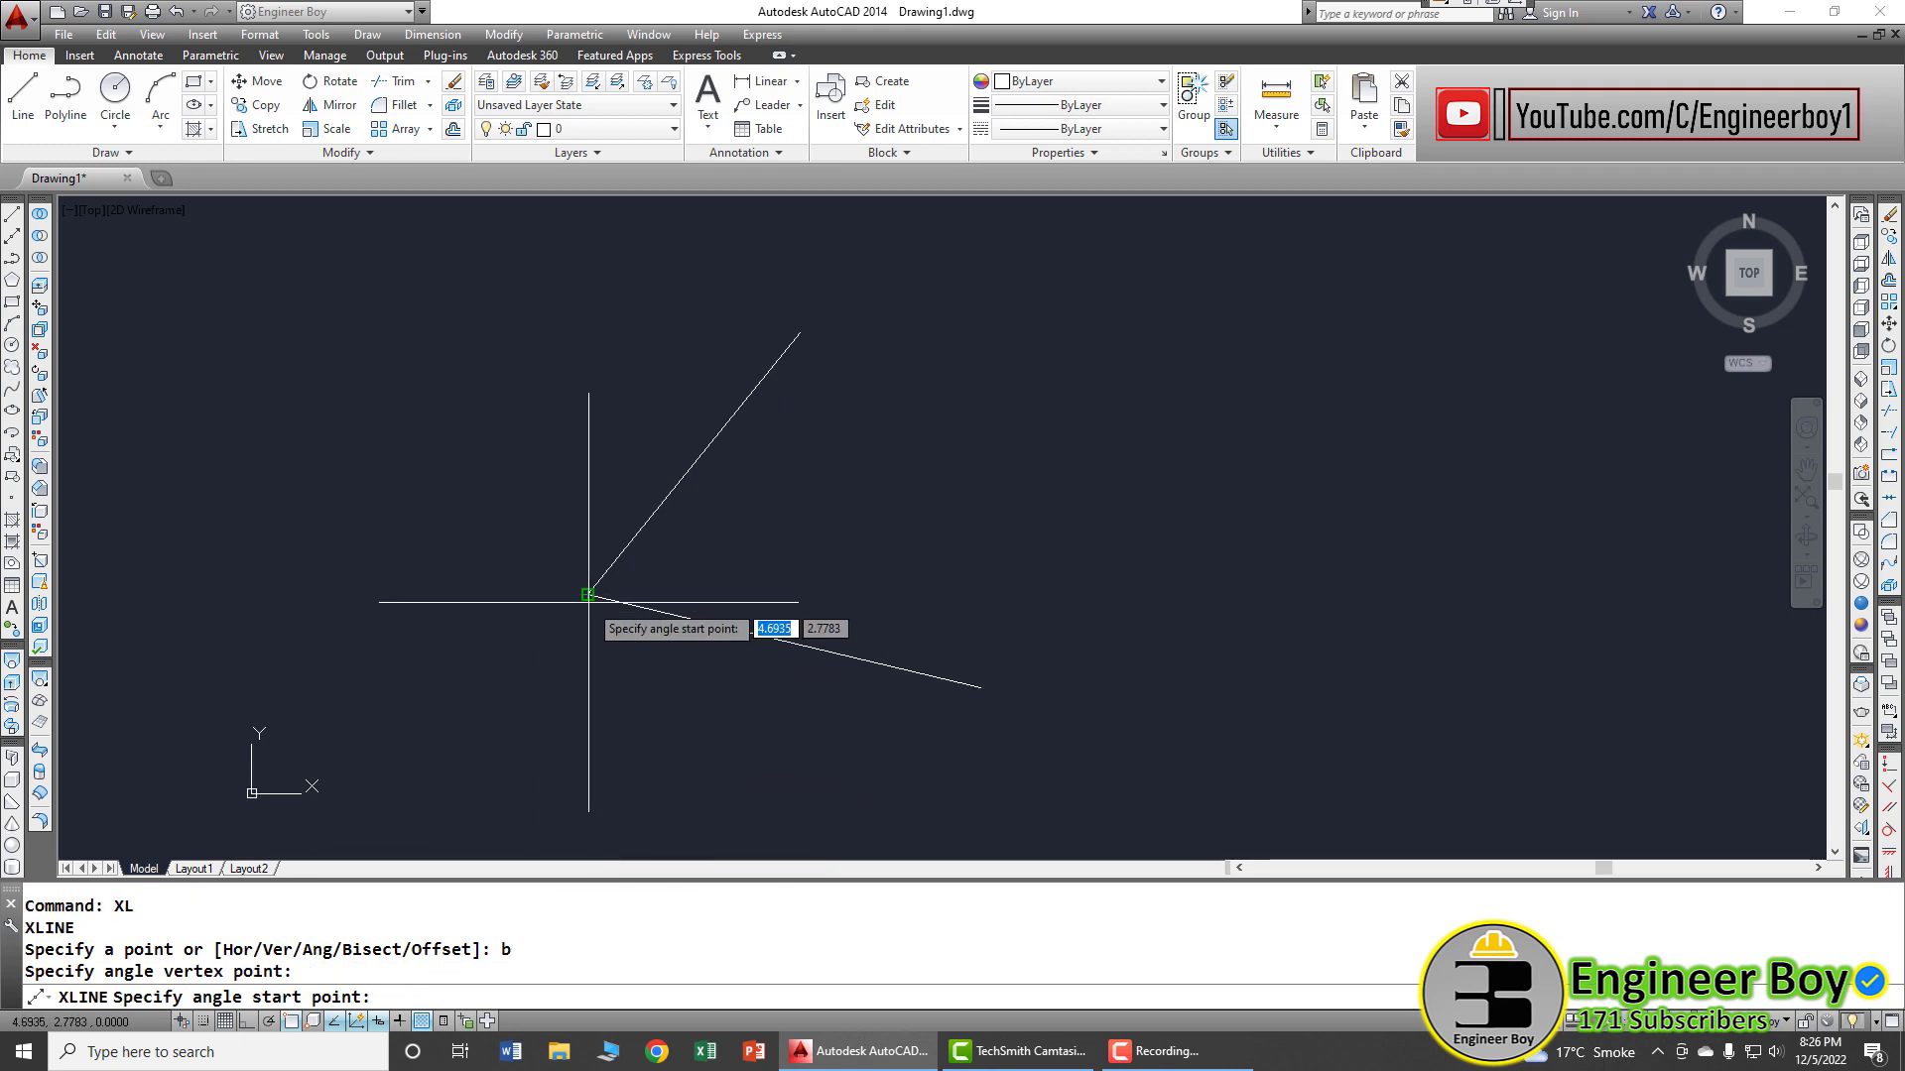
{"action": "left_click", "coordinate": [761, 385]}
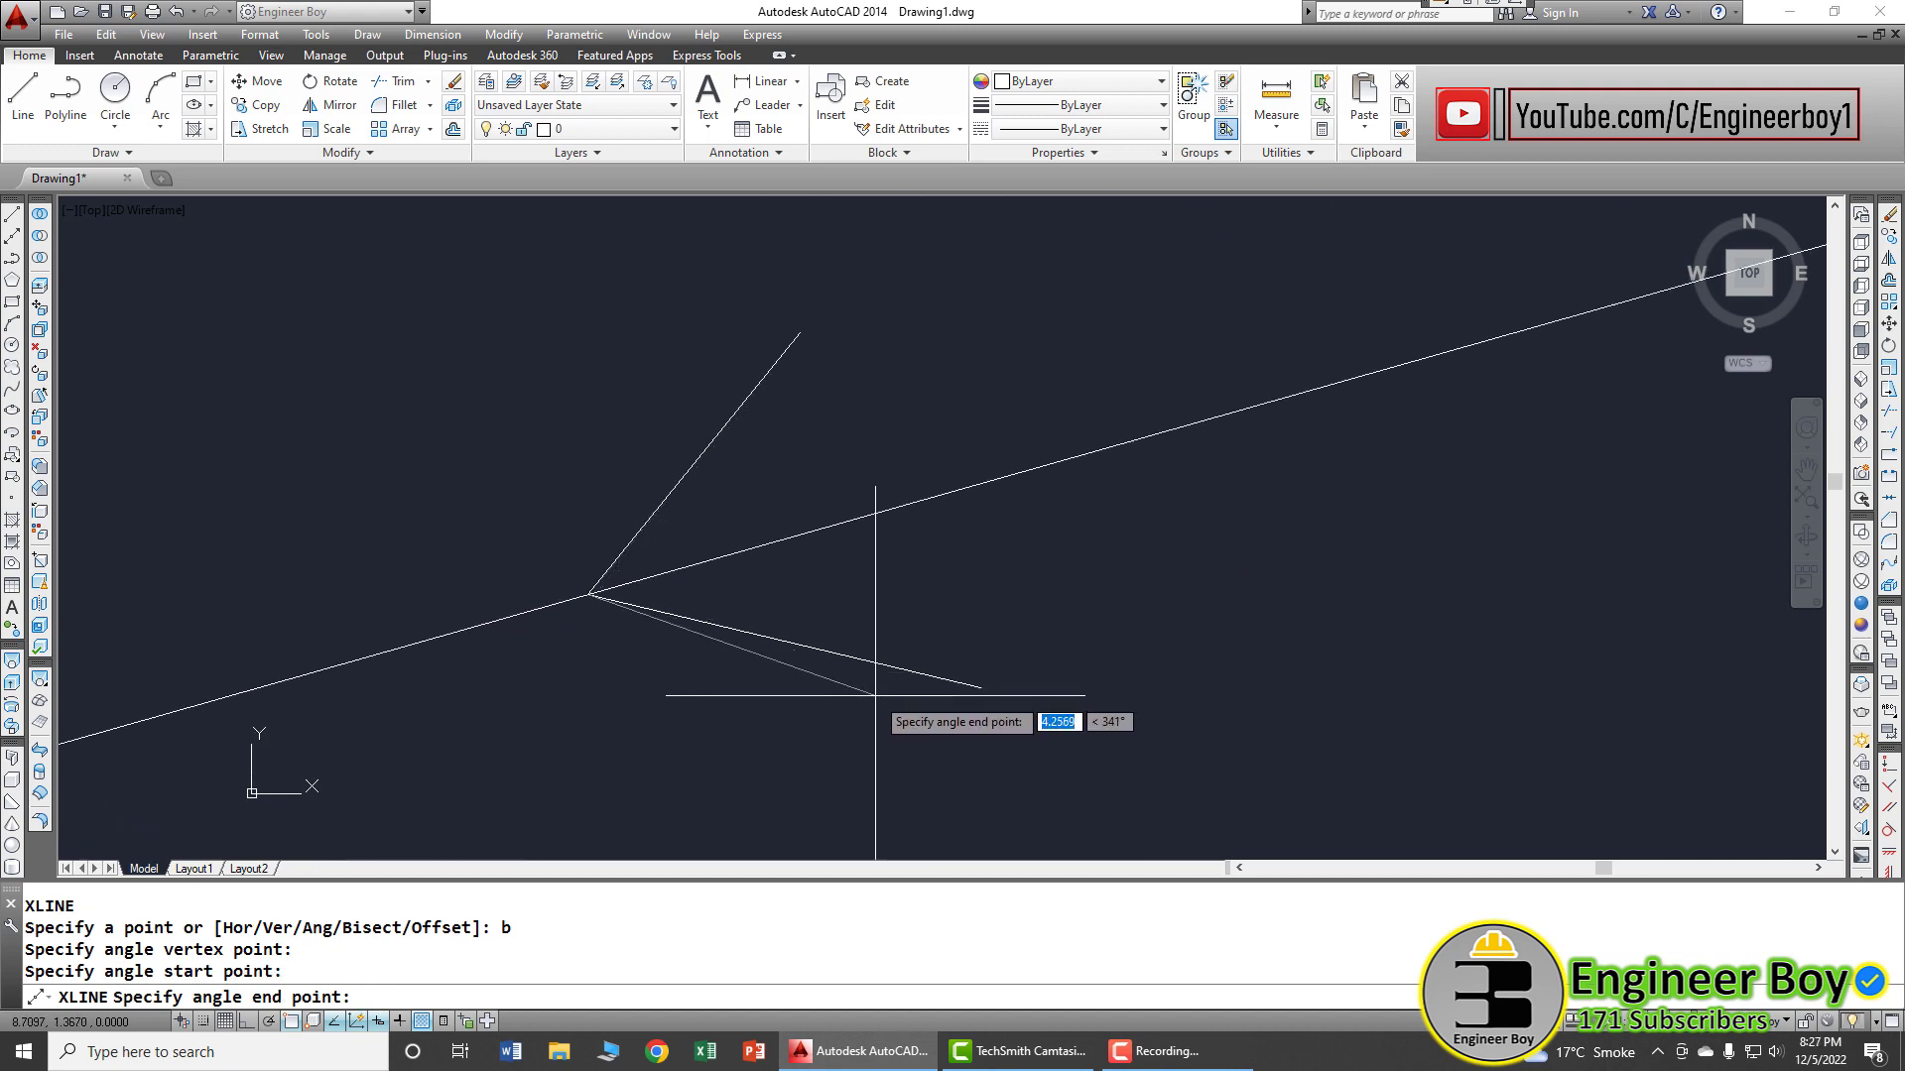
{"action": "left_click", "coordinate": [881, 663]}
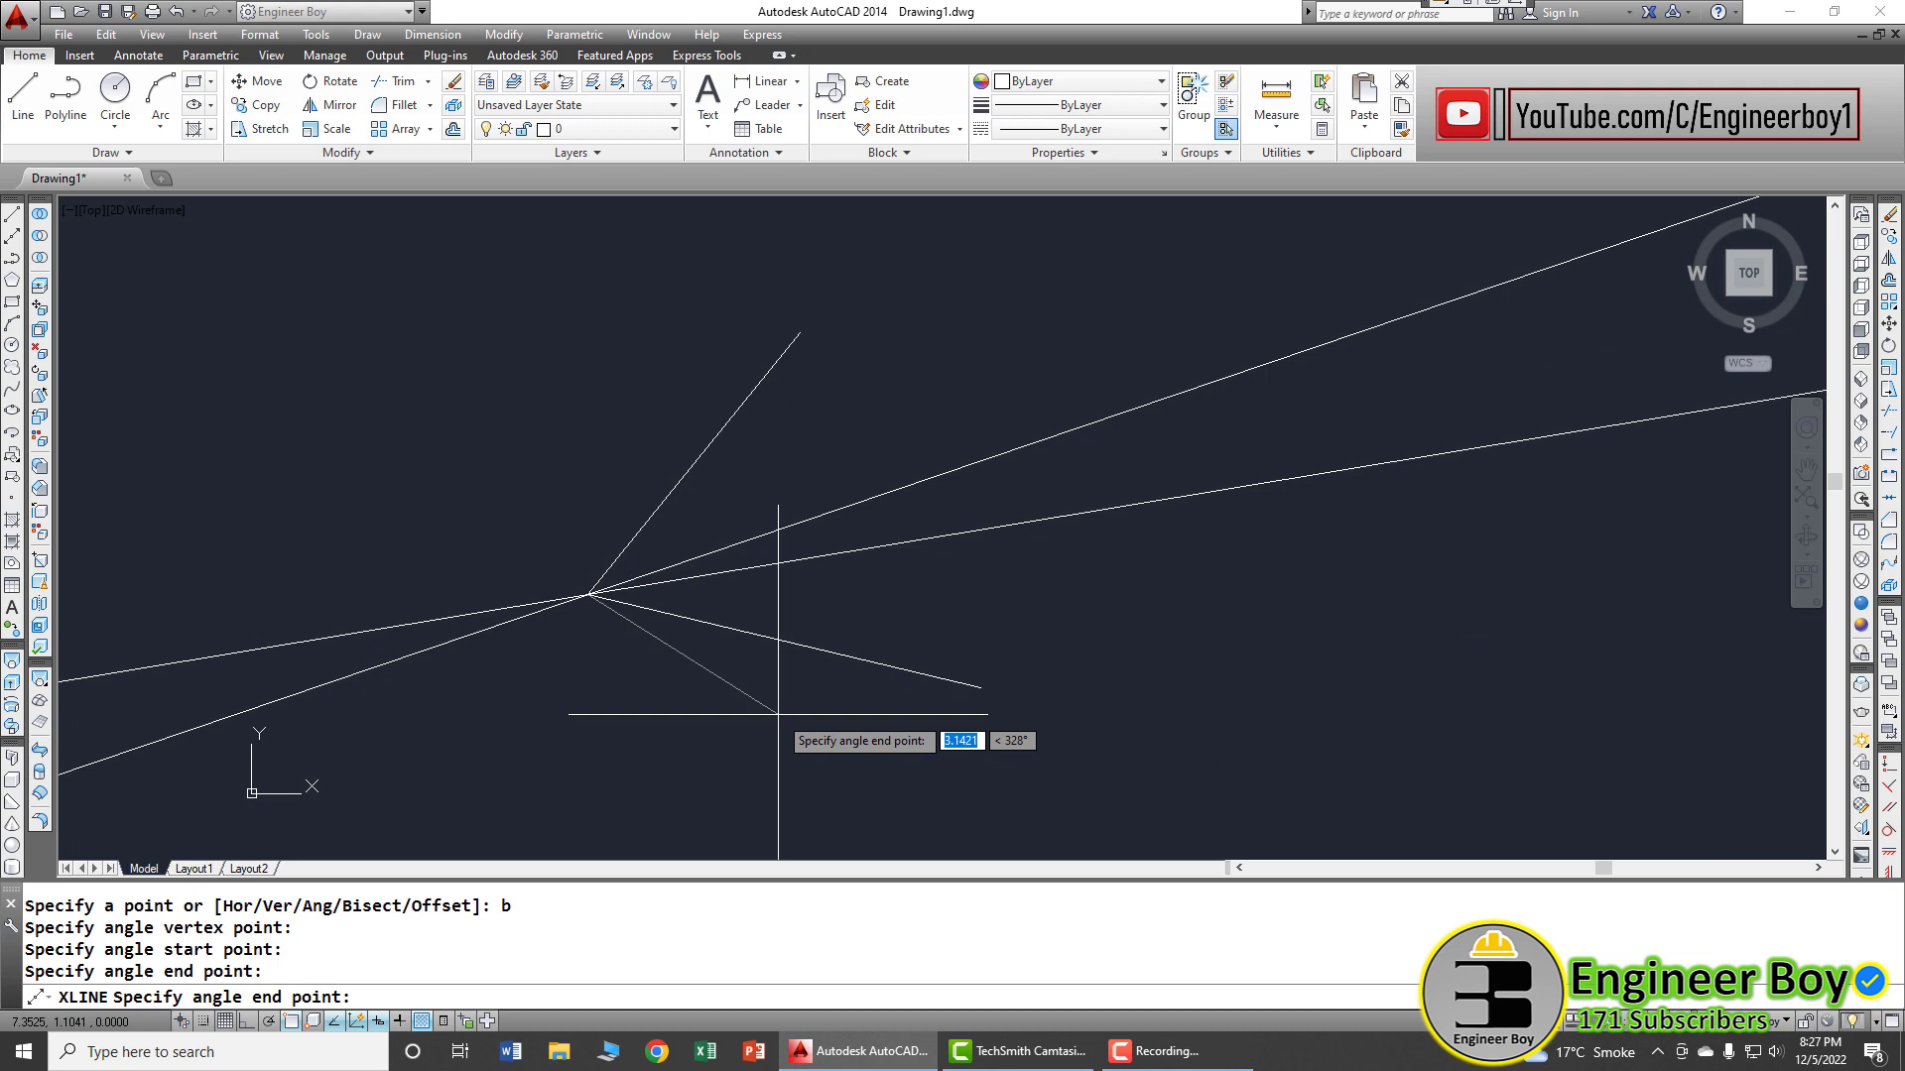
{"action": "key", "text": "Return"}
{"action": "scroll", "coordinate": [779, 545], "scroll_direction": "up", "scroll_amount": 2}
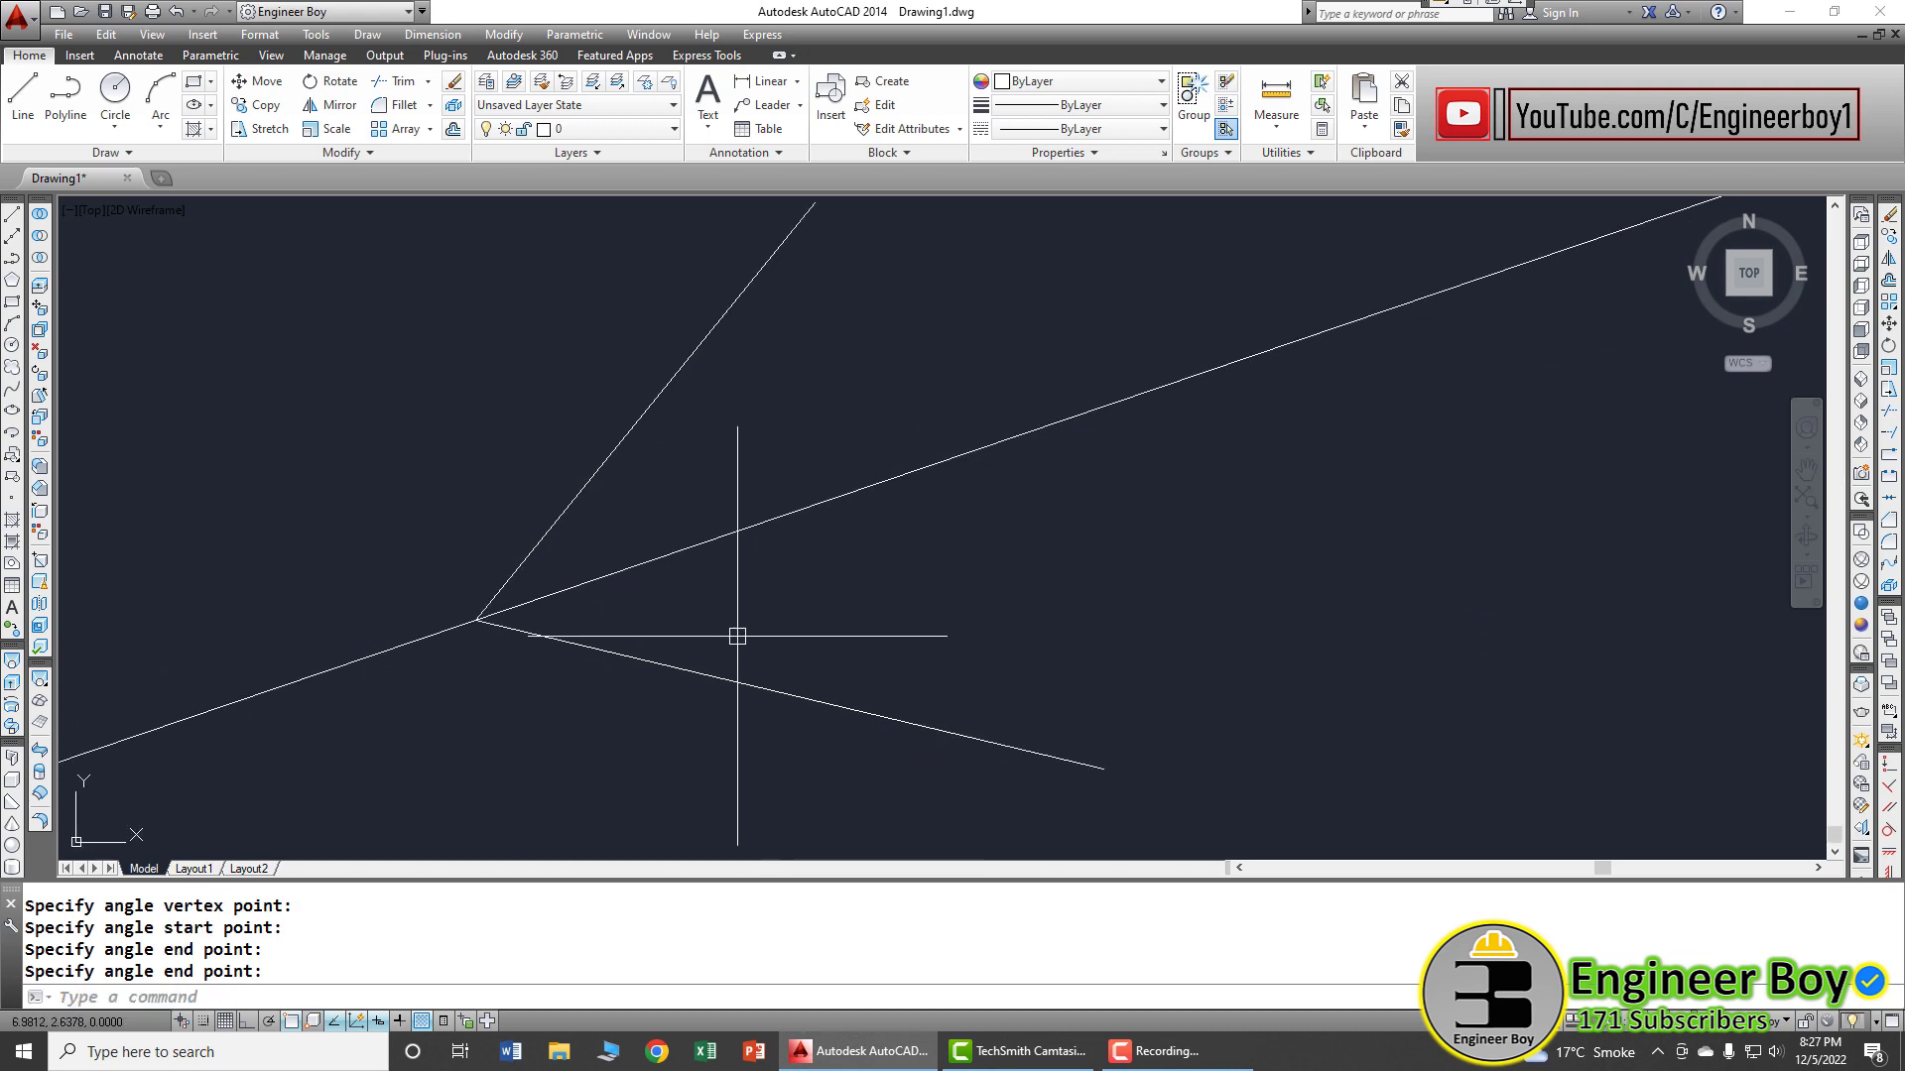
- Dimension the angle between the upper line and the bisector as 32°
{"action": "type", "text": "L"}
{"action": "key", "text": "Return"}
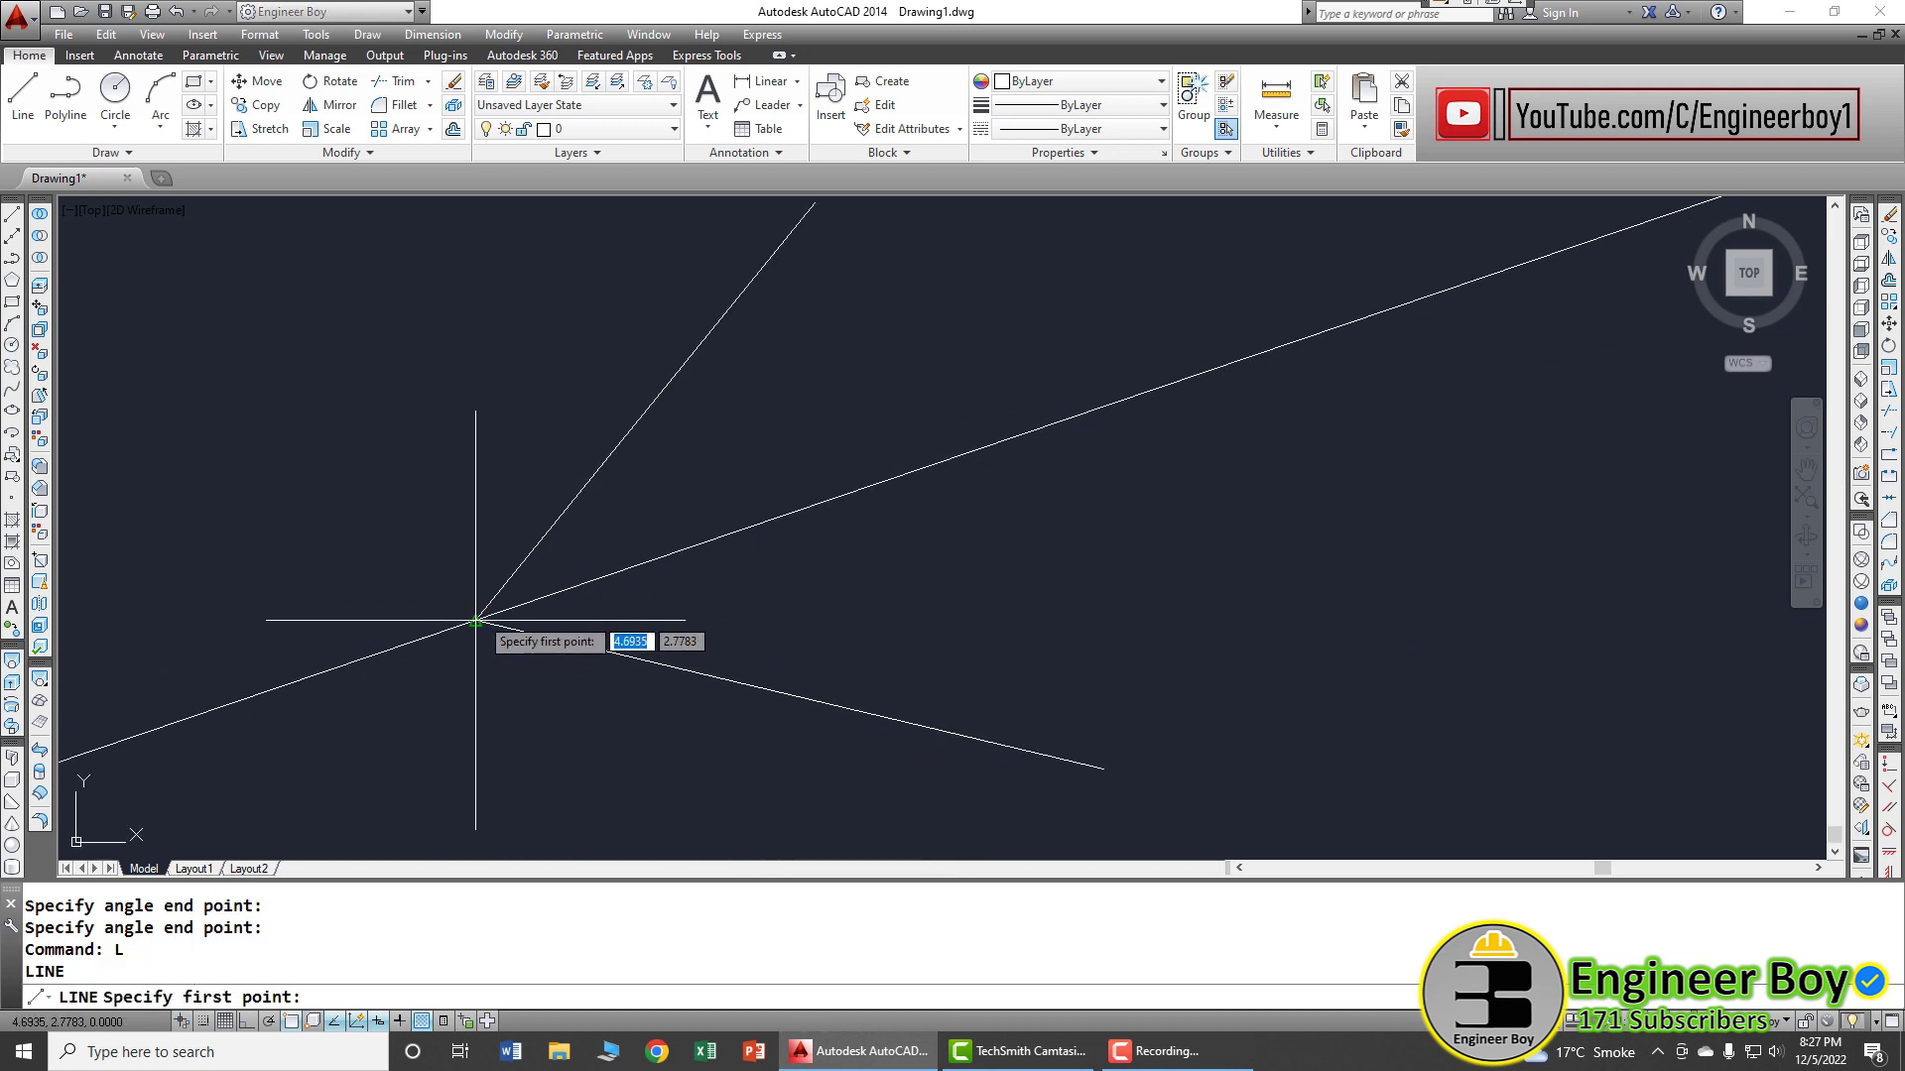
{"action": "left_click", "coordinate": [476, 620]}
{"action": "left_click", "coordinate": [1099, 409]}
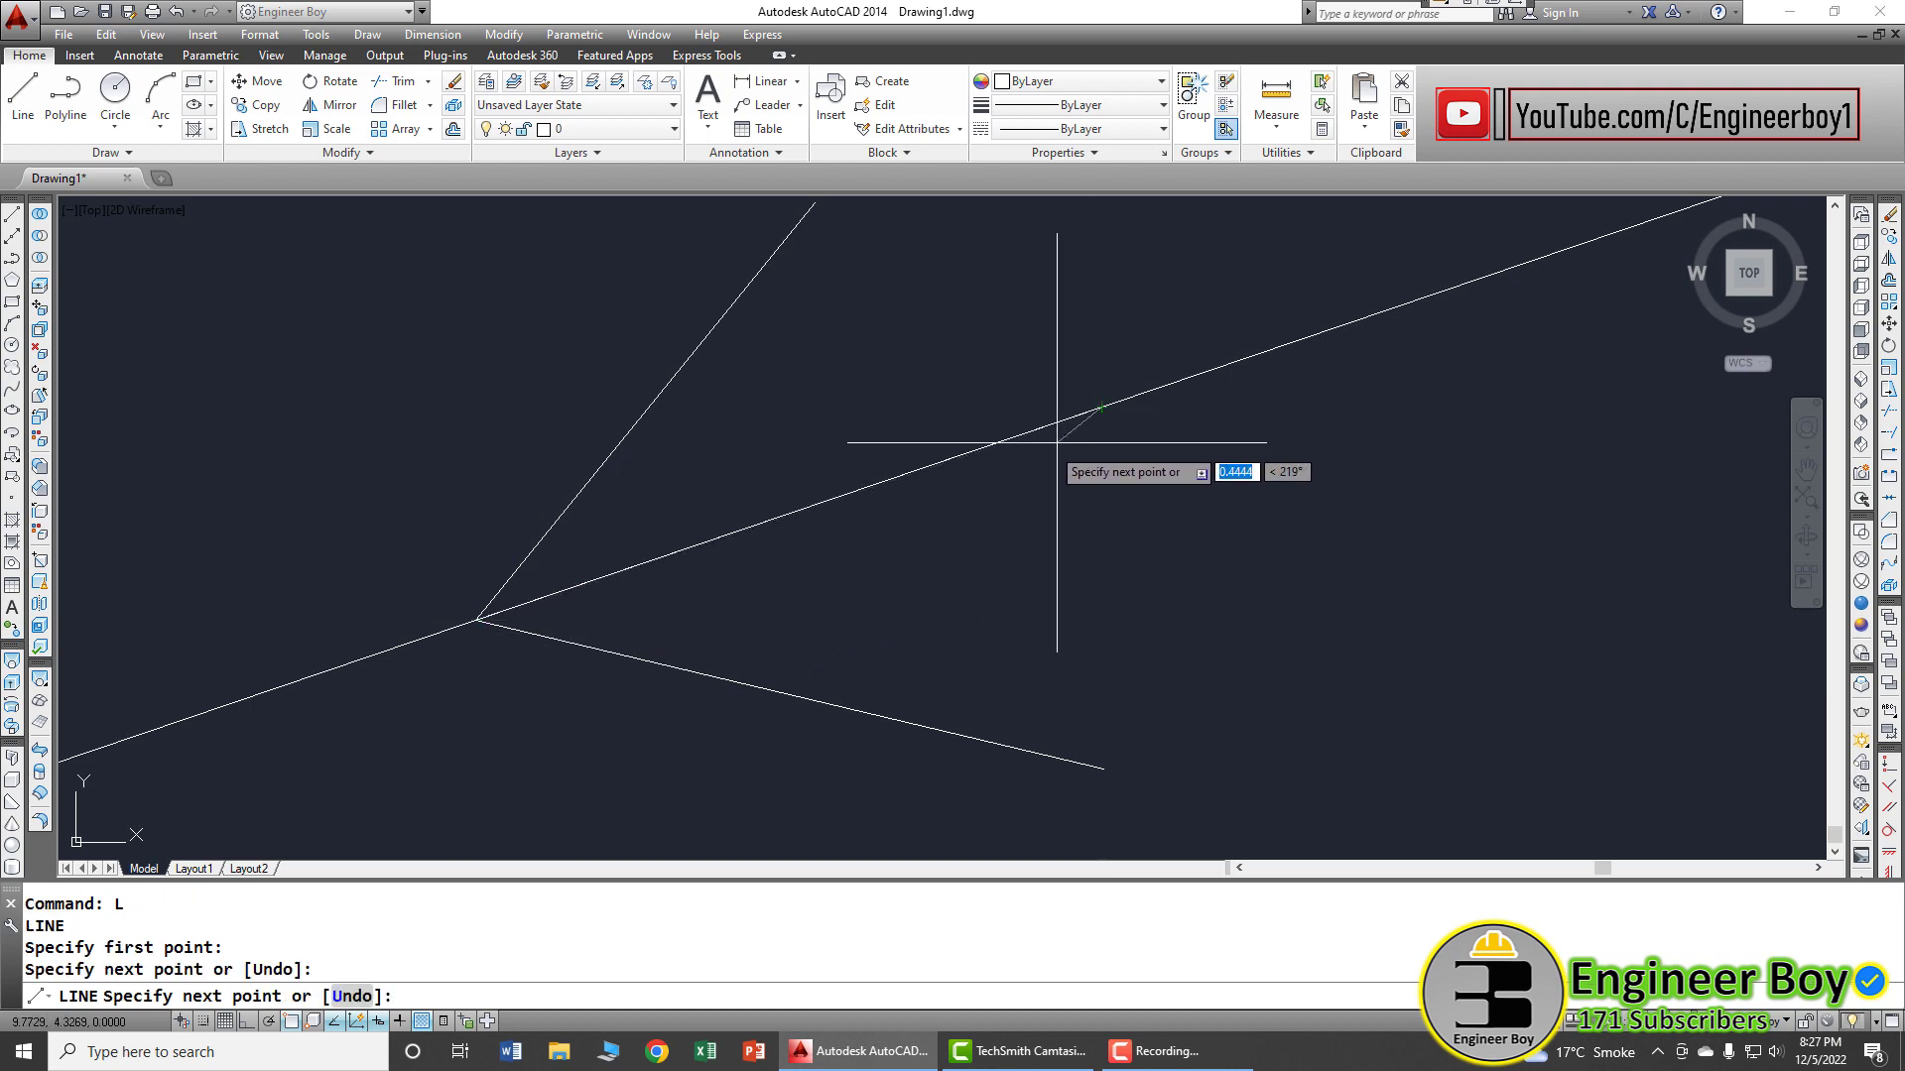
{"action": "key", "text": "Escape"}
{"action": "left_click", "coordinate": [432, 36]}
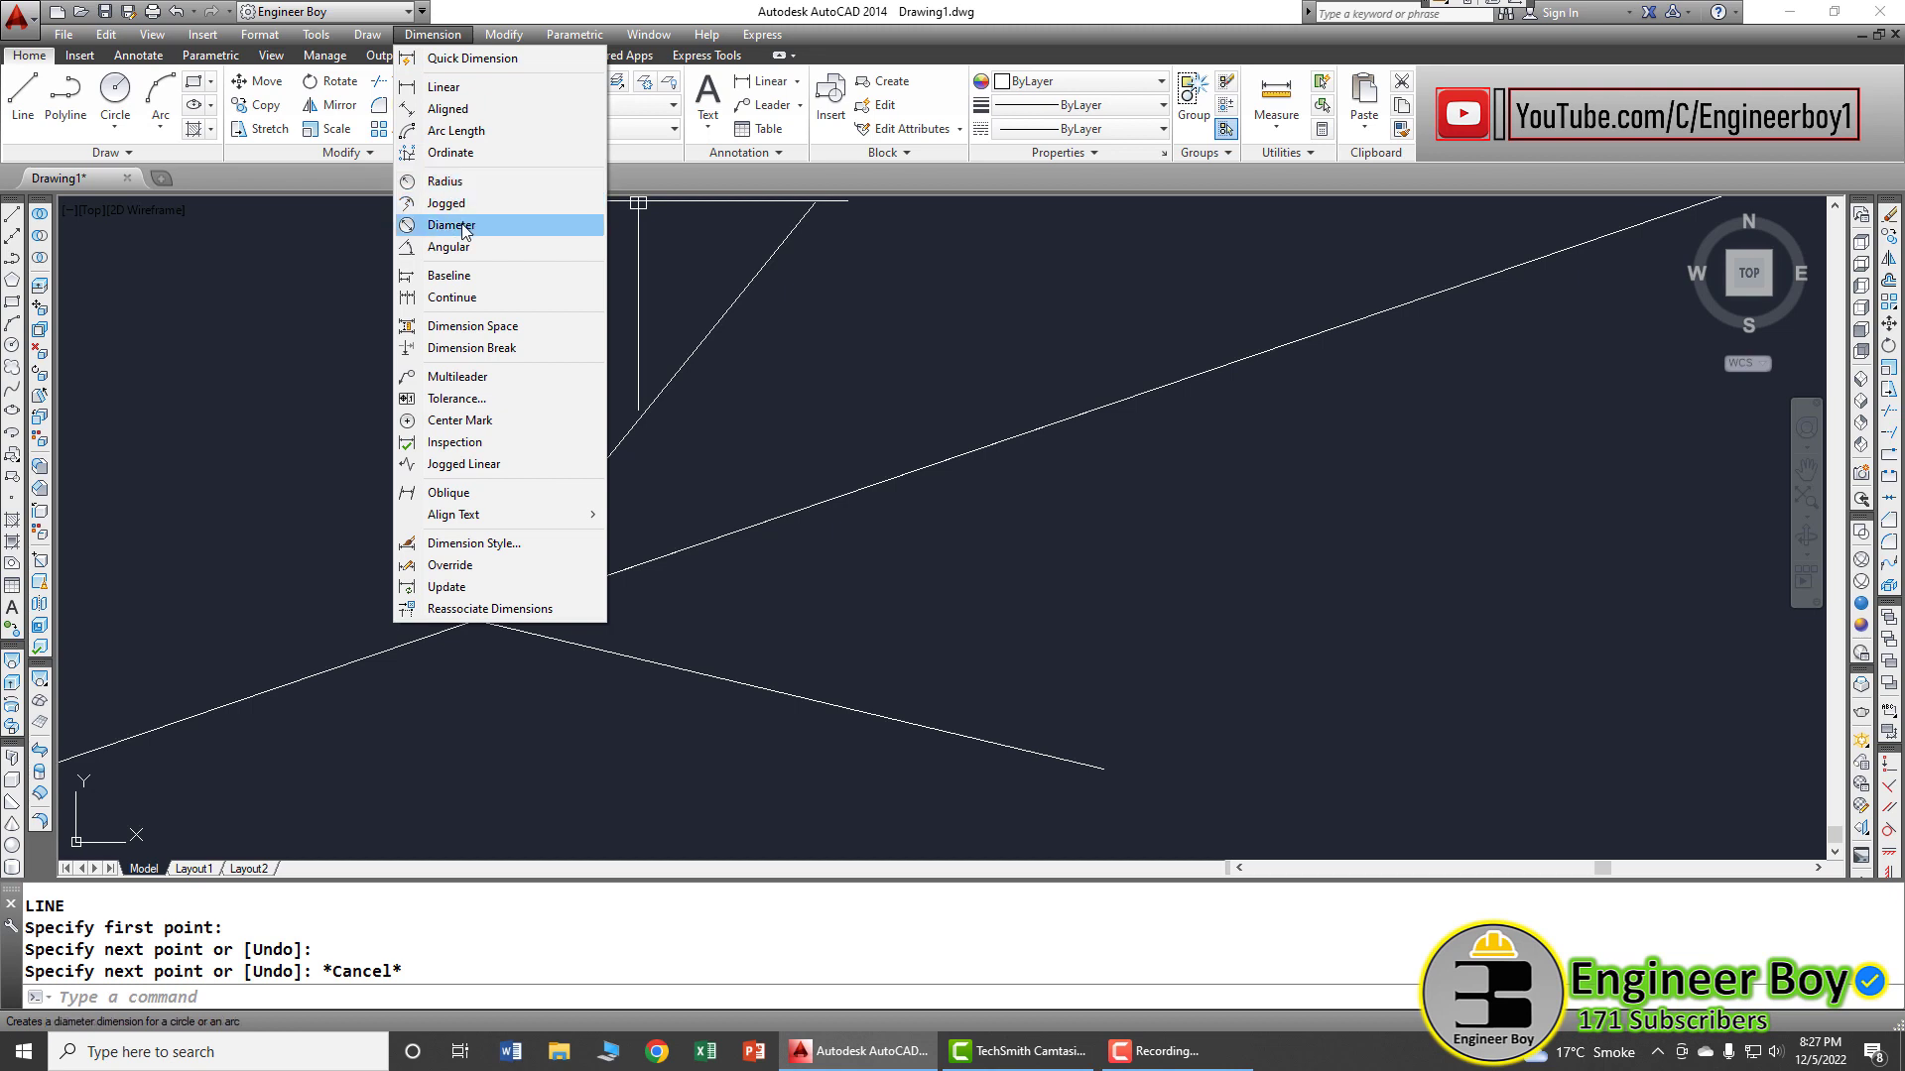
{"action": "left_click", "coordinate": [448, 247]}
{"action": "left_click", "coordinate": [622, 438]}
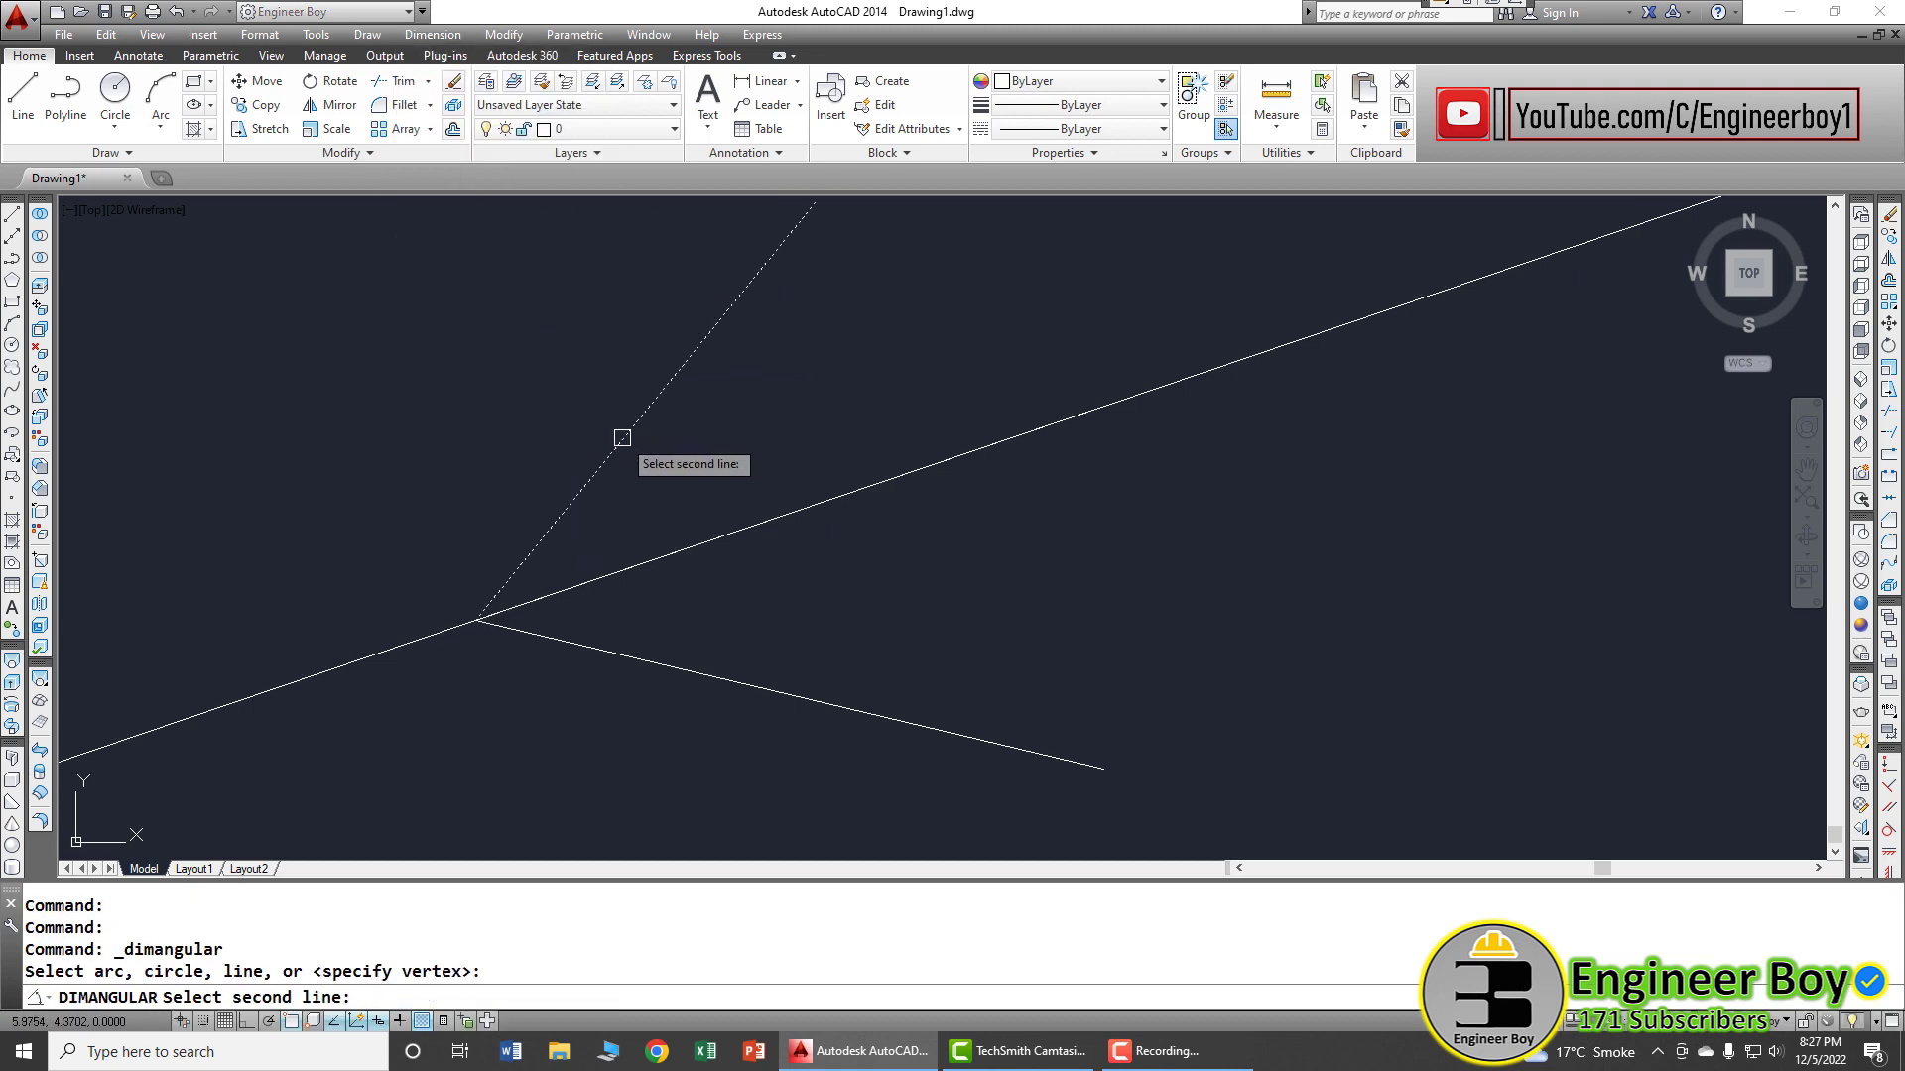
{"action": "left_click", "coordinate": [708, 542]}
{"action": "left_click", "coordinate": [756, 427]}
- Add a second 32° angular dimension between the bisector and the lower line
{"action": "key", "text": "Return"}
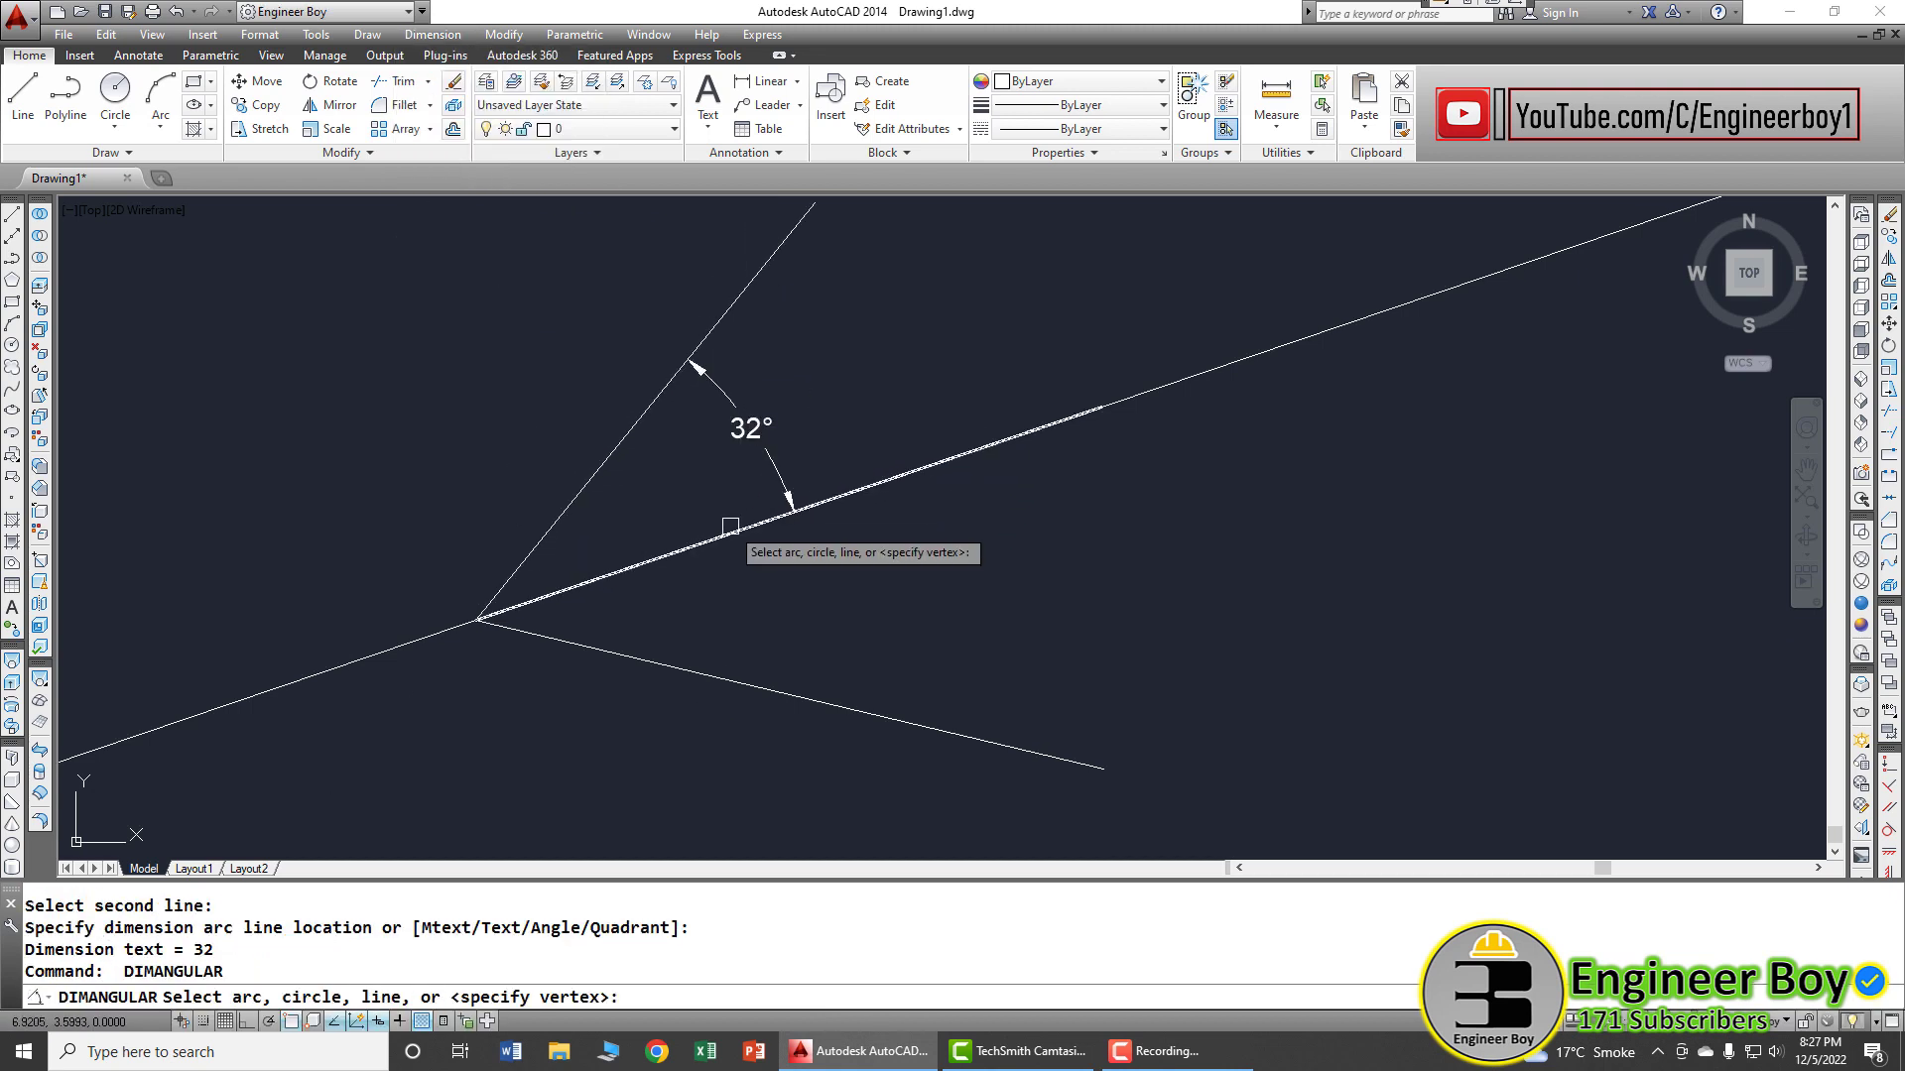
{"action": "left_click", "coordinate": [742, 528]}
{"action": "left_click", "coordinate": [753, 687]}
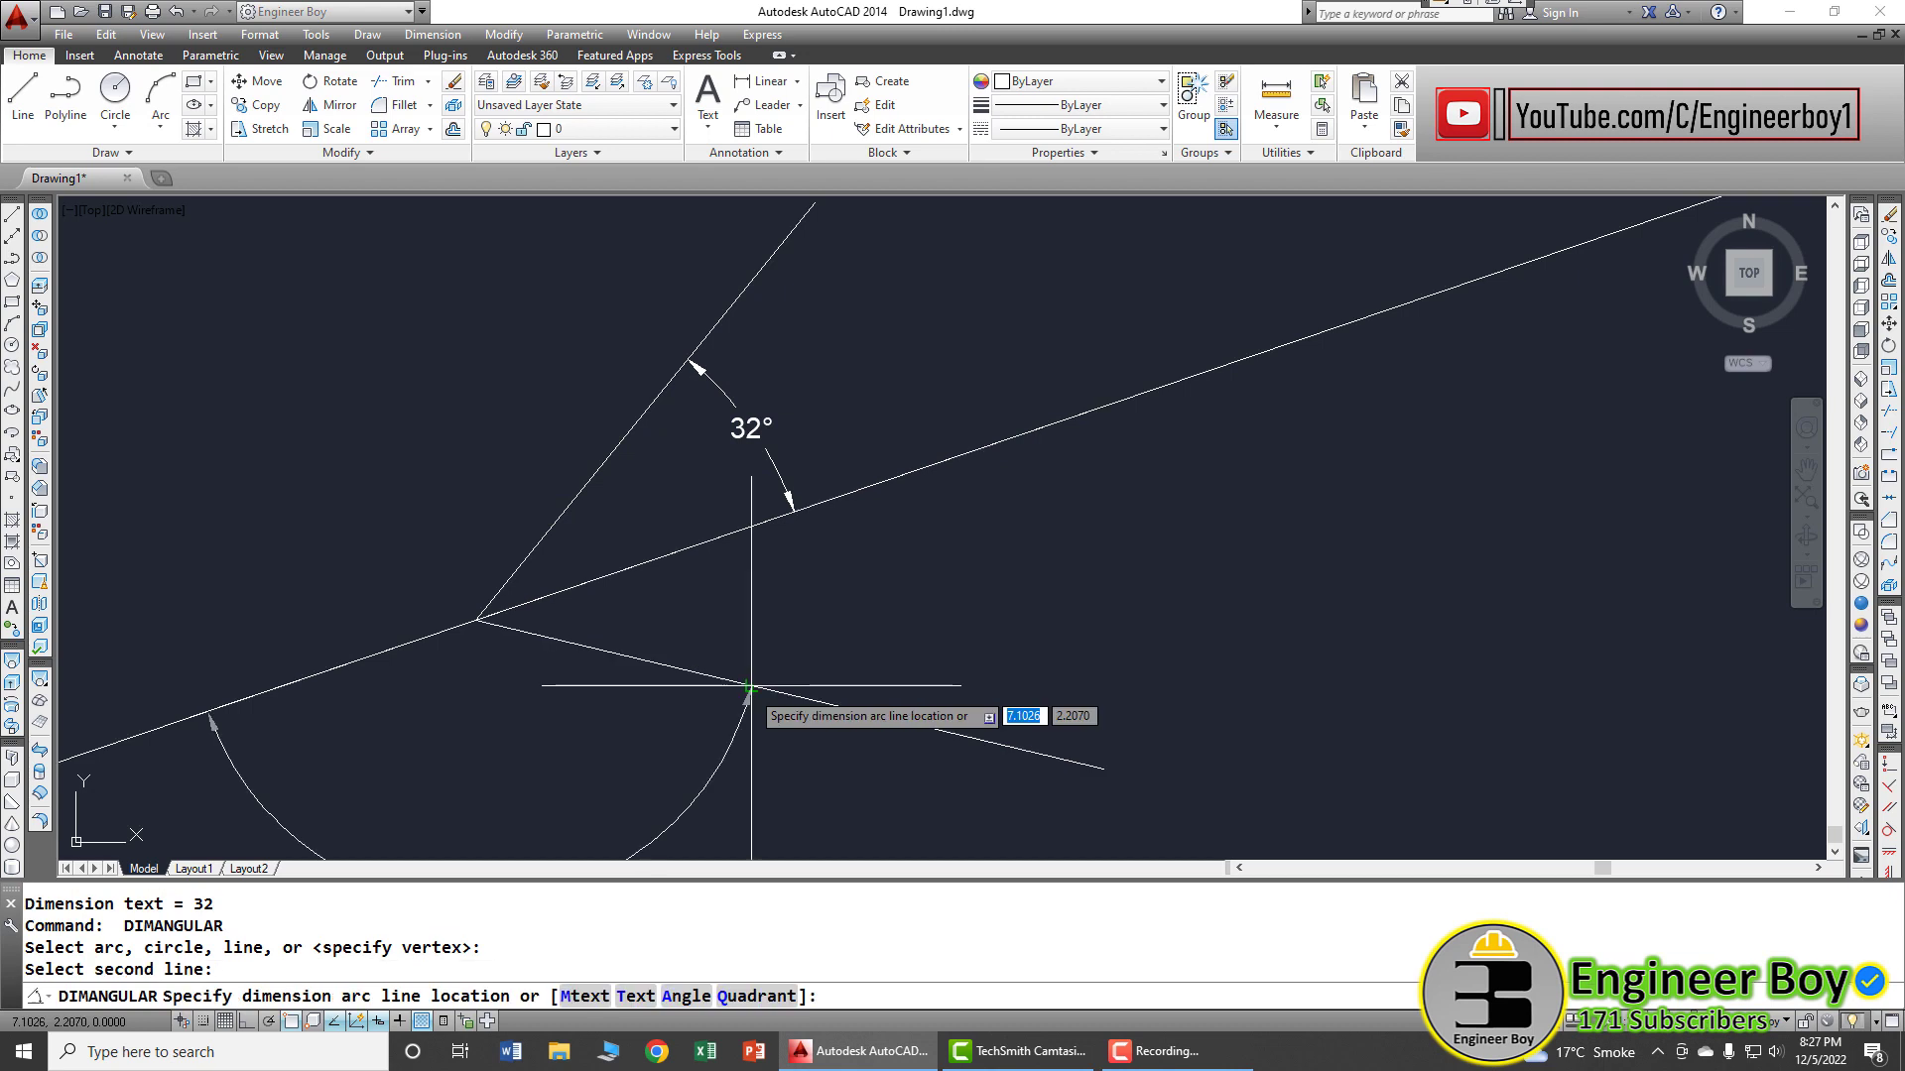
{"action": "left_click", "coordinate": [809, 608]}
{"action": "key", "text": "Return"}
{"action": "key", "text": "Escape"}
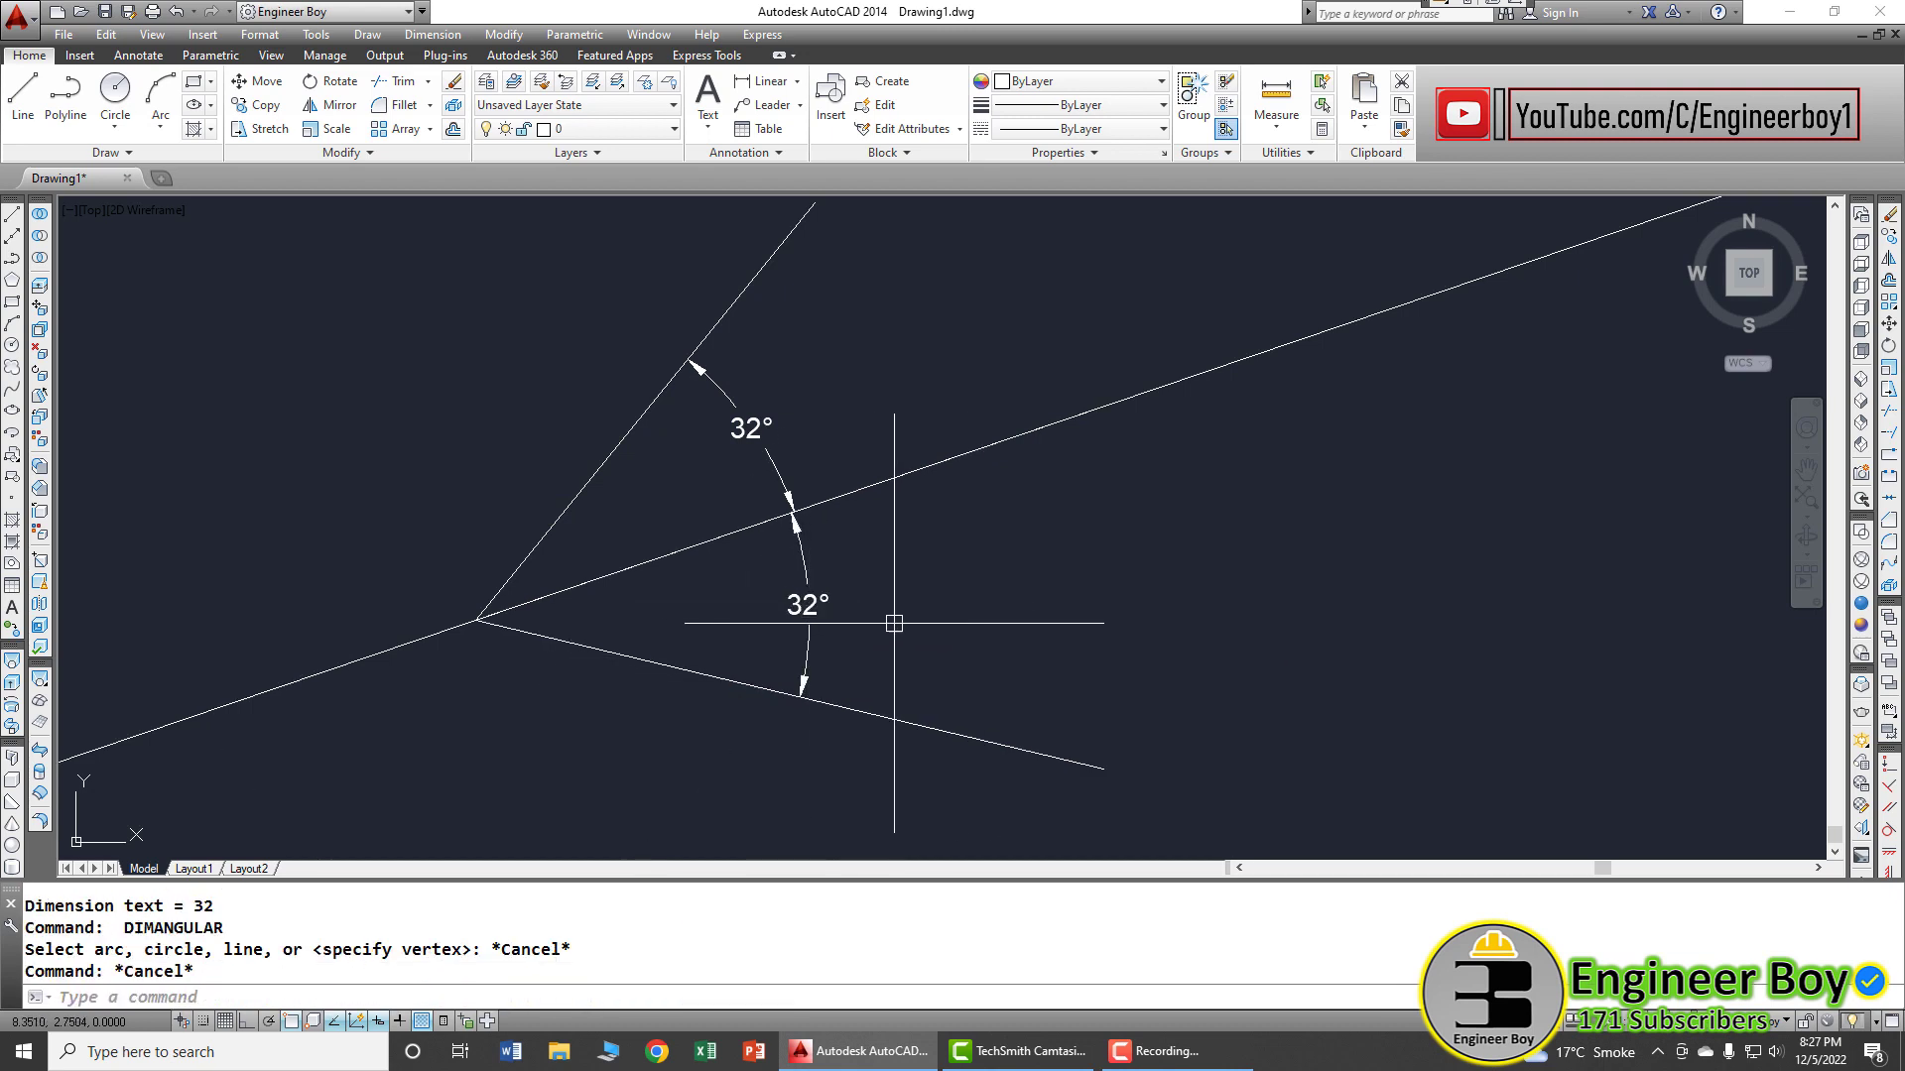
- Crossing-select all lines and dimensions and erase them with E
{"action": "scroll", "coordinate": [685, 575], "scroll_direction": "down", "scroll_amount": 4}
{"action": "left_click", "coordinate": [887, 702]}
{"action": "left_click", "coordinate": [598, 541]}
{"action": "type", "text": "e"}
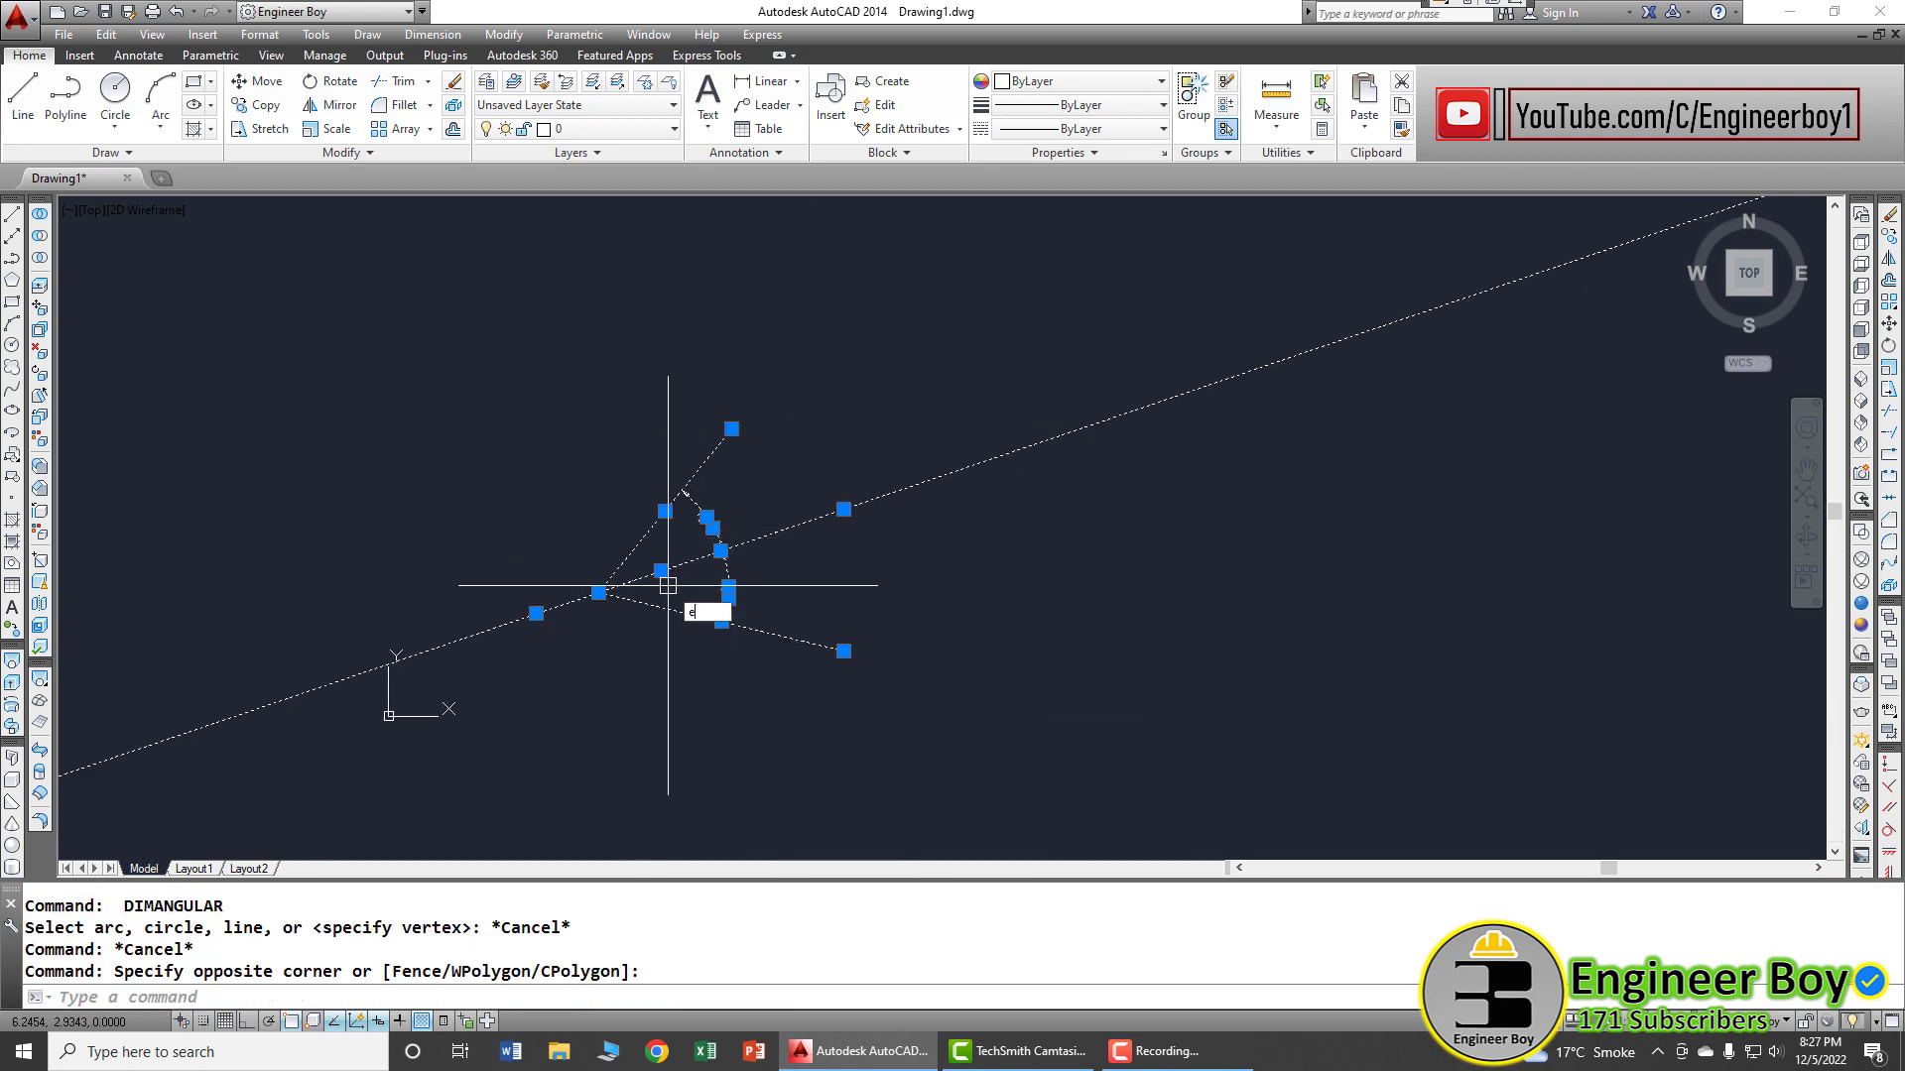
{"action": "key", "text": "Return"}
{"action": "key", "text": "Escape"}
{"action": "key", "text": "Escape"}
{"action": "key", "text": "Escape"}
- Draw an ordinary line rising from lower left to upper right, then pan to centre it
{"action": "type", "text": "x"}
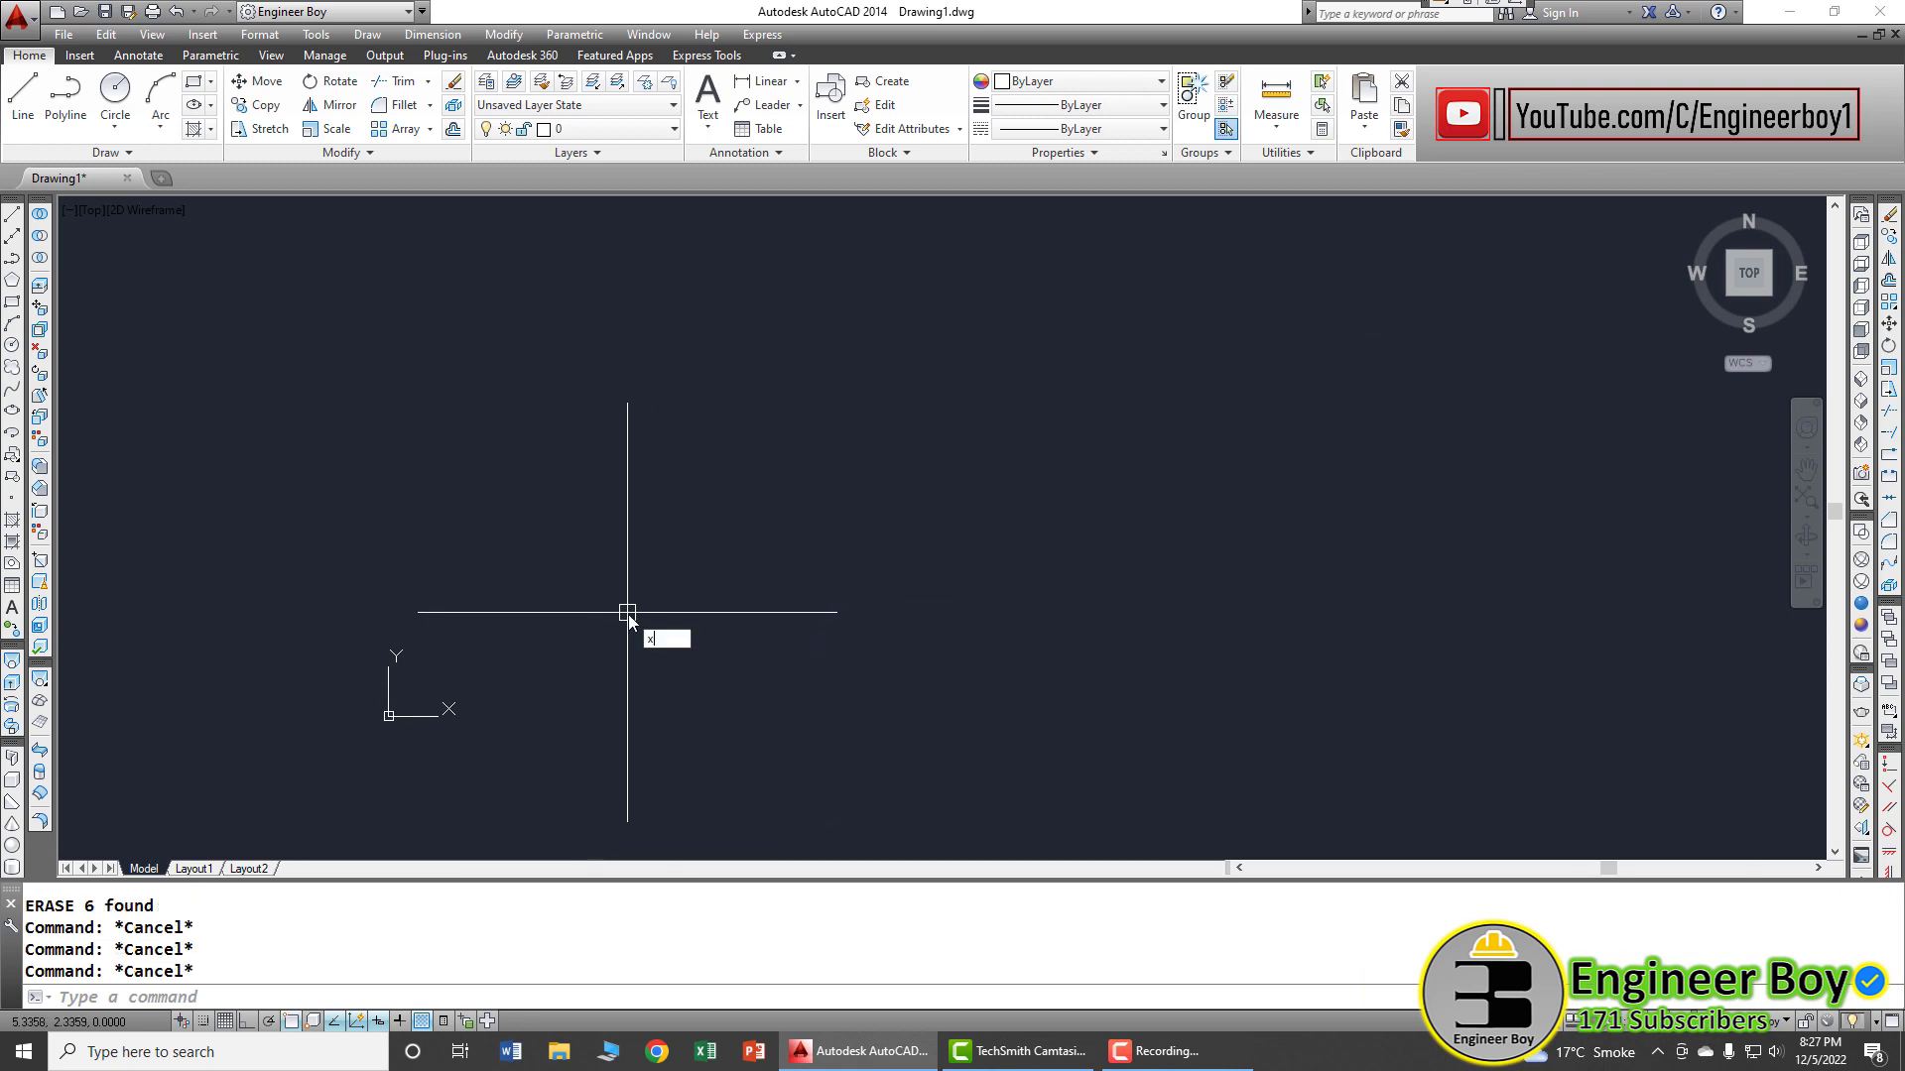
{"action": "type", "text": "l"}
{"action": "key", "text": "Return"}
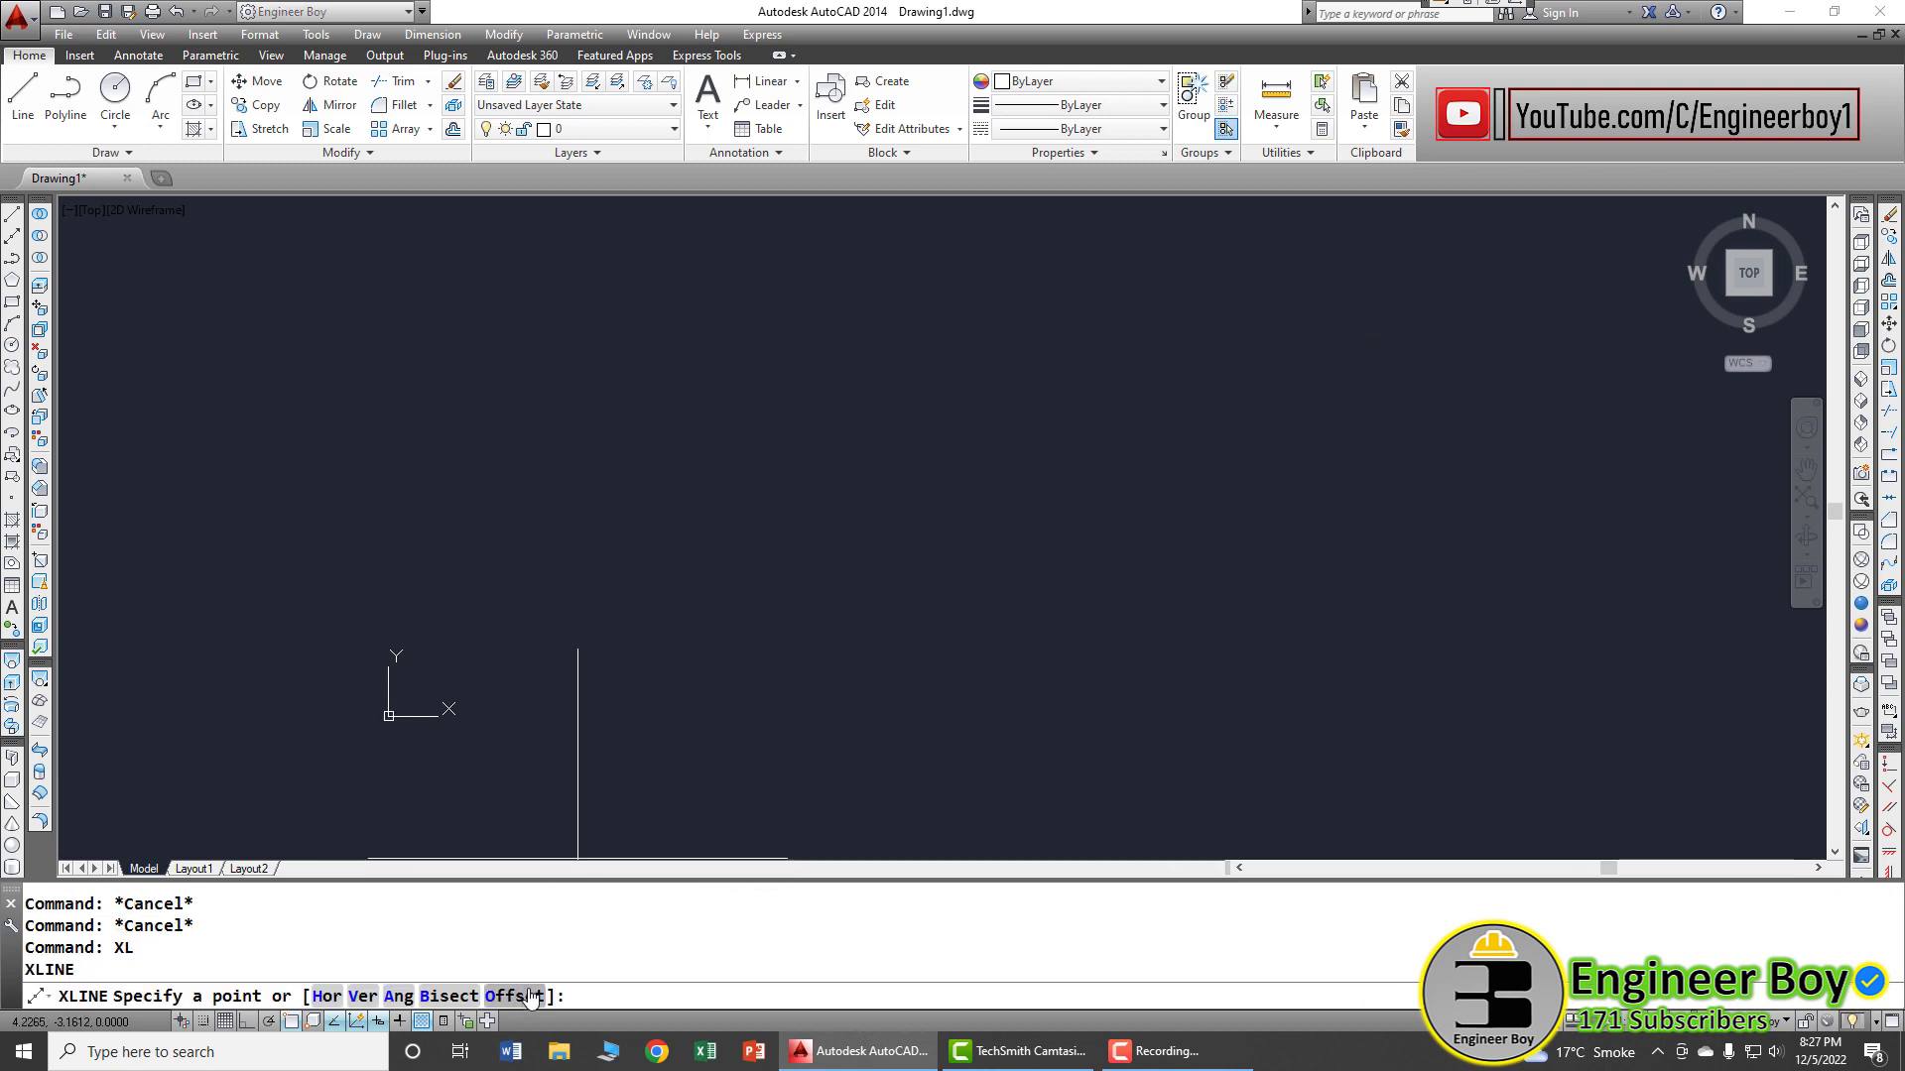
{"action": "key", "text": "Escape"}
{"action": "type", "text": "l"}
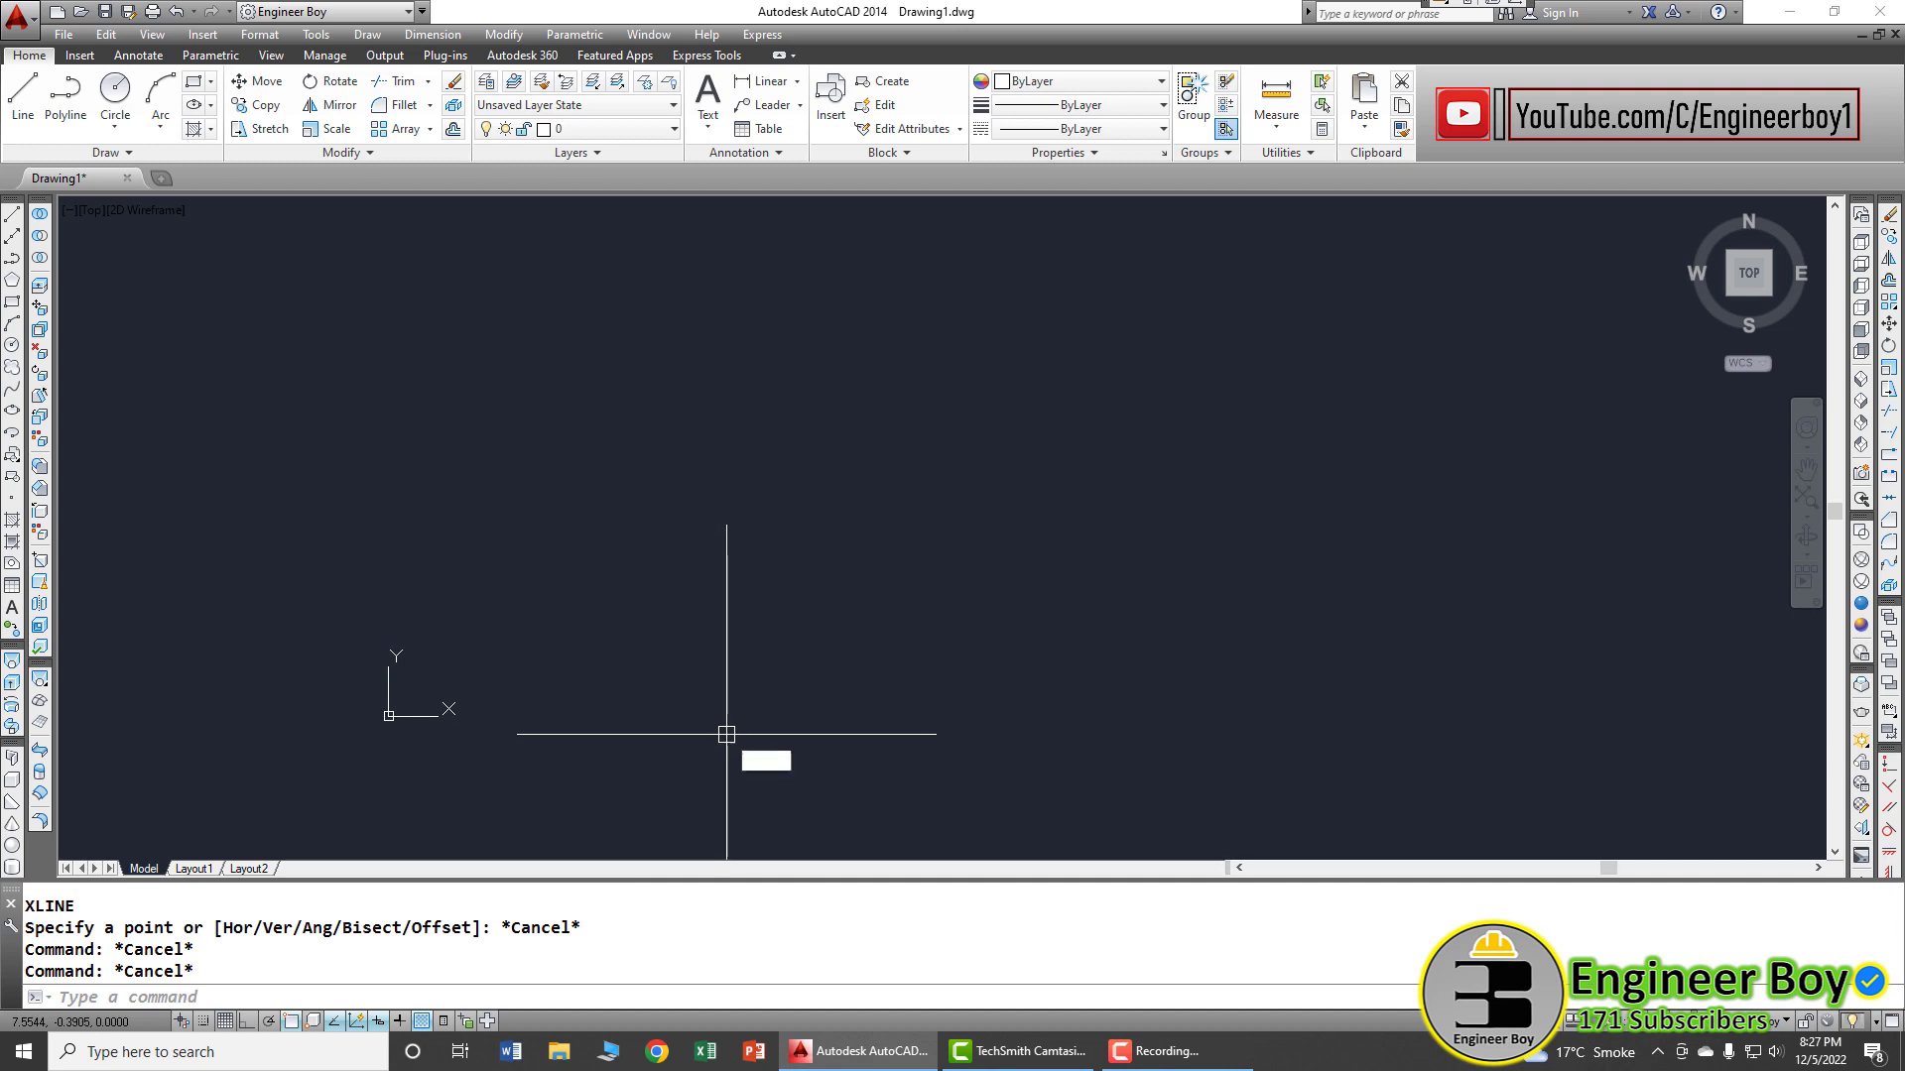
{"action": "key", "text": "Return"}
{"action": "left_click", "coordinate": [694, 599]}
{"action": "left_click", "coordinate": [1072, 297]}
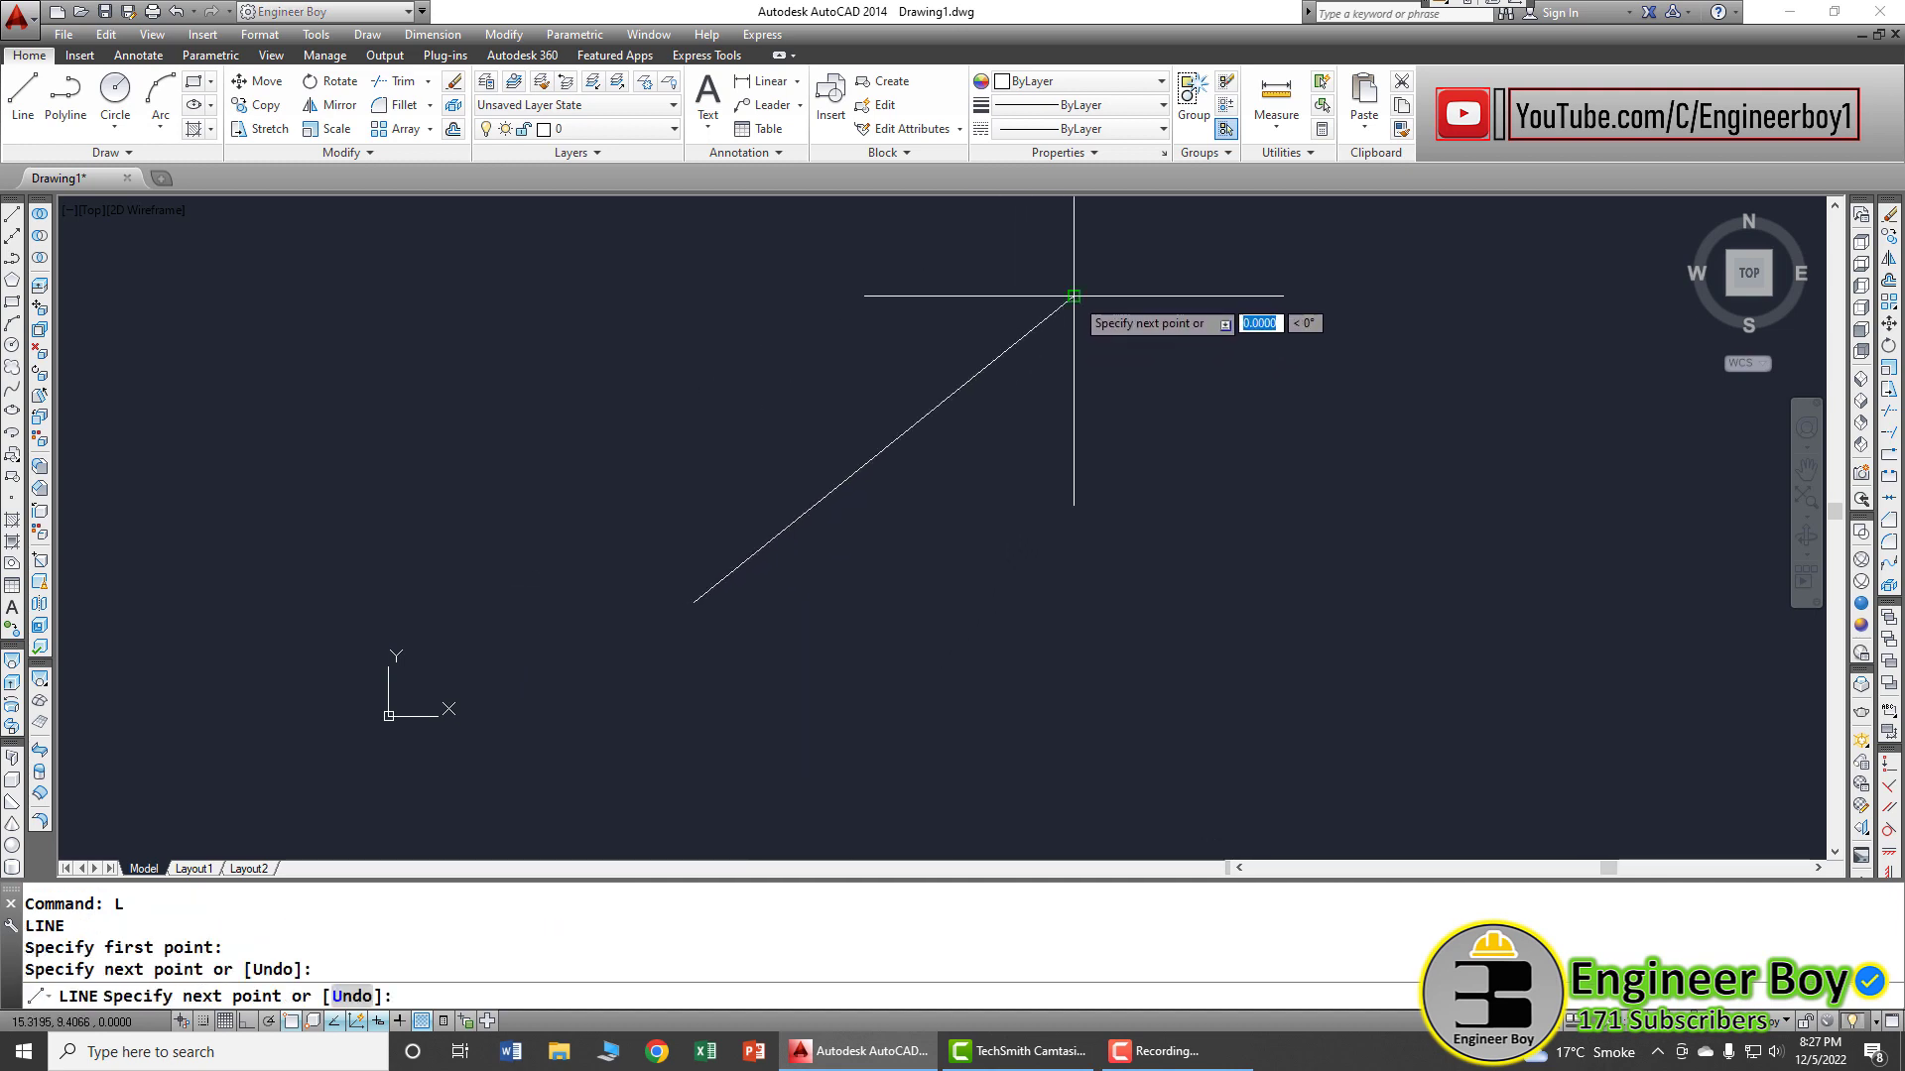
{"action": "key", "text": "Escape"}
{"action": "middle_click_drag", "start_coordinate": [943, 552], "coordinate": [952, 645]}
{"action": "key", "text": "Escape"}
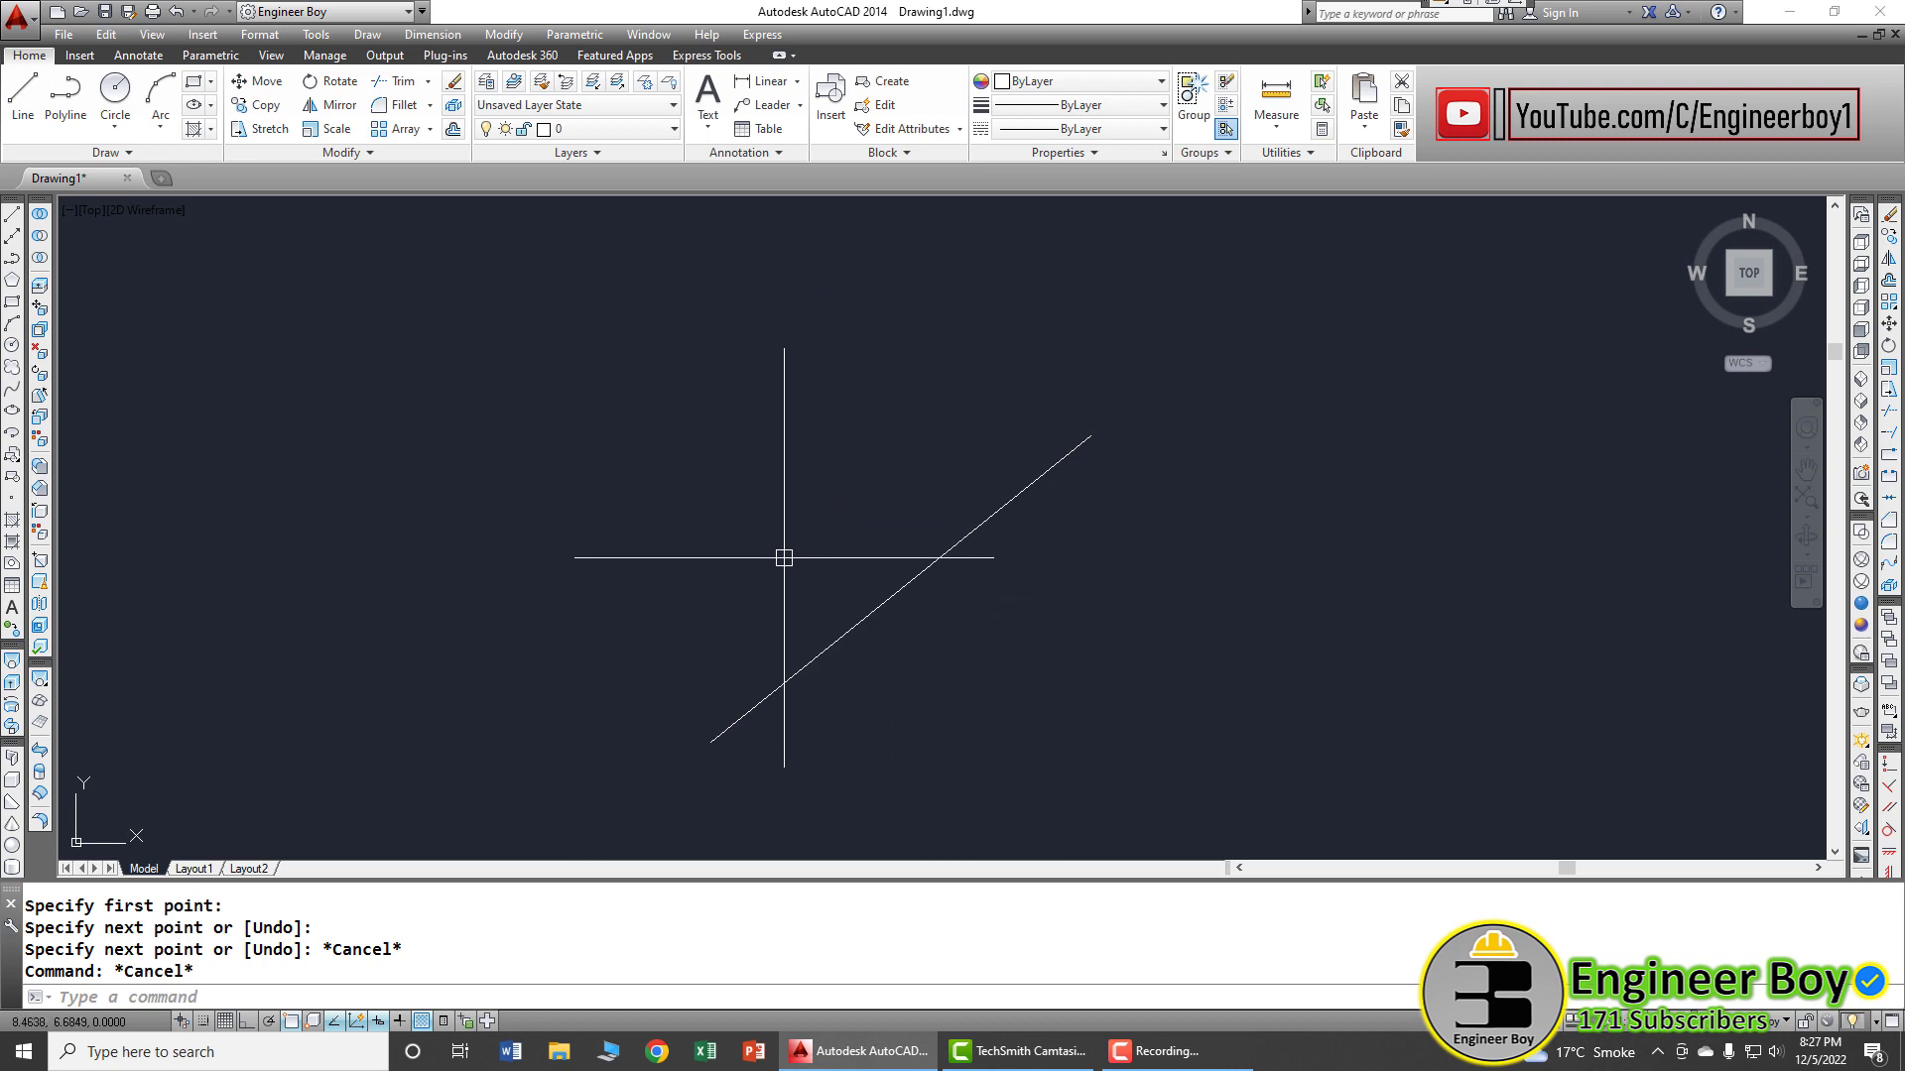
{"action": "type", "text": "xl"}
{"action": "key", "text": "Return"}
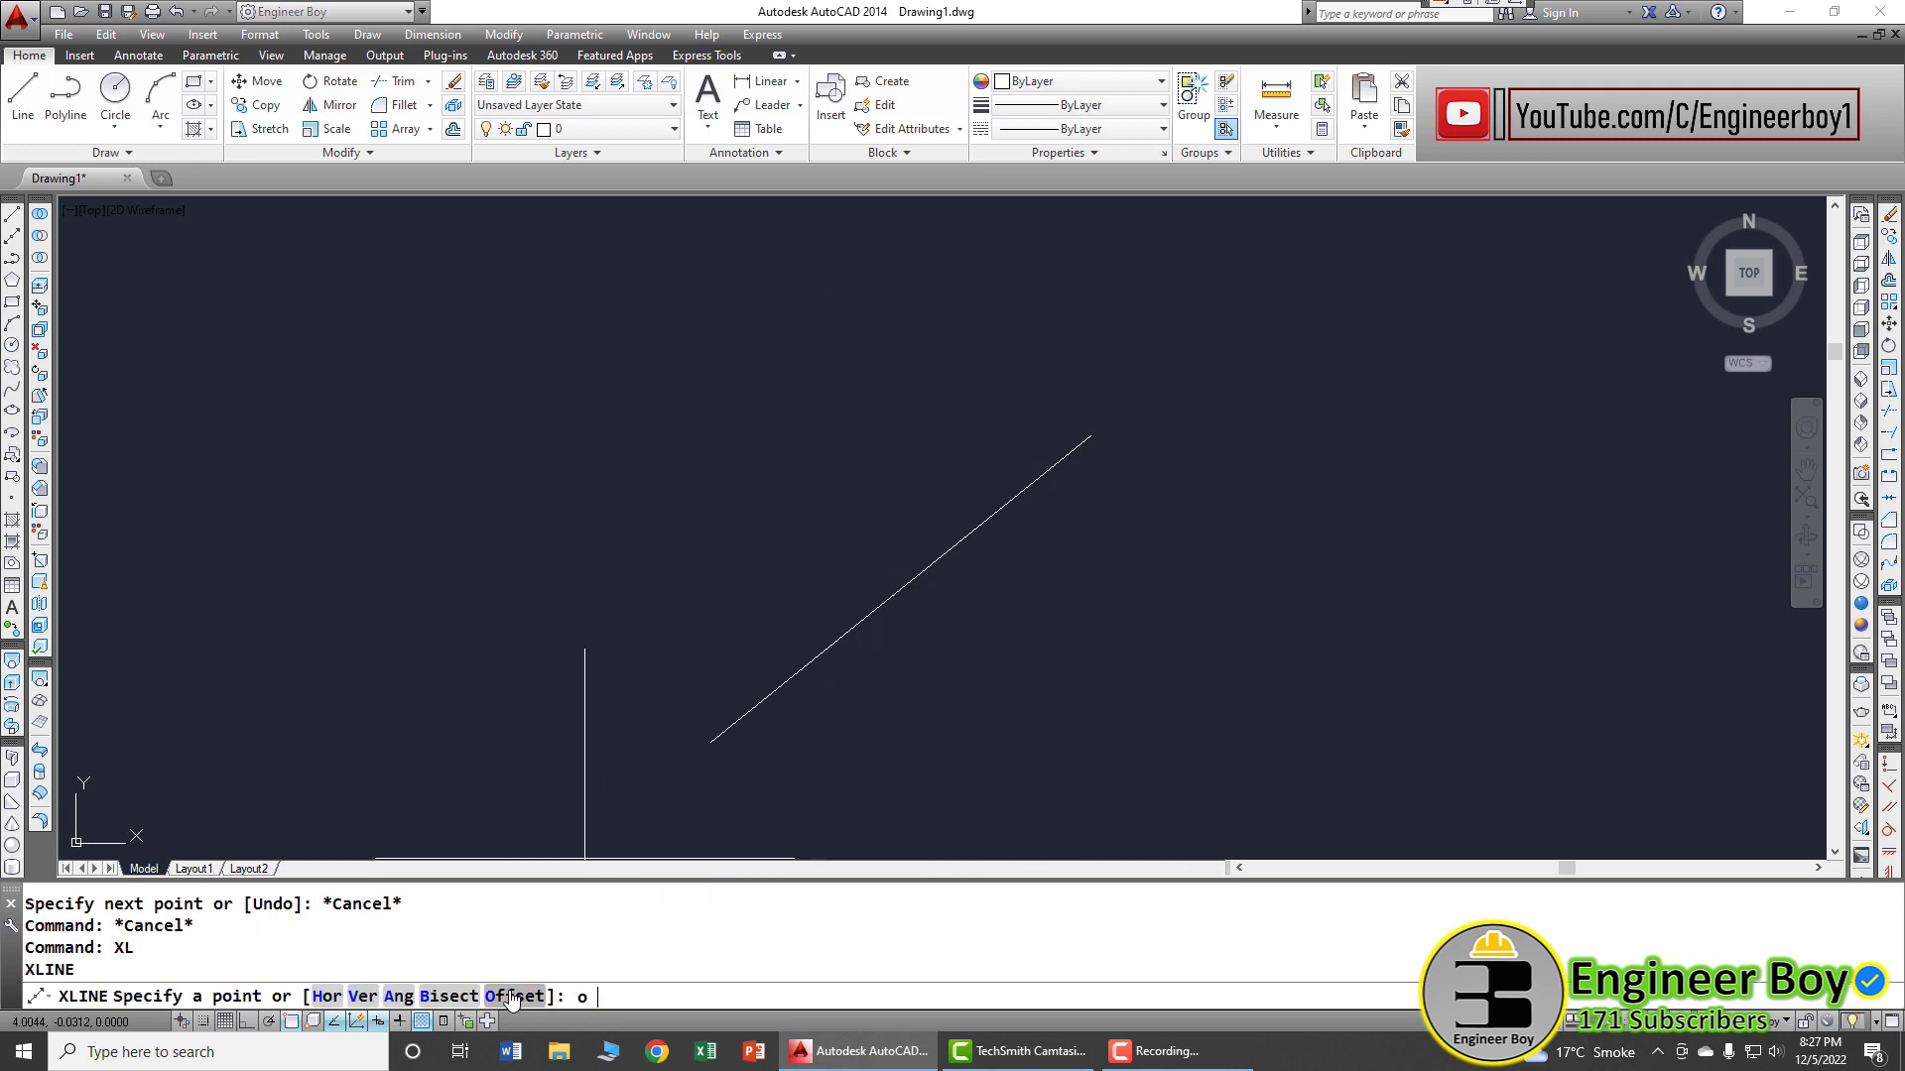
- Set a two-point offset distance and add construction lines above-left and below-right of the slanted line
{"action": "type", "text": "o"}
{"action": "key", "text": "Return"}
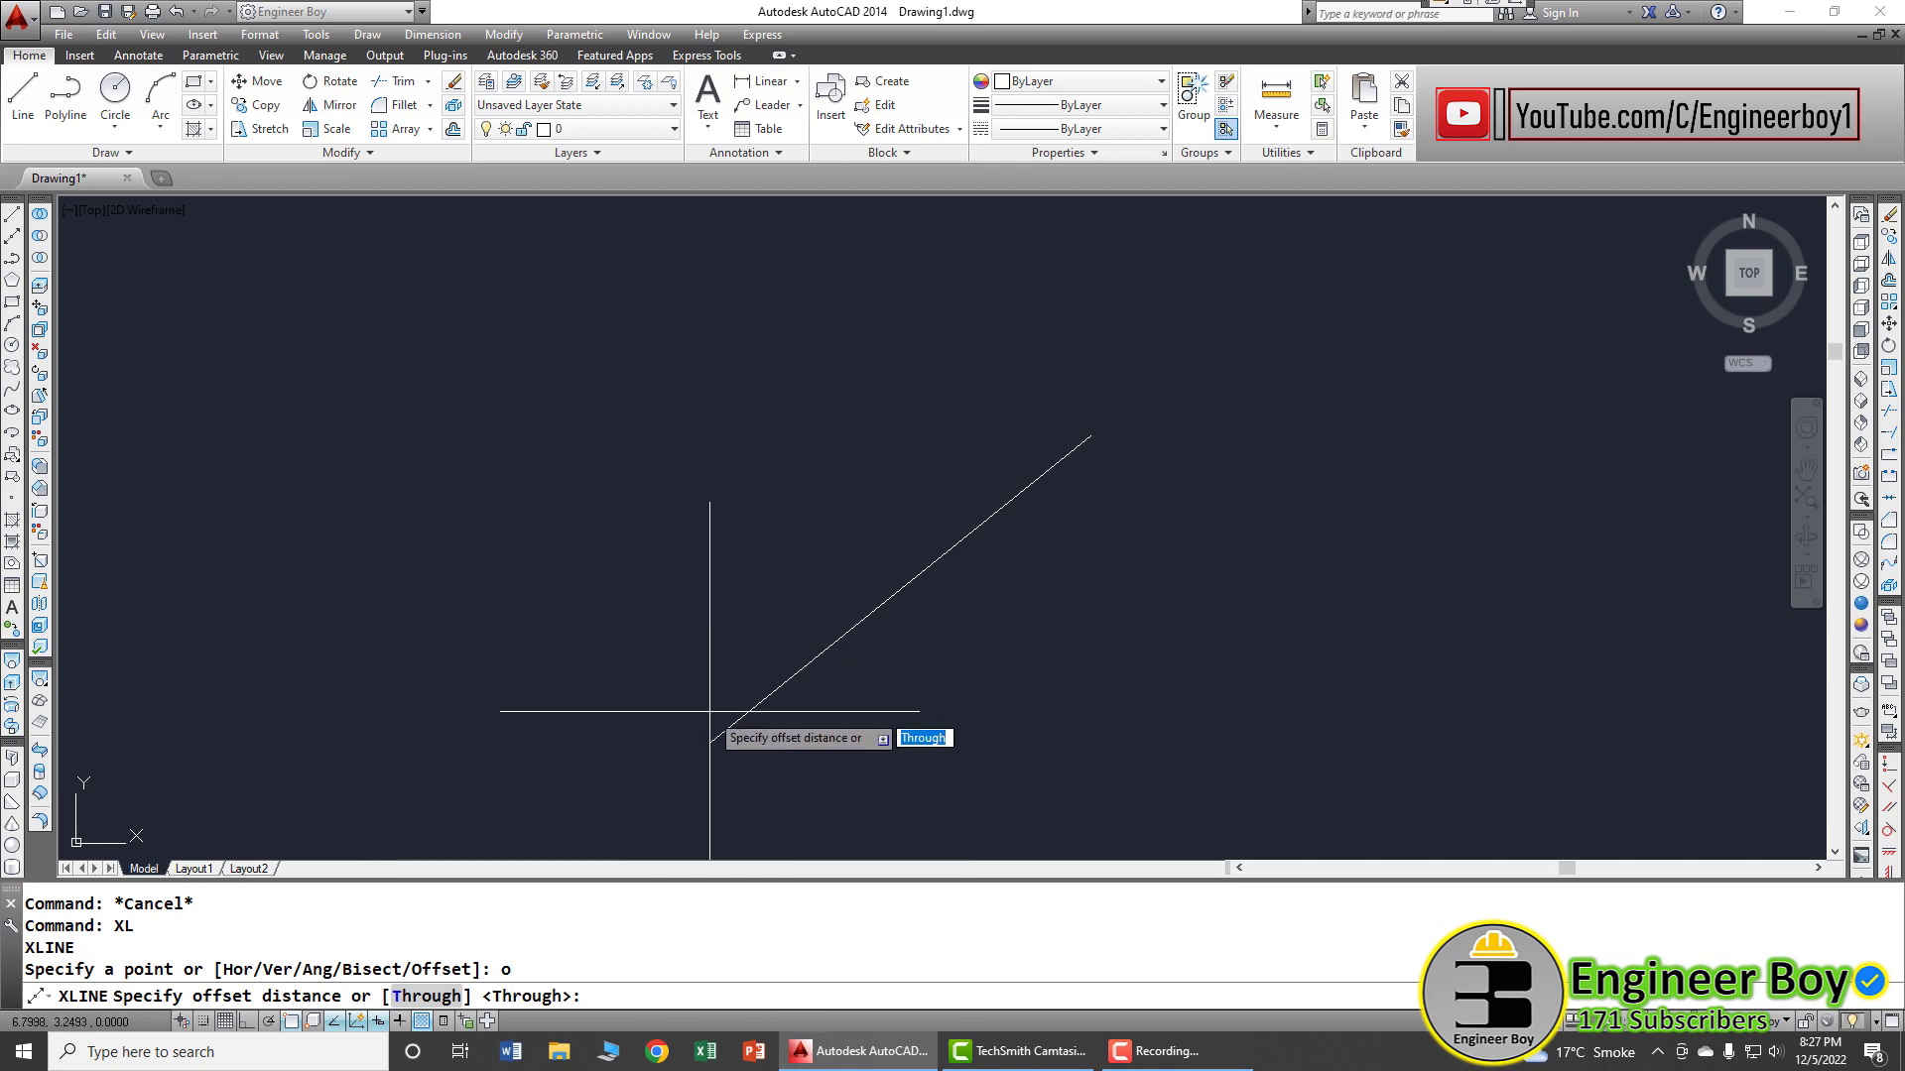
{"action": "left_click", "coordinate": [813, 662]}
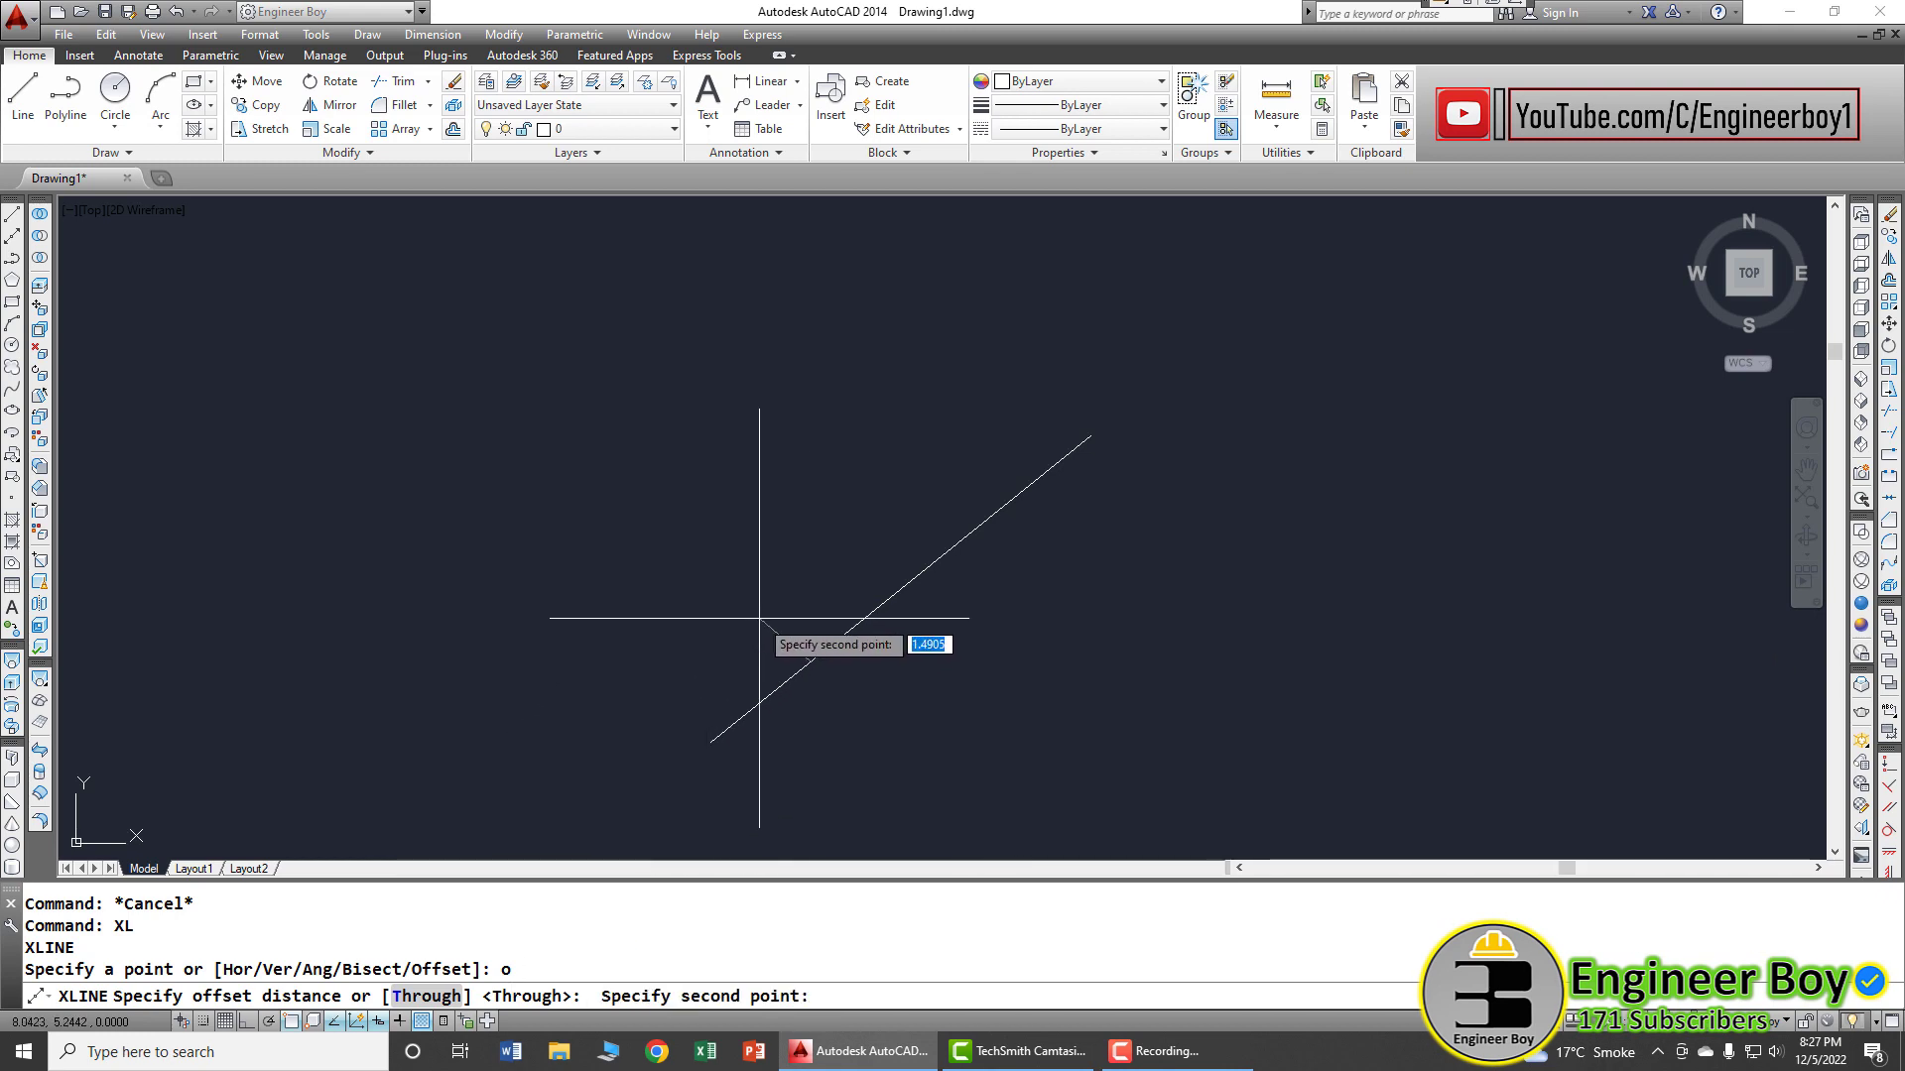
{"action": "left_click", "coordinate": [766, 633]}
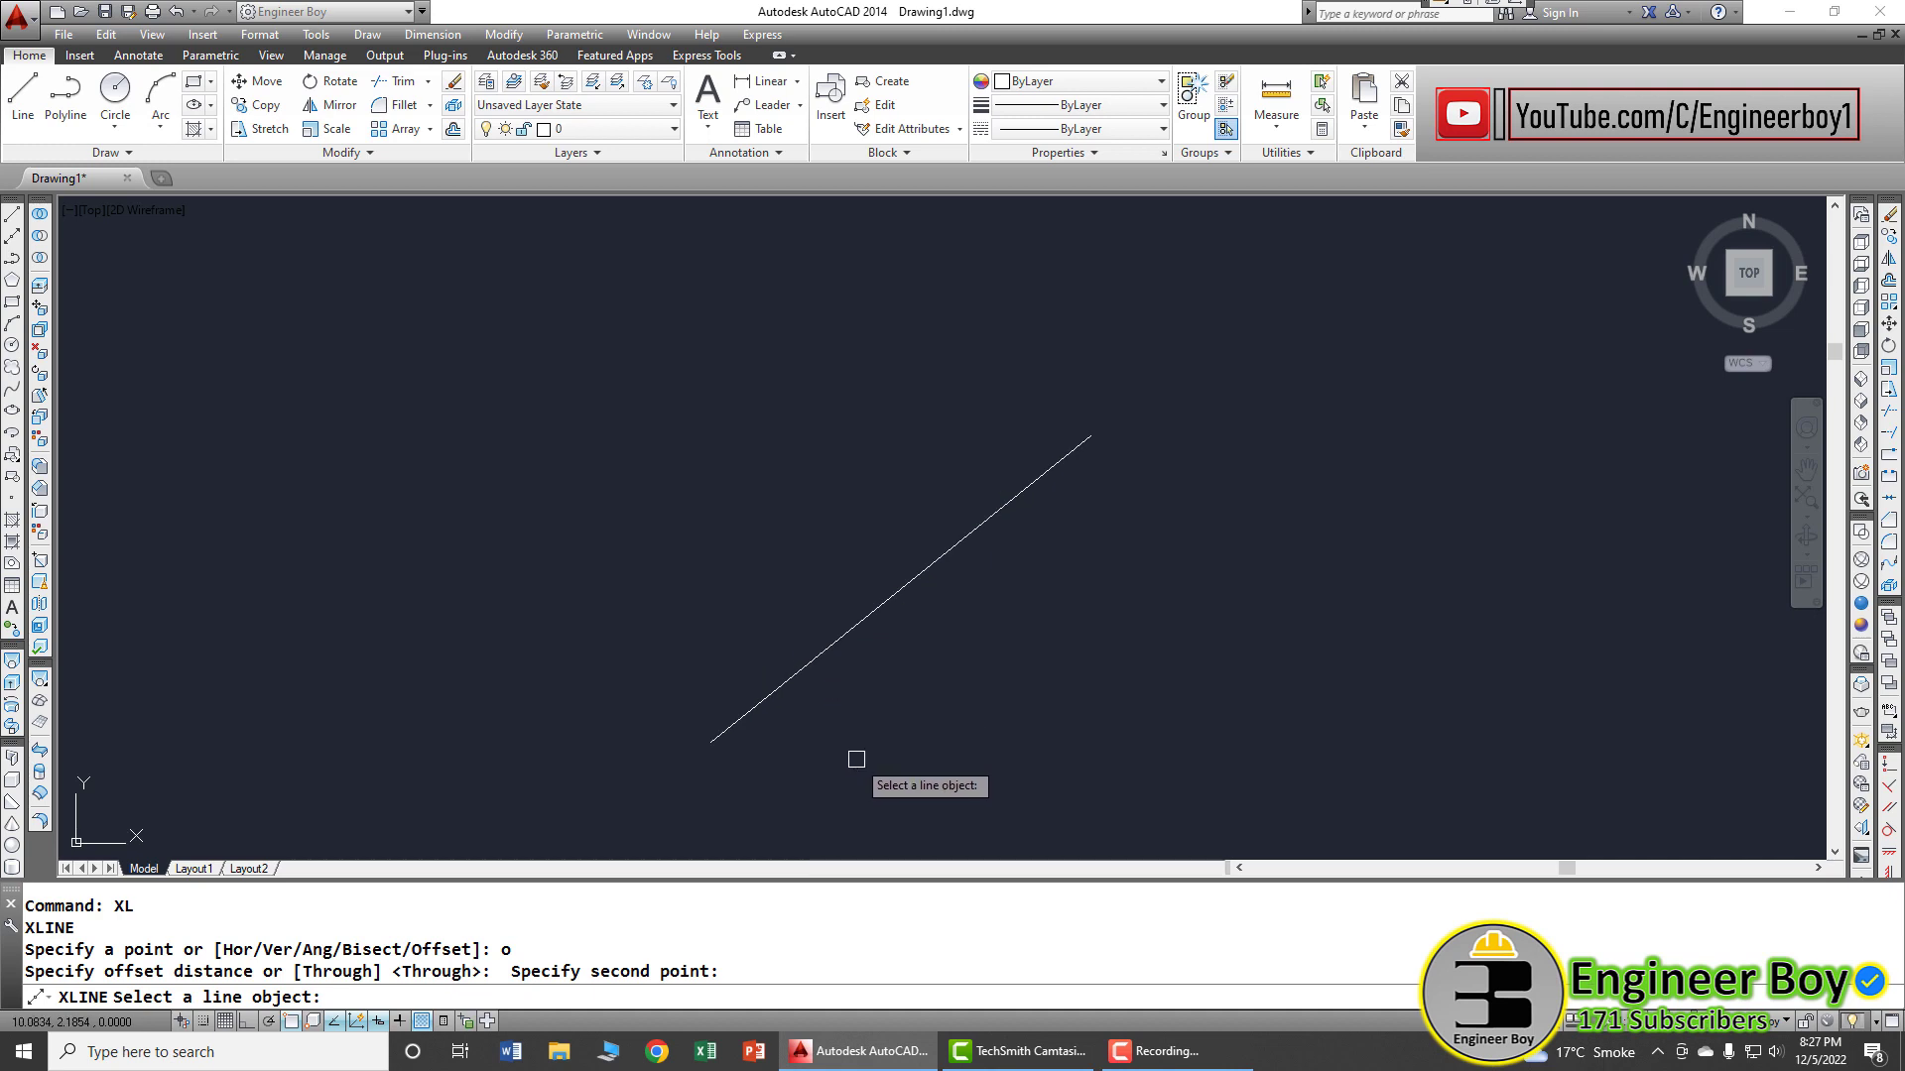
{"action": "left_click", "coordinate": [840, 639]}
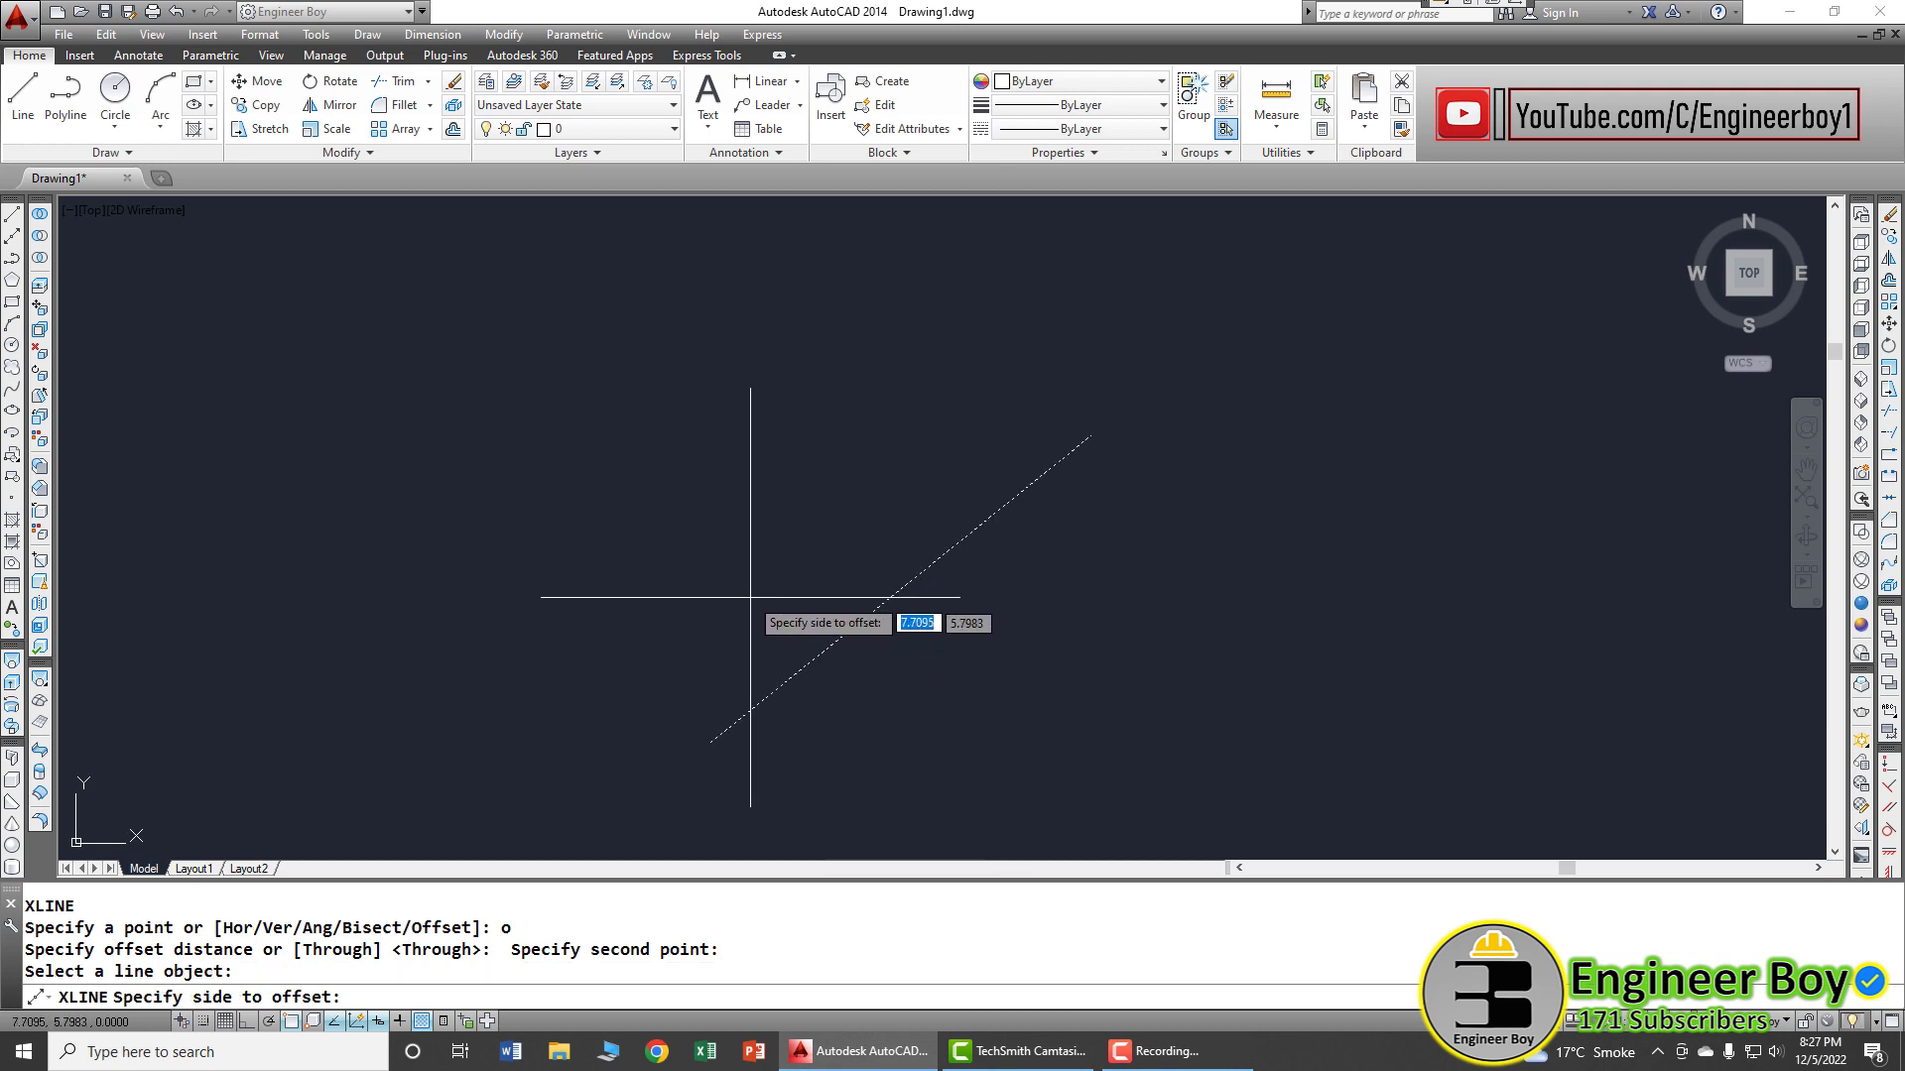
{"action": "left_click", "coordinate": [723, 541]}
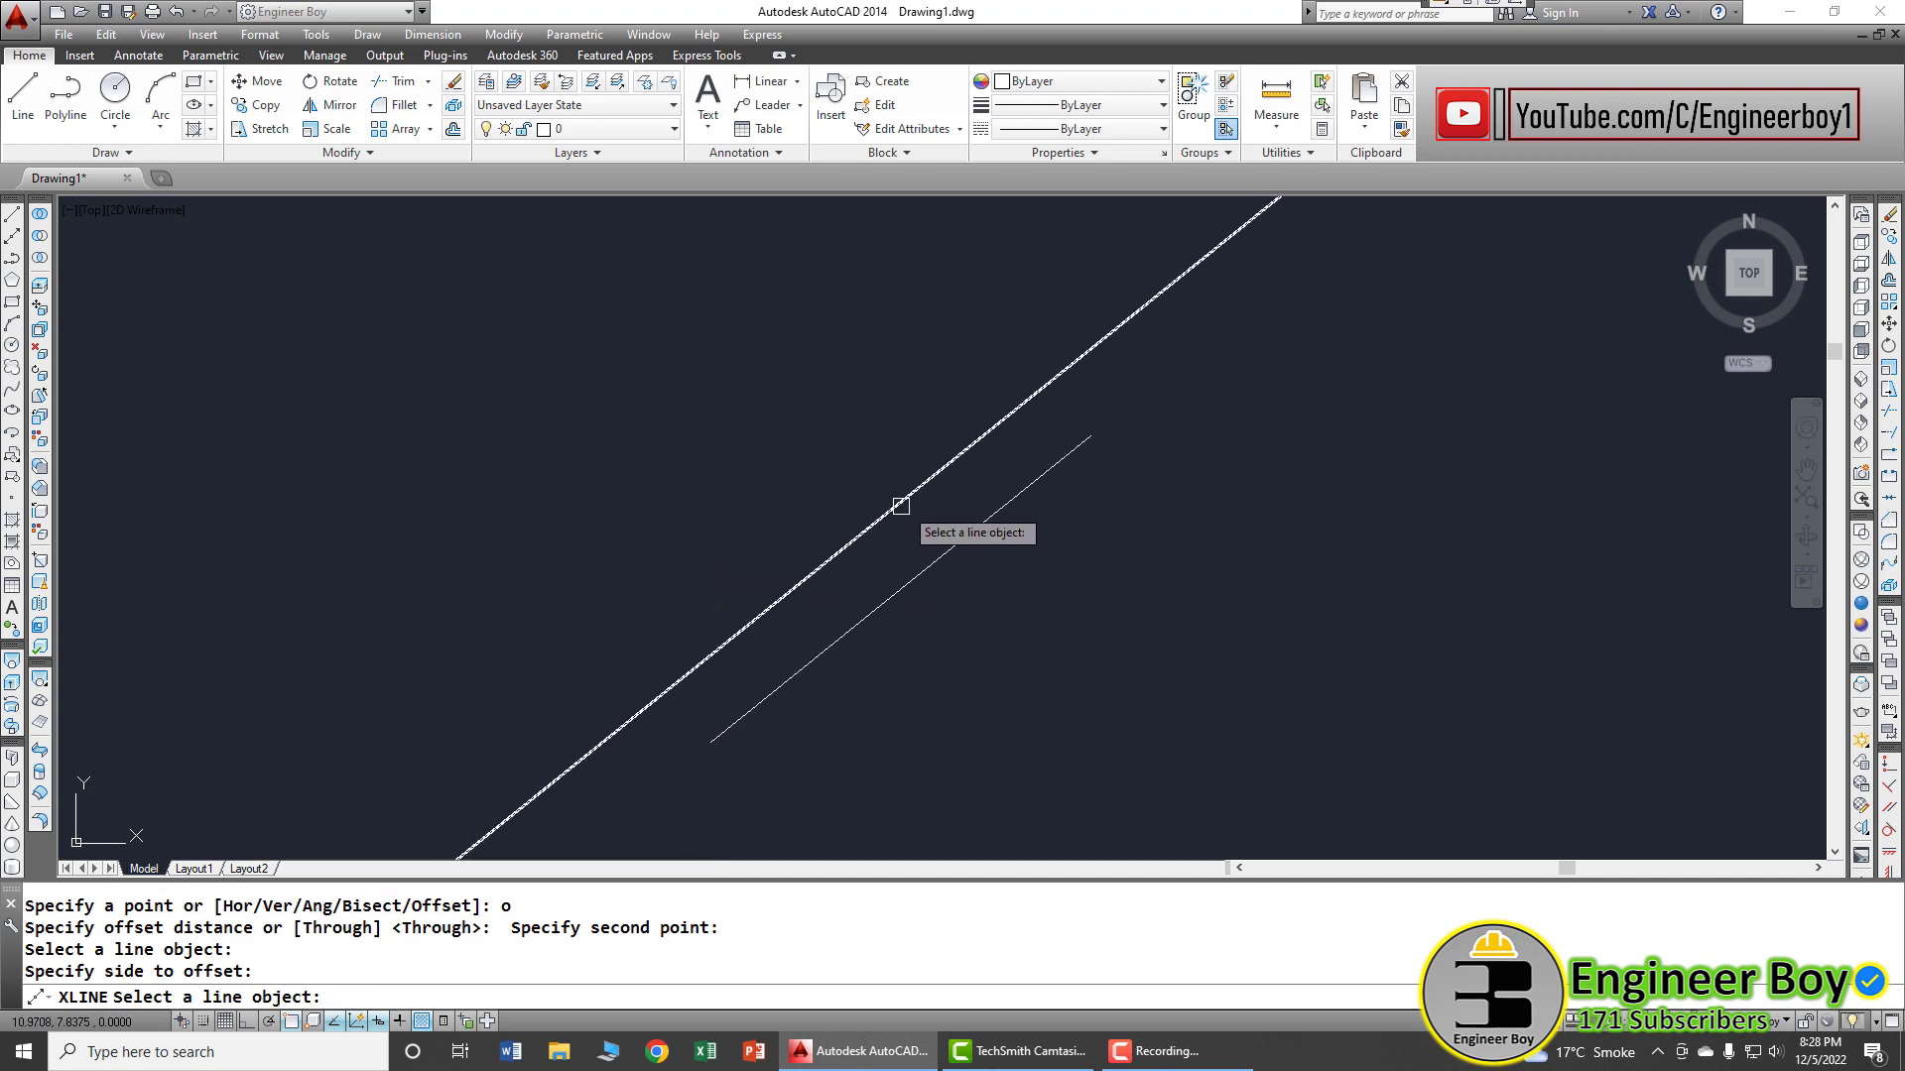
{"action": "left_click", "coordinate": [934, 568]}
{"action": "left_click", "coordinate": [1060, 619]}
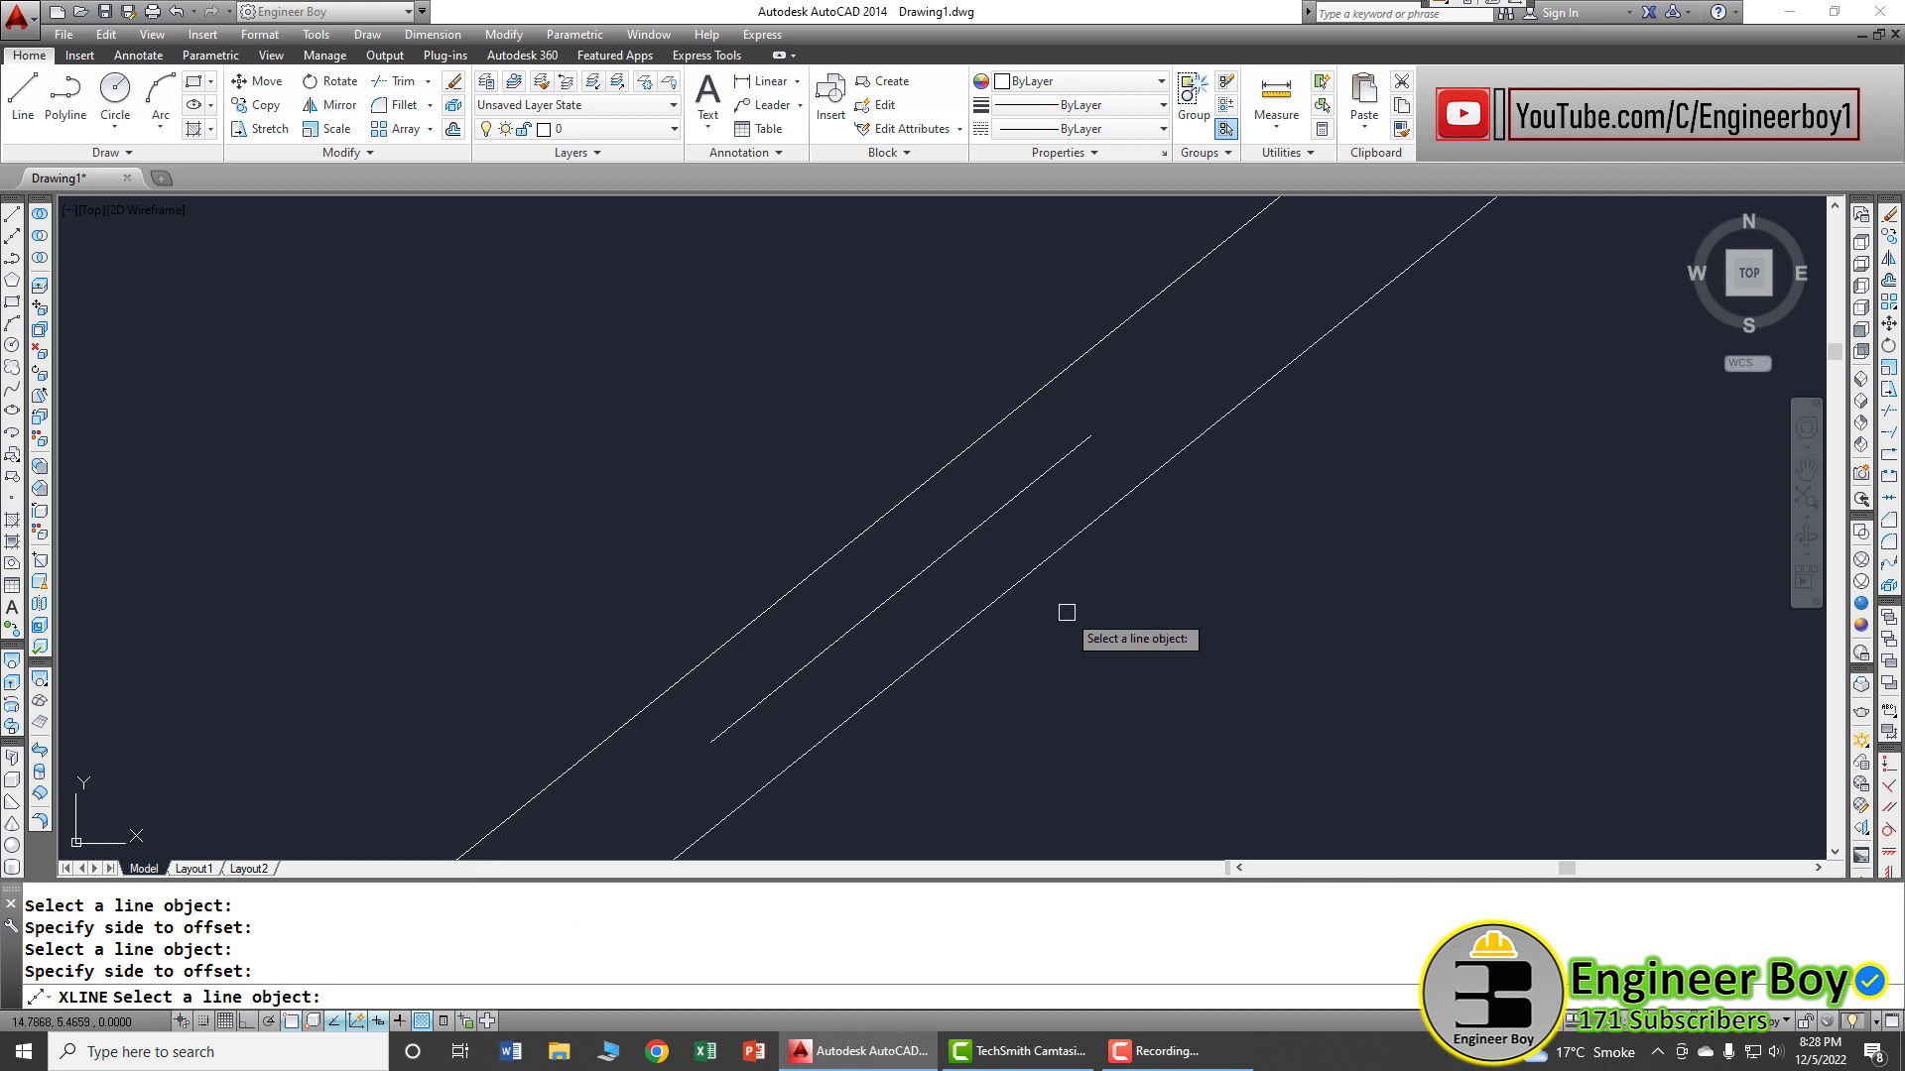
{"action": "key", "text": "Escape"}
{"action": "left_click", "coordinate": [1072, 542]}
{"action": "key", "text": "Escape"}
{"action": "key", "text": "Escape"}
{"action": "key", "text": "Escape"}
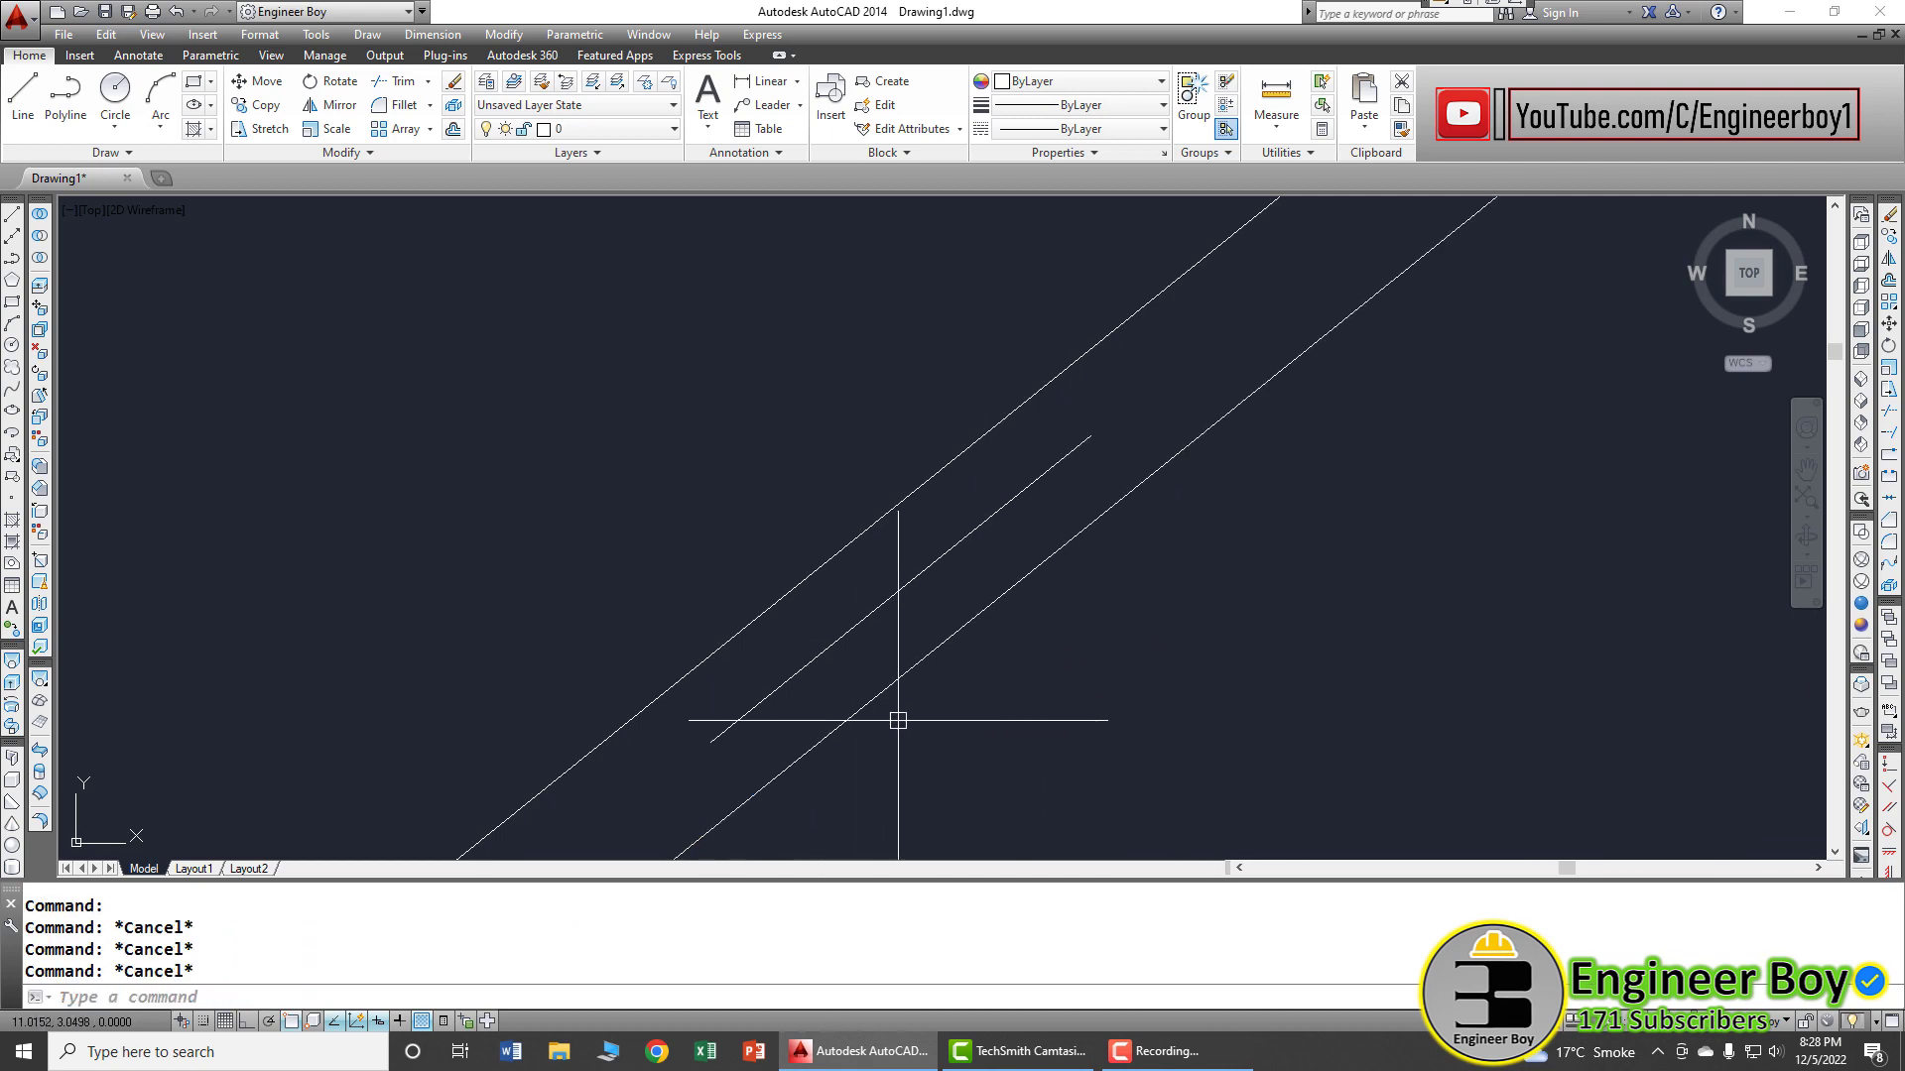